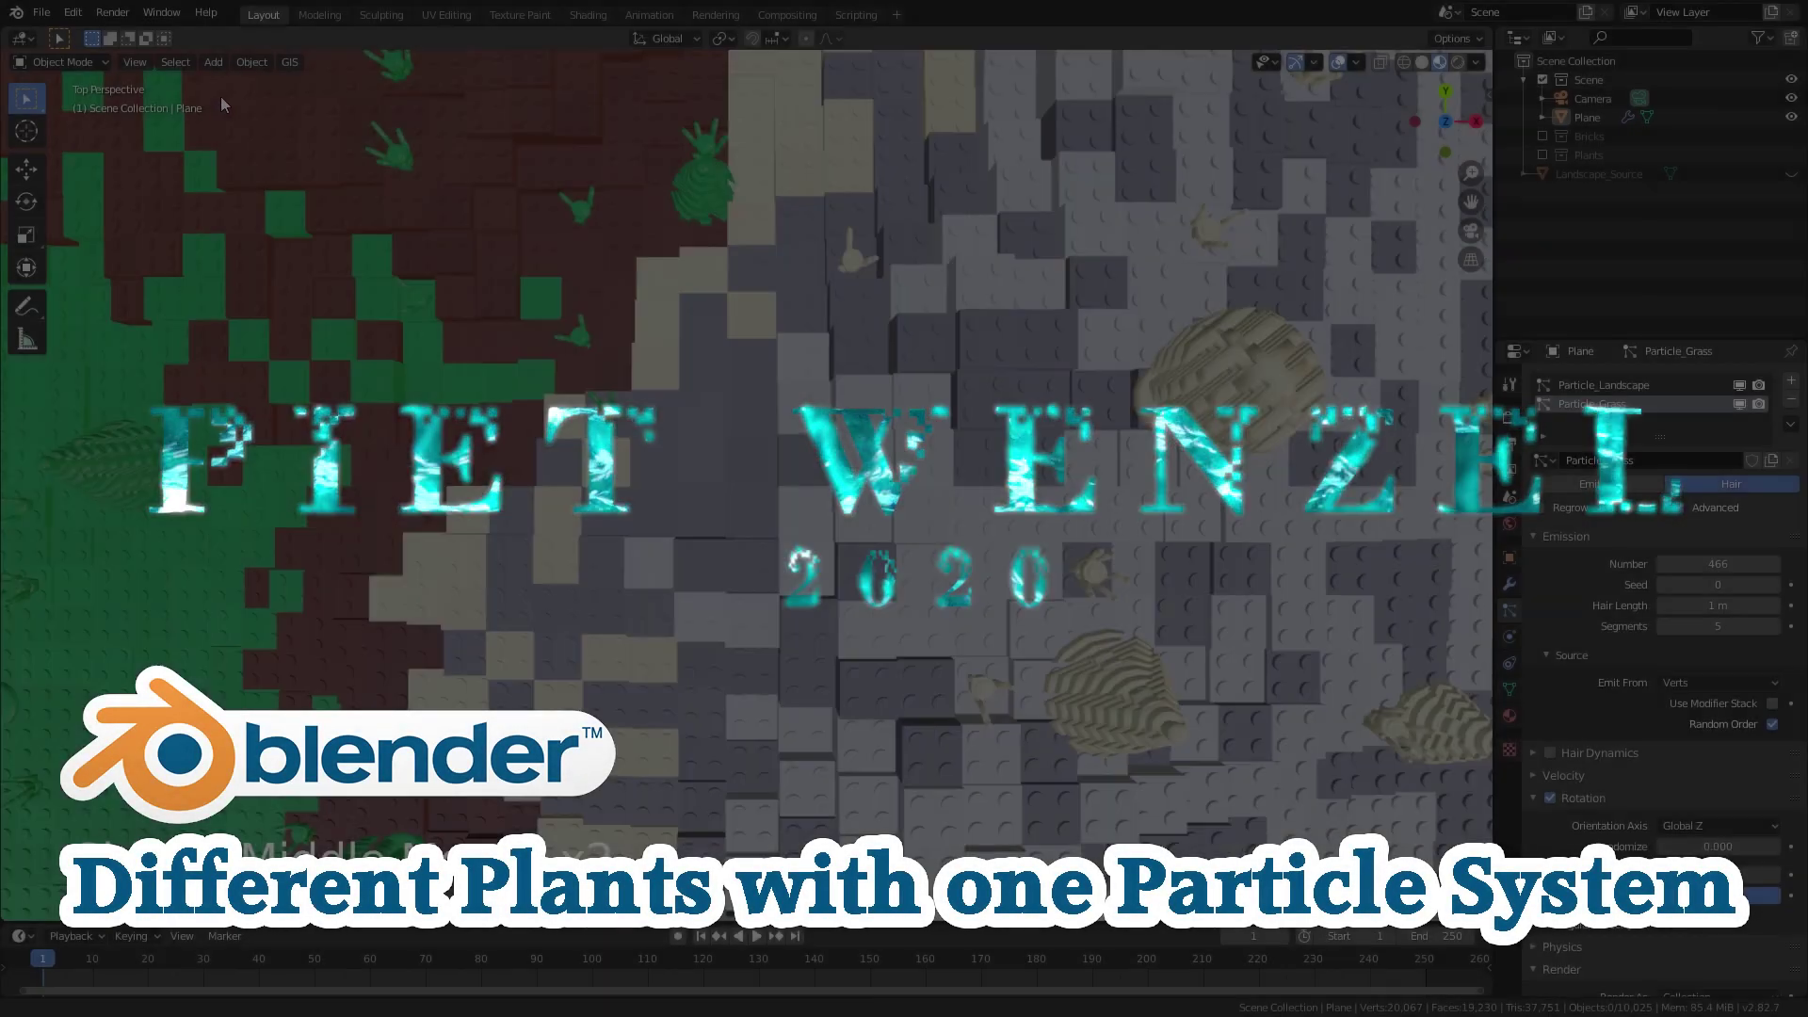
Pan across the coloured brick landscape and view its scattered grass through the scene camera
{"action": "middle_click_drag", "start_coordinate": [220, 96], "coordinate": [1315, 793], "text": "shift"}
{"action": "key", "text": "KP_0"}
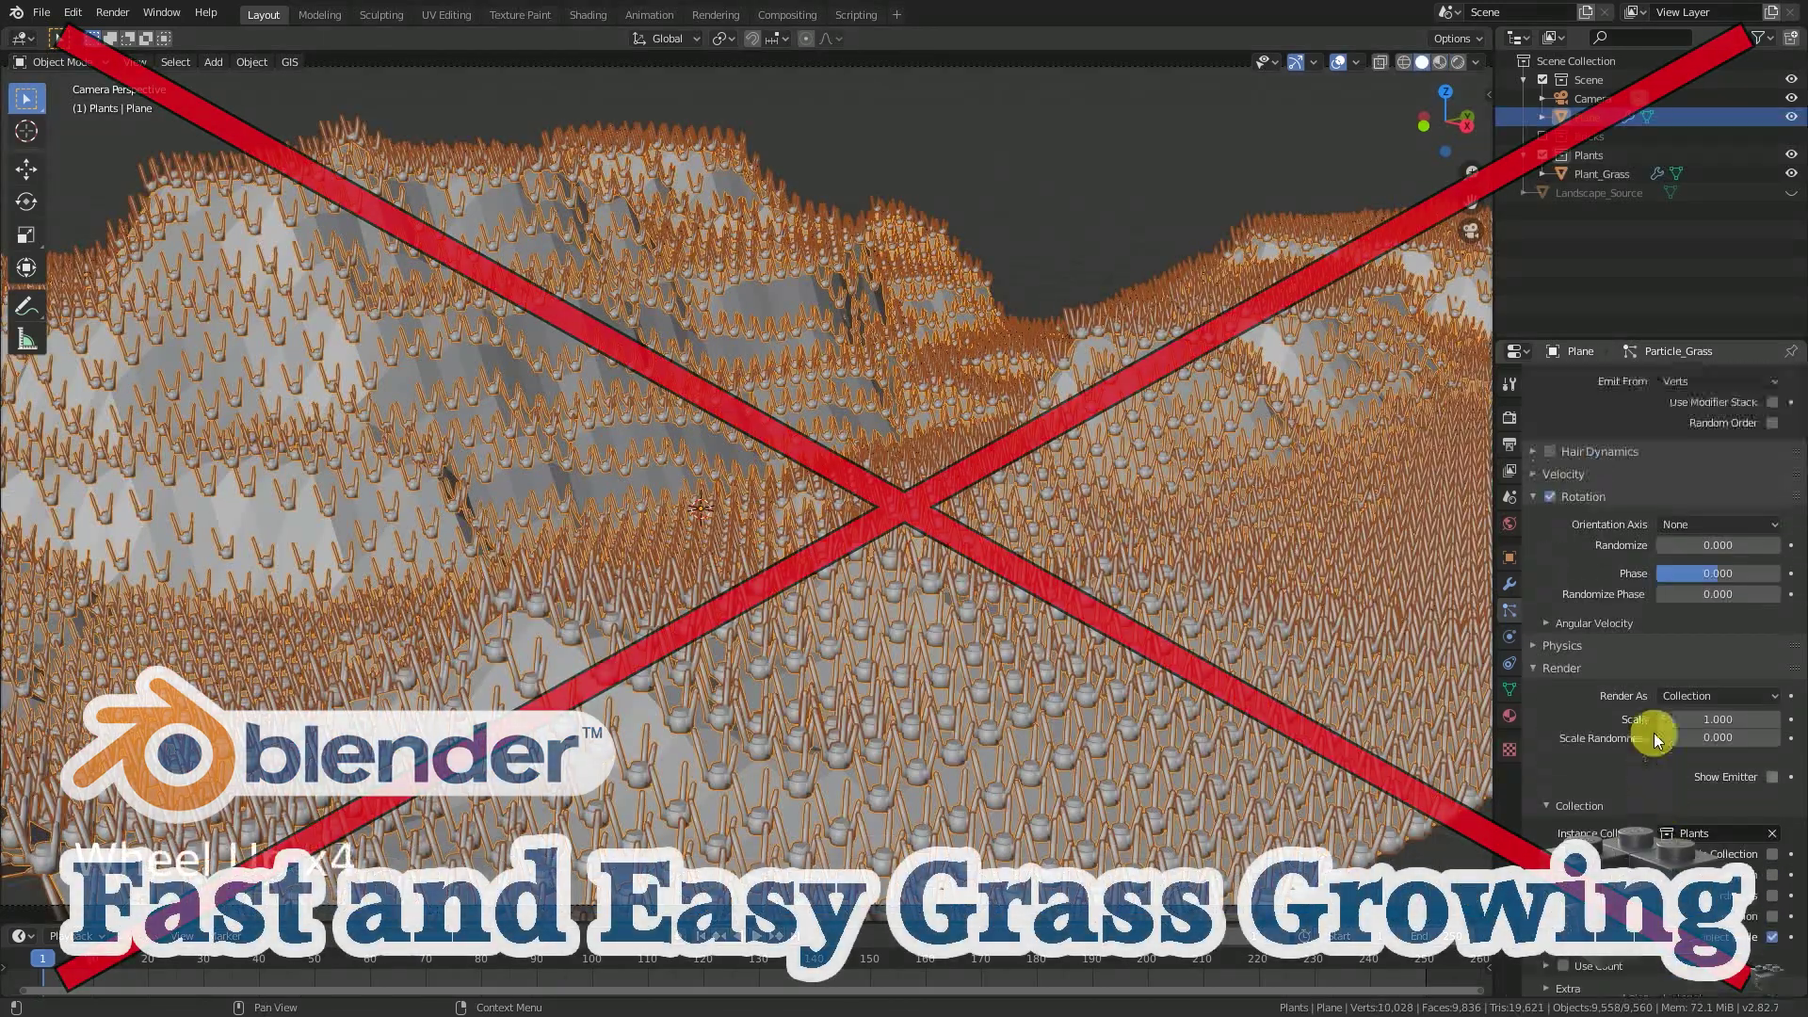
{"action": "scroll", "coordinate": [1654, 733], "scroll_direction": "up", "scroll_amount": 5}
{"action": "left_click_drag", "start_coordinate": [1718, 563], "coordinate": [1639, 563]}
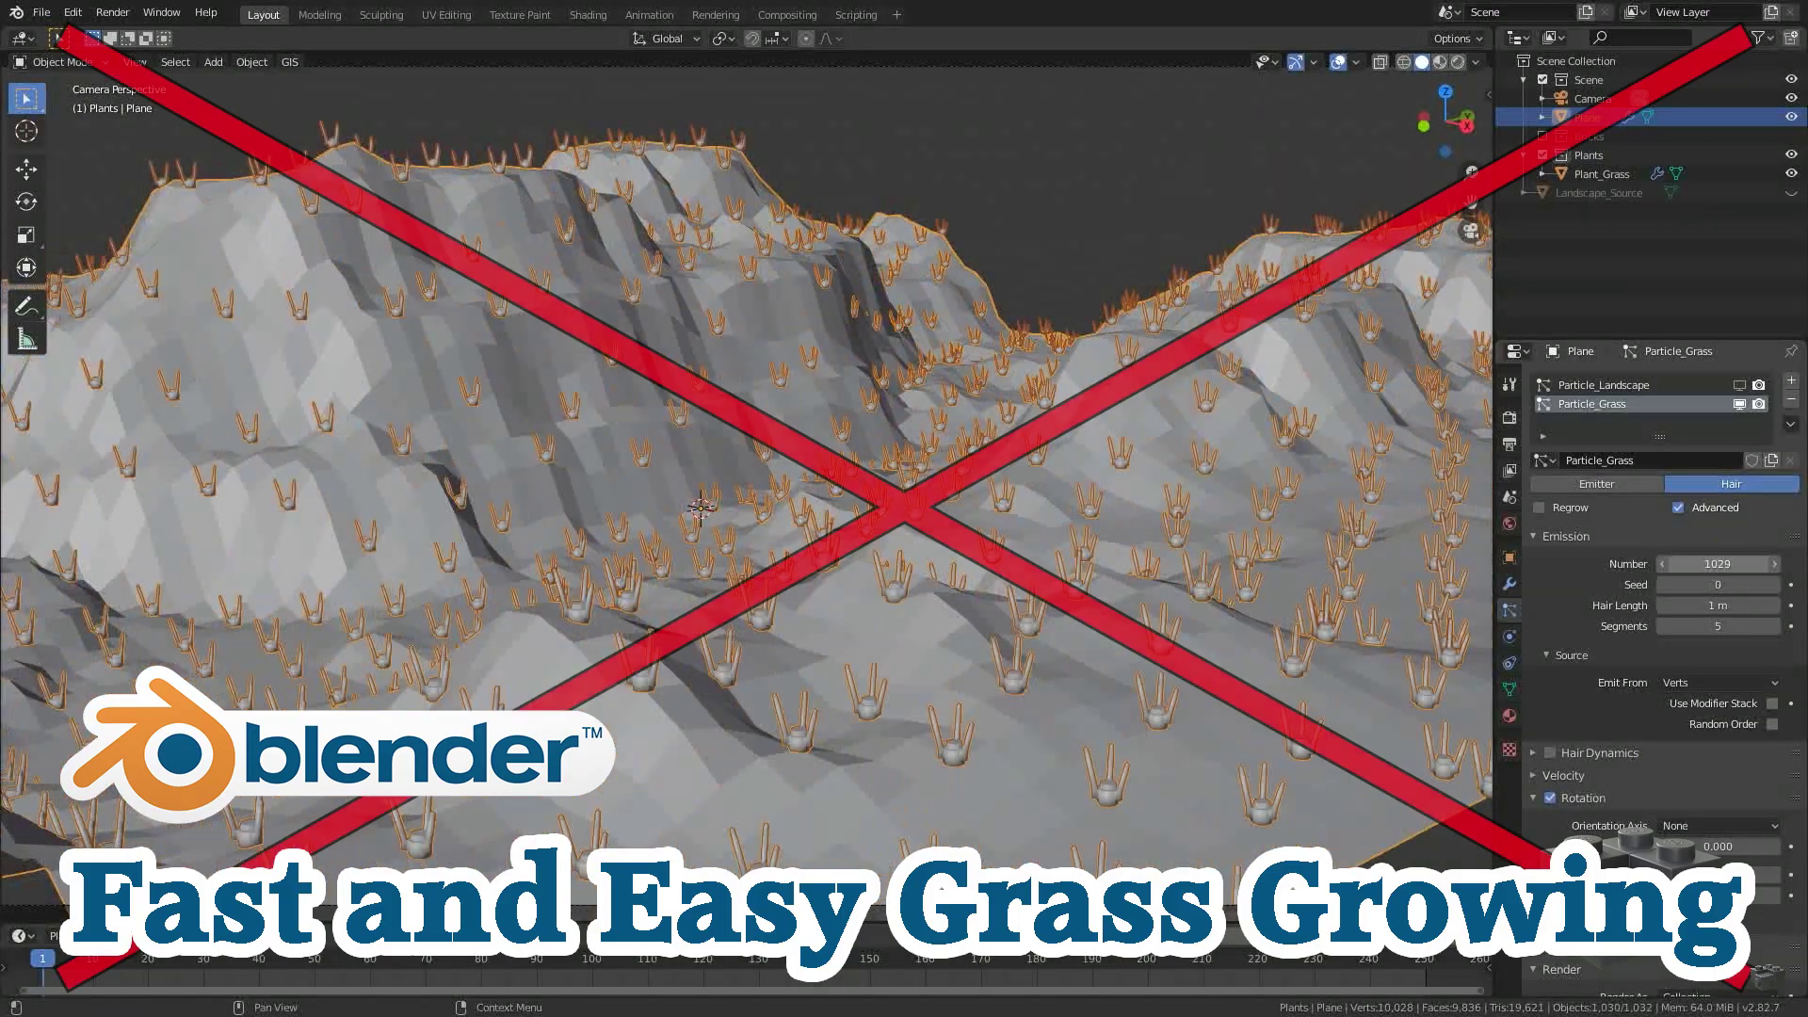
{"action": "left_click", "coordinate": [1772, 724]}
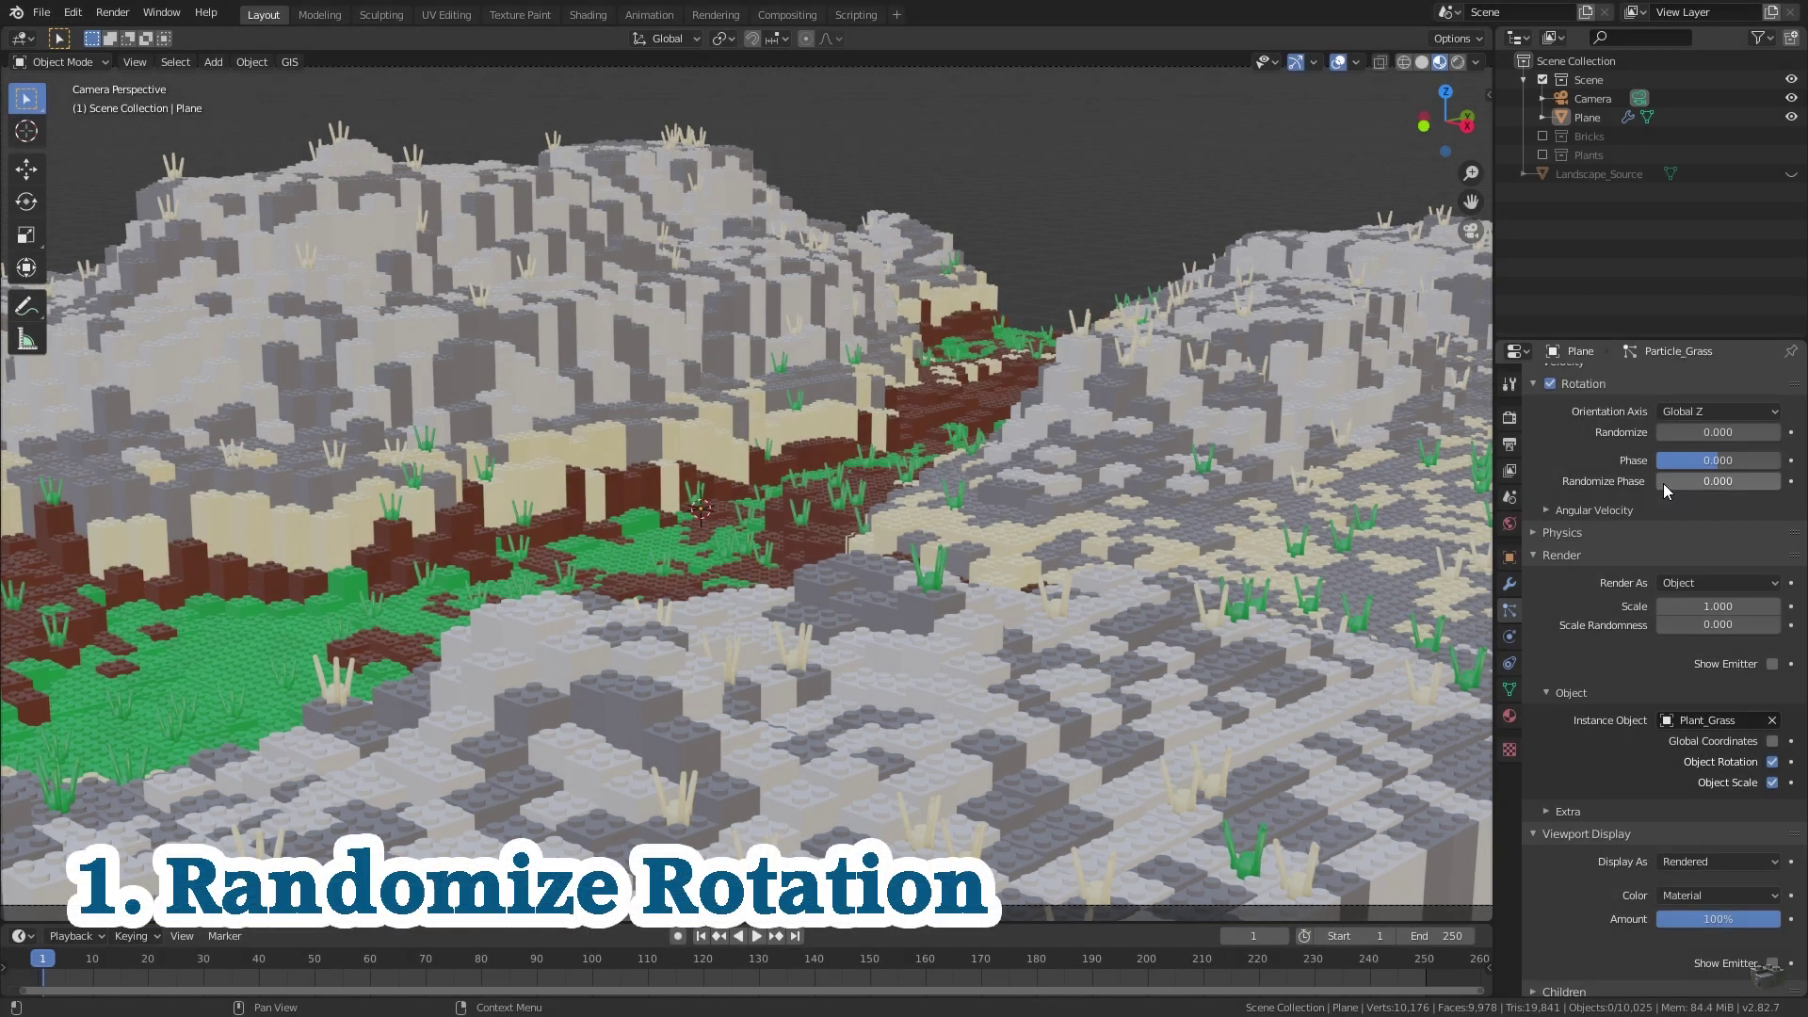
Set the grass particles' Randomize Phase to 0.866 and pan across the top view of the plants
{"action": "left_click_drag", "start_coordinate": [1664, 483], "coordinate": [1783, 483]}
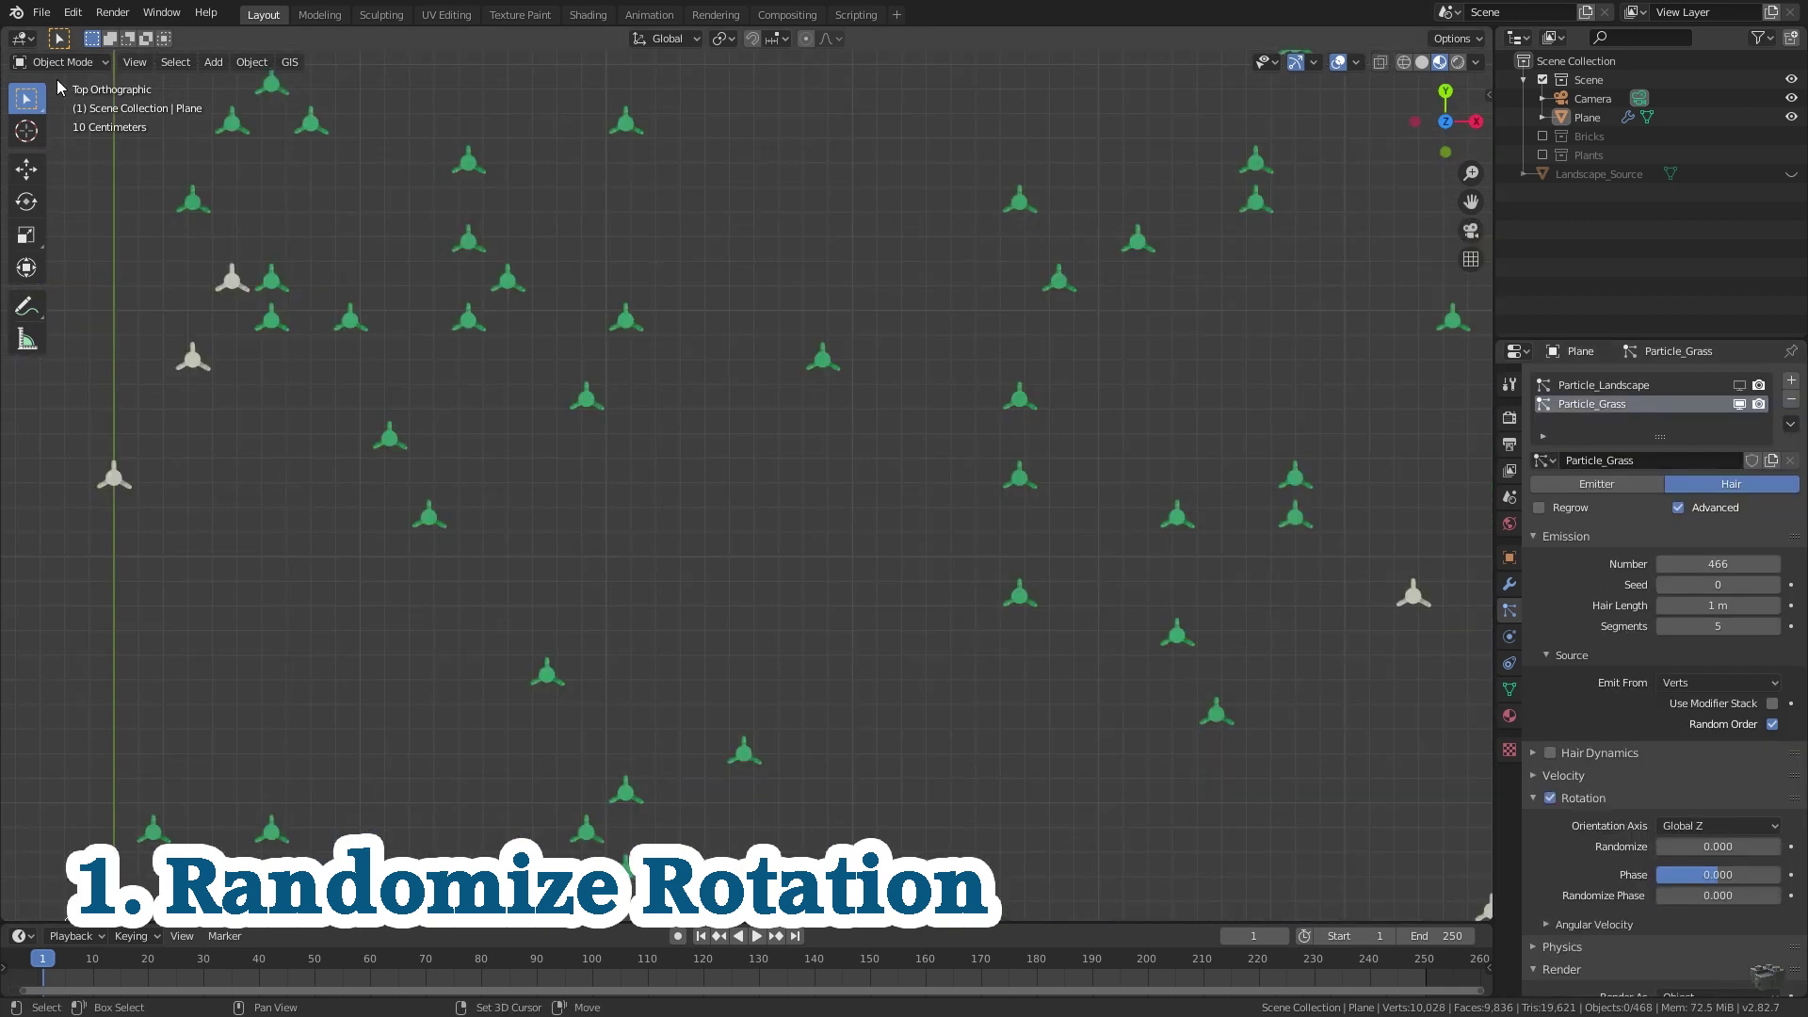
{"action": "middle_click_drag", "start_coordinate": [57, 81], "coordinate": [1435, 844], "text": "shift"}
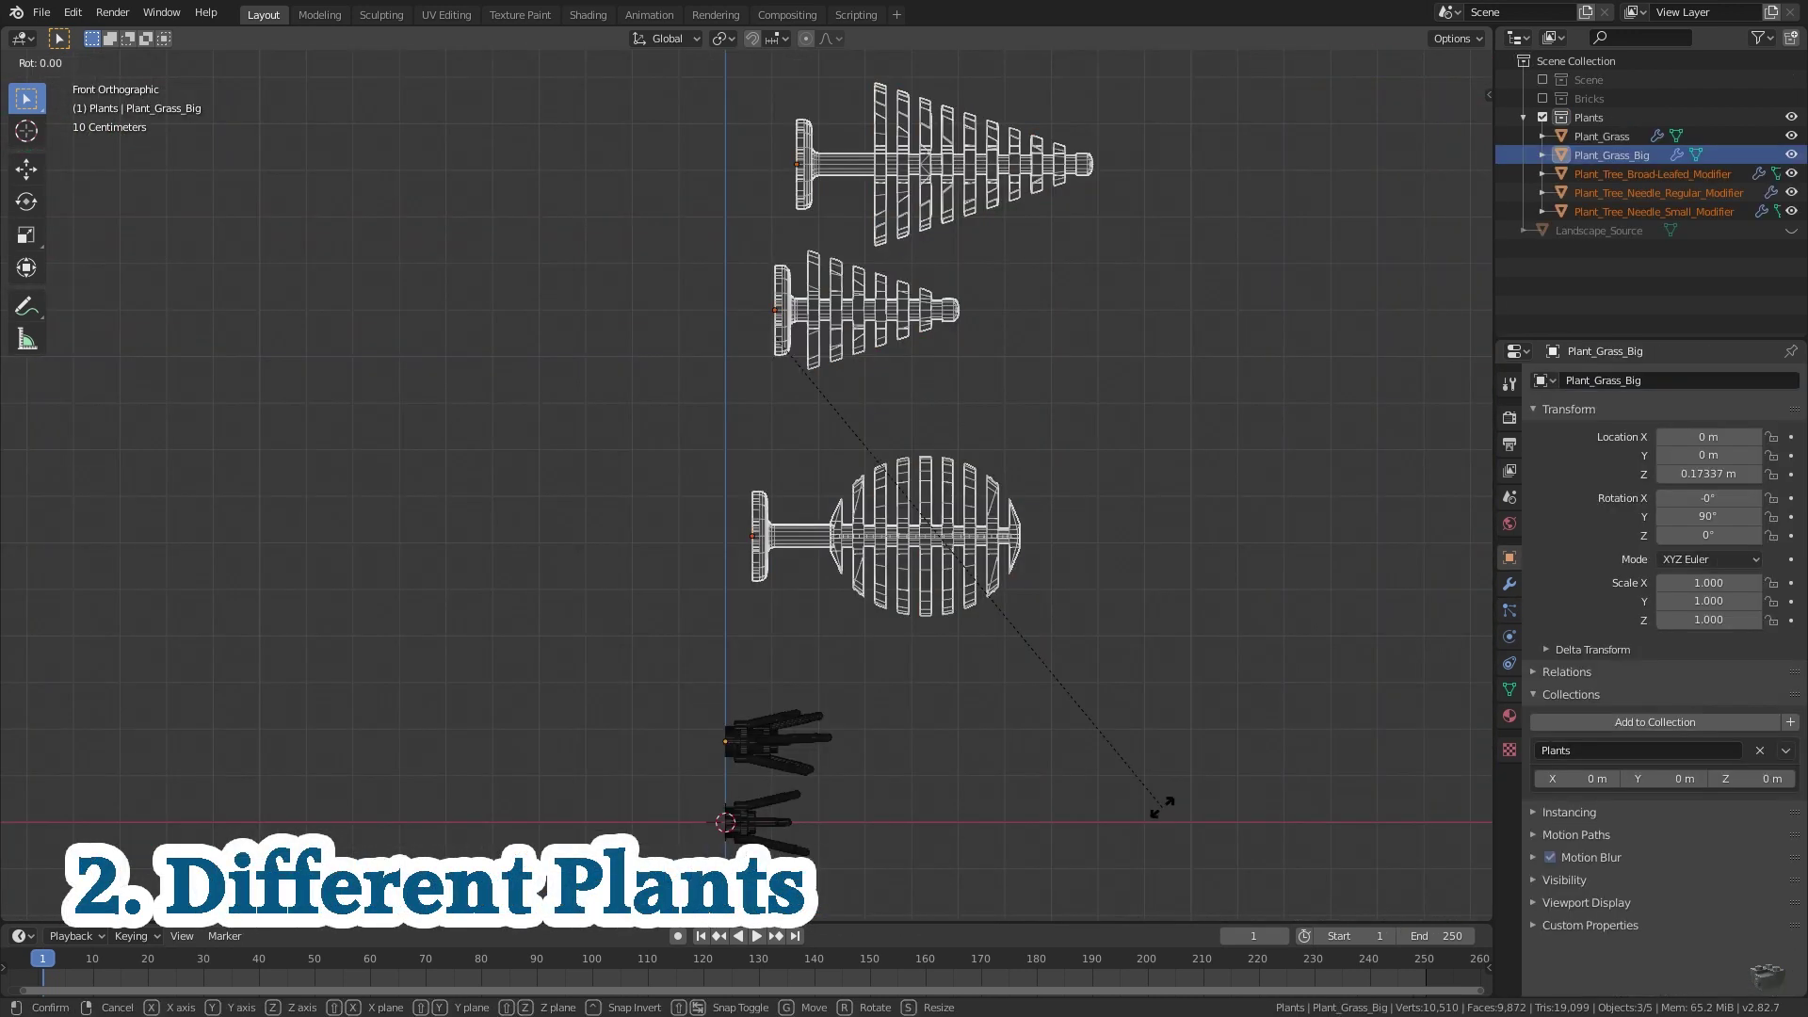
{"action": "type", "text": "90"}
{"action": "key", "text": "minus"}
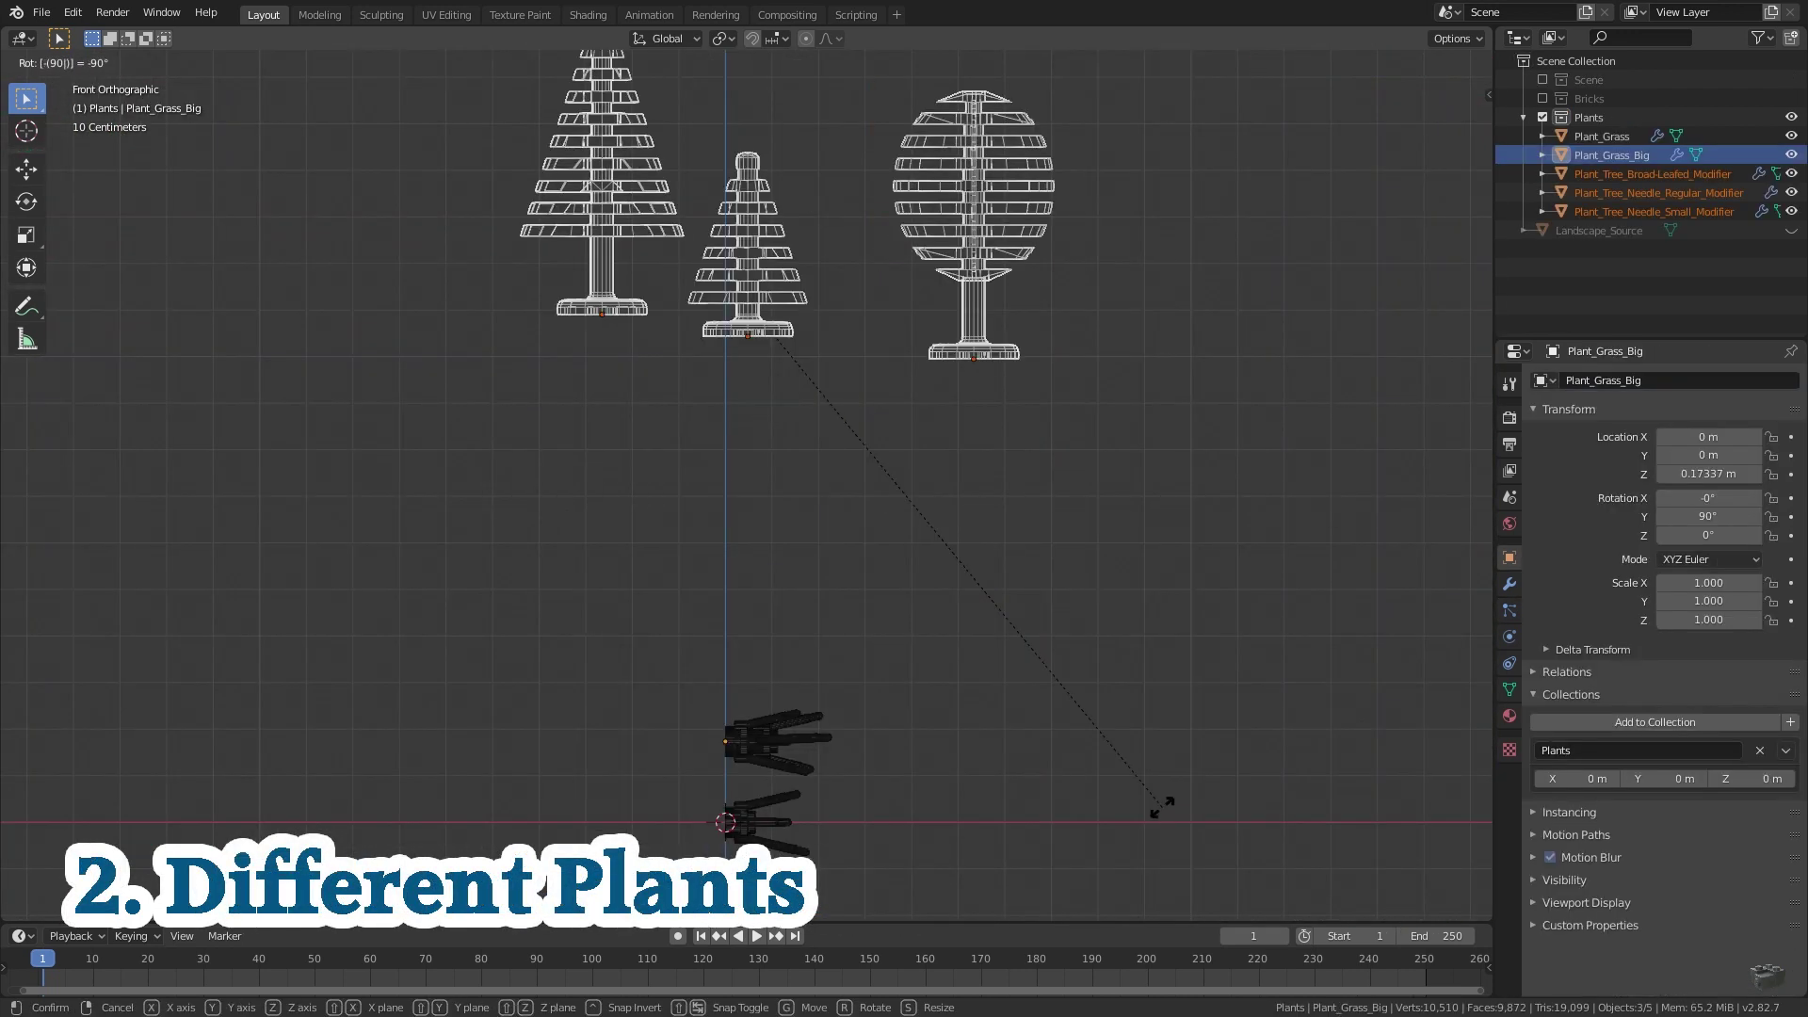
{"action": "key", "text": "Escape"}
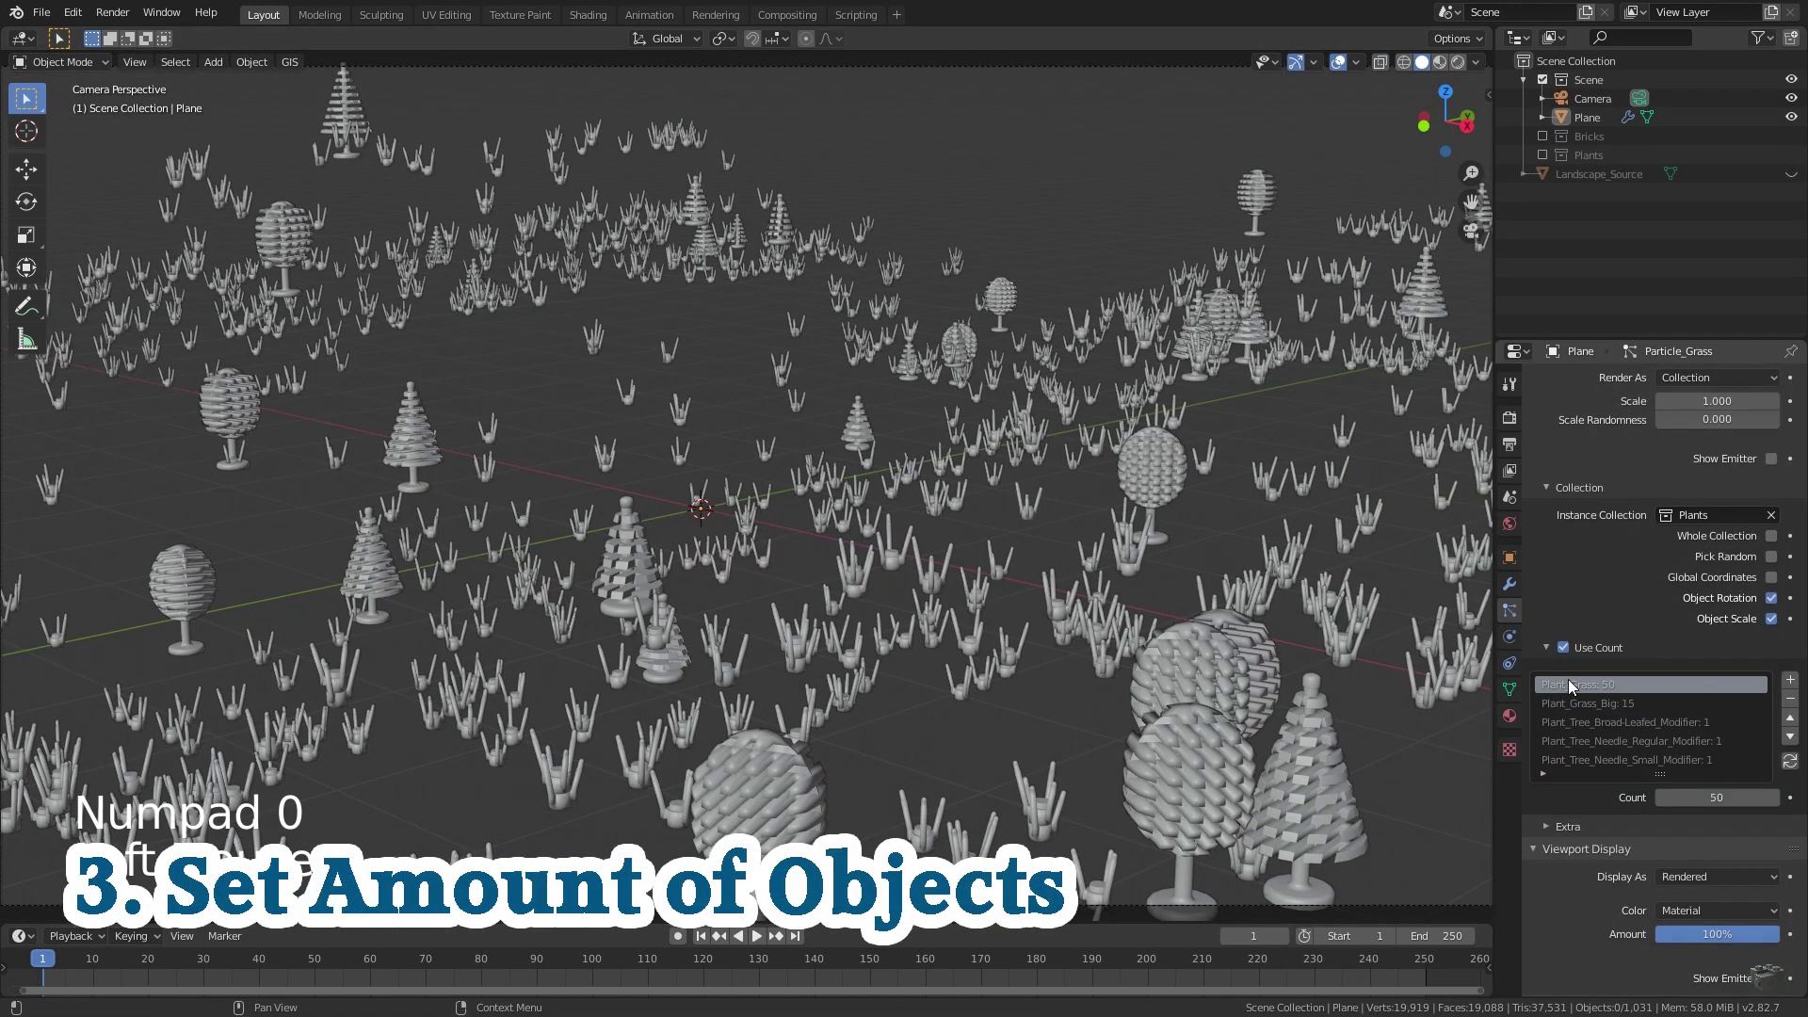
Set Use Count values: Plant_Grass 1, Plant_Grass_Big 1, small needle tree 10
{"action": "double_click", "coordinate": [1717, 798]}
{"action": "type", "text": "1"}
{"action": "key", "text": "Return"}
{"action": "left_click", "coordinate": [1583, 704]}
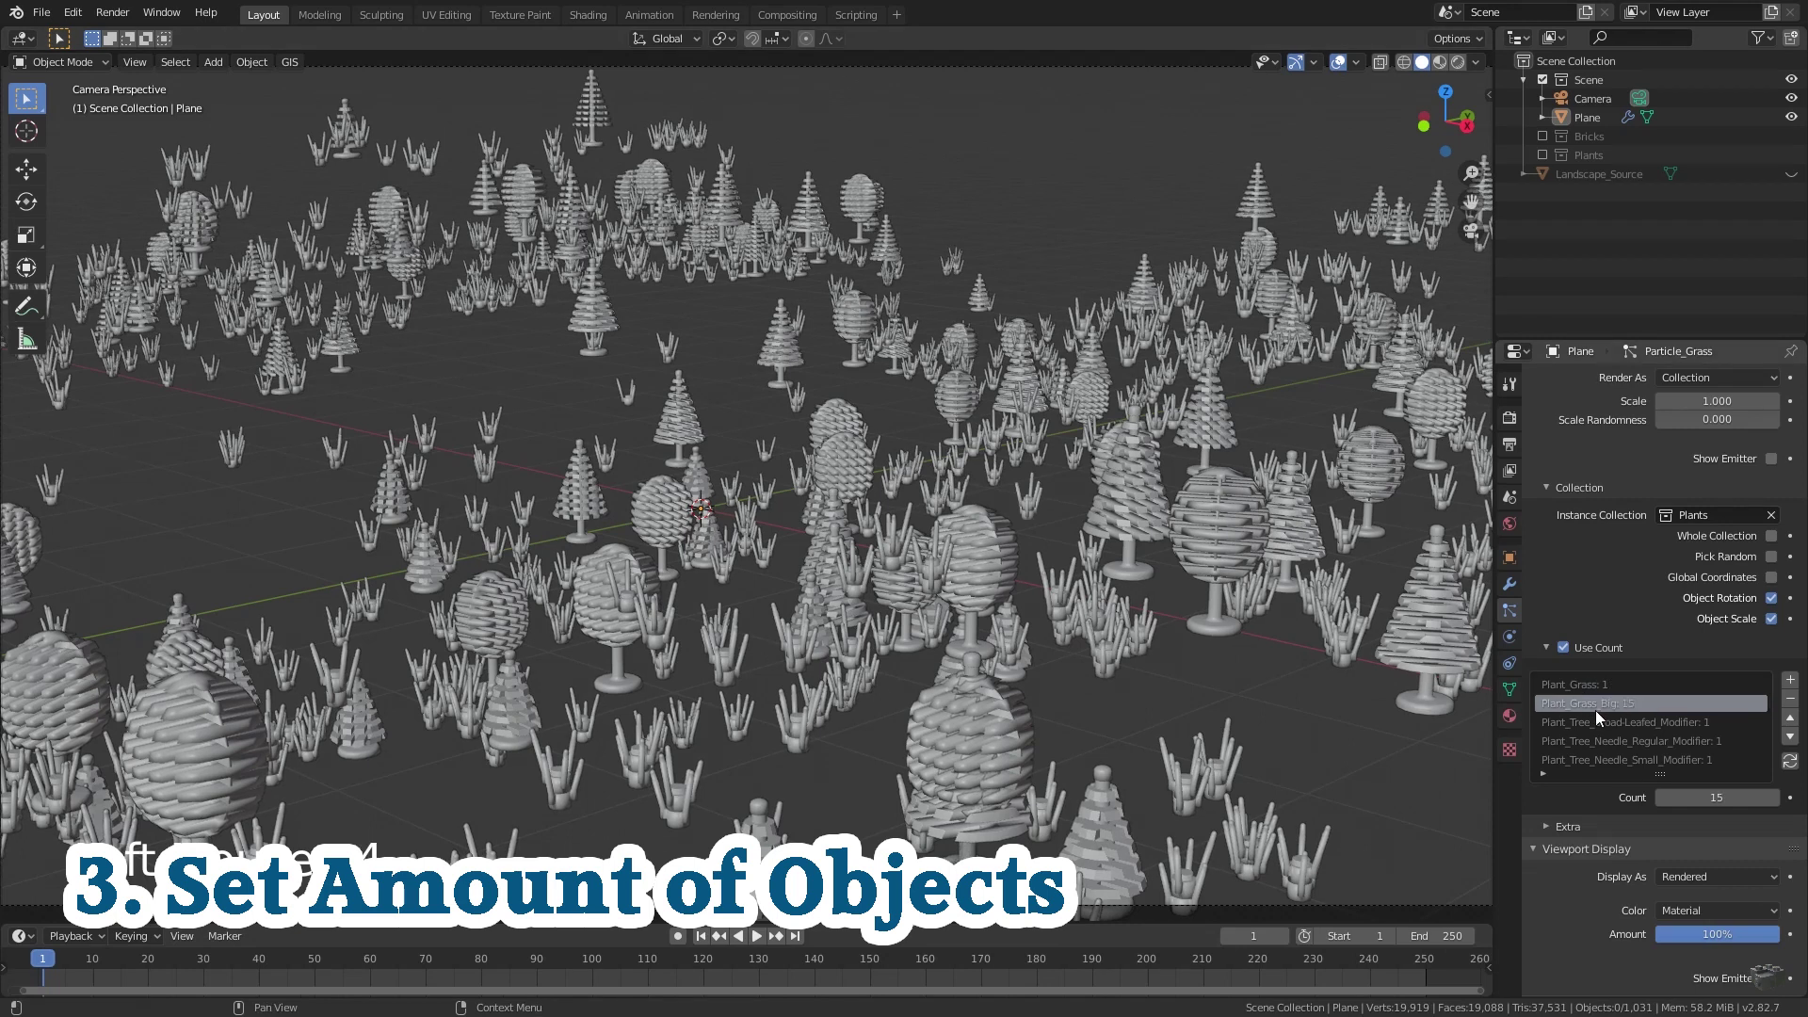
{"action": "double_click", "coordinate": [1701, 797]}
{"action": "type", "text": "1"}
{"action": "key", "text": "Return"}
{"action": "left_click", "coordinate": [1686, 760]}
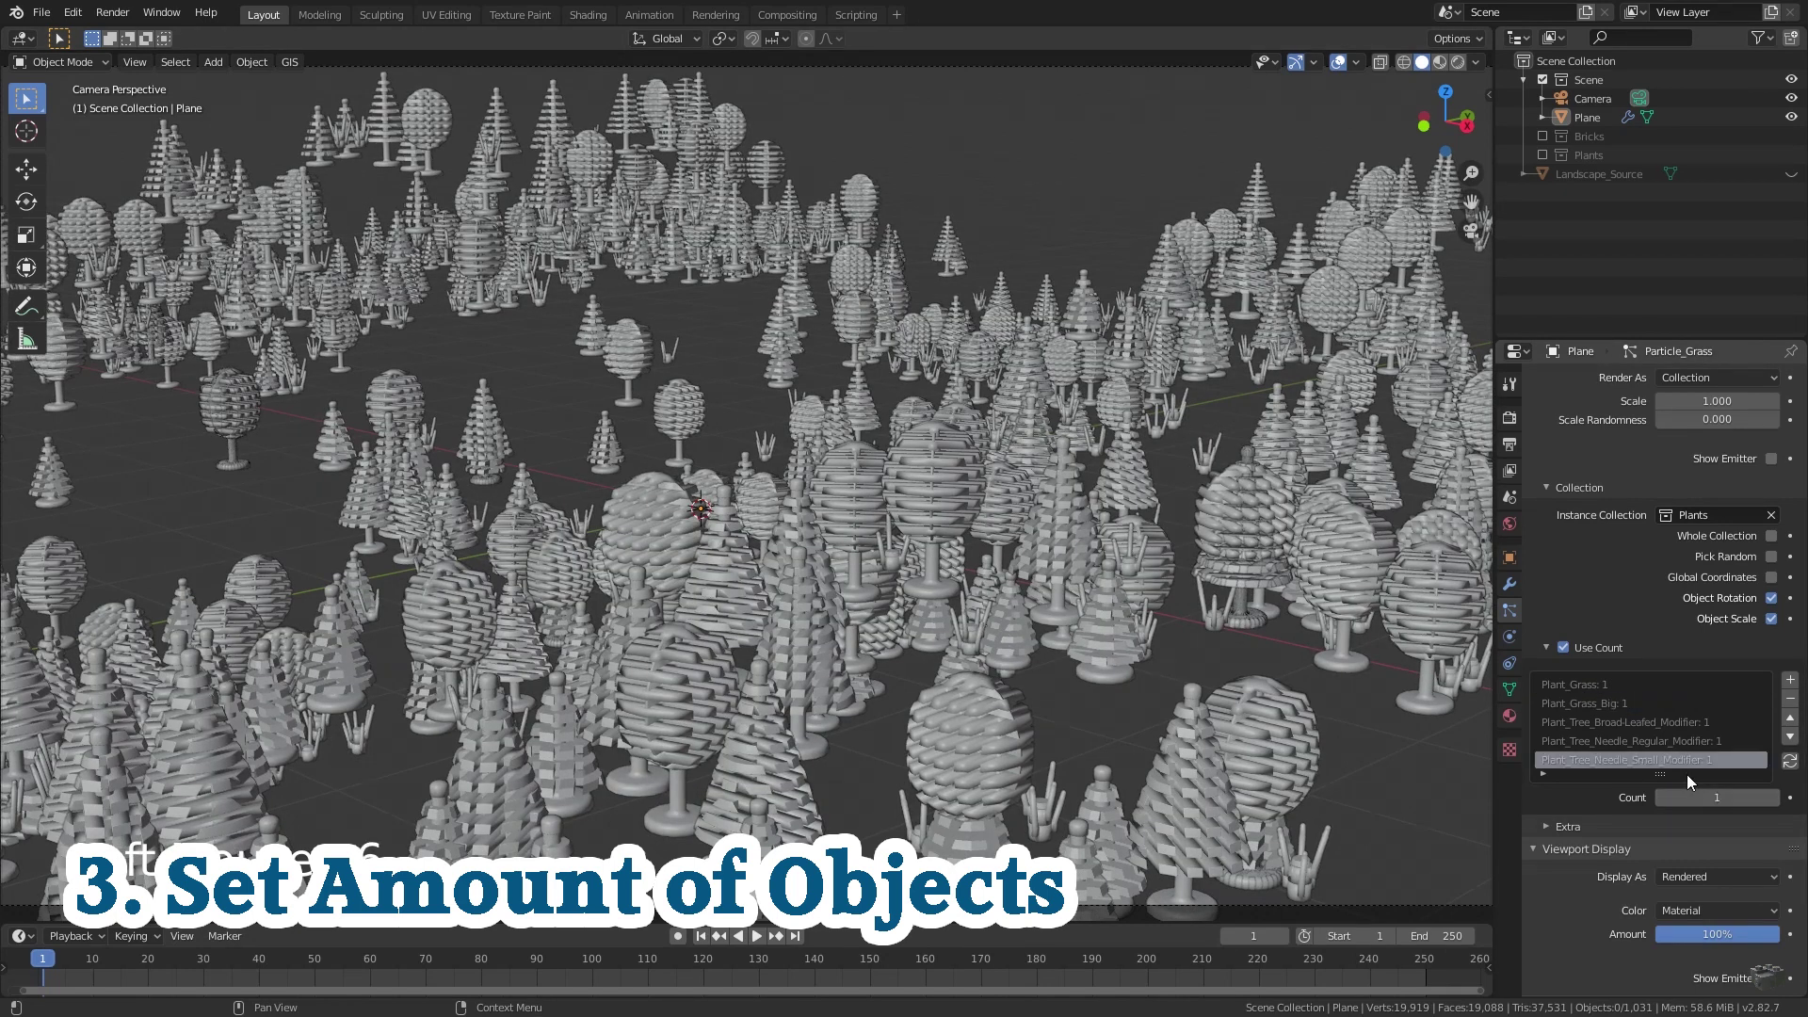
{"action": "double_click", "coordinate": [1710, 797]}
{"action": "type", "text": "10"}
{"action": "key", "text": "Return"}
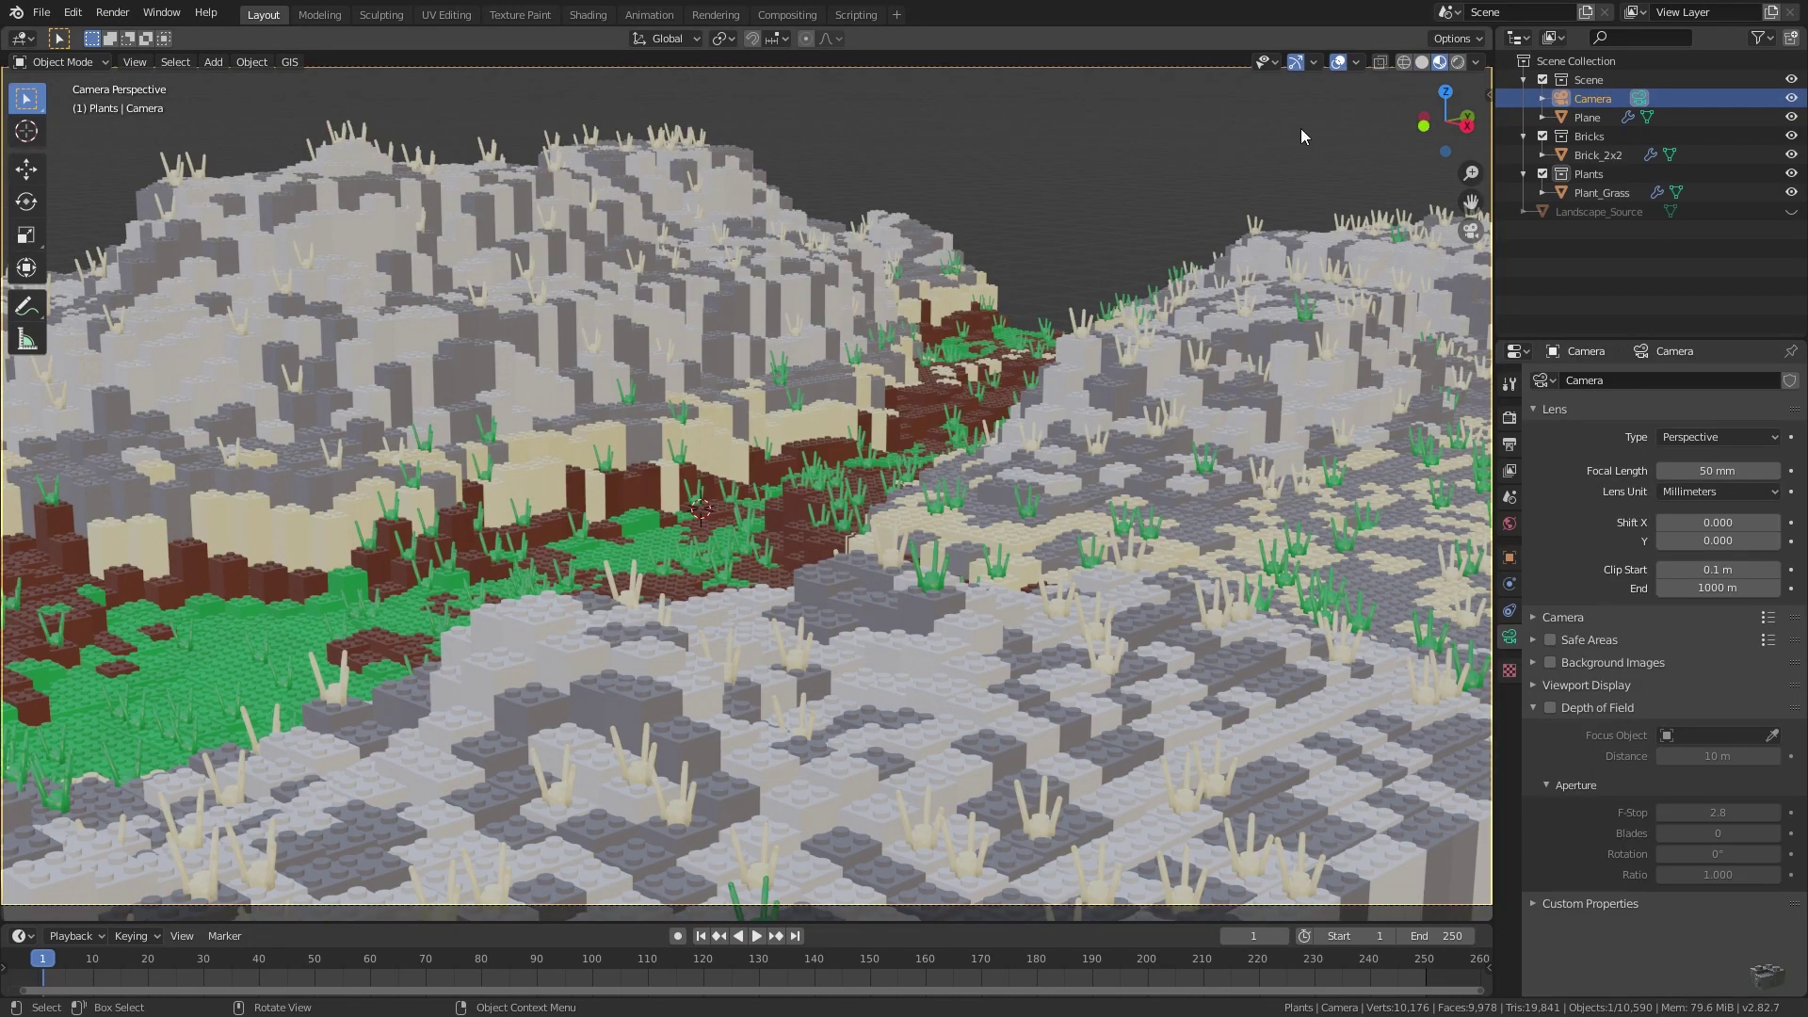
Switch to Solid shading and hide the Plane's Particle_Landscape system in the viewport
{"action": "left_click", "coordinate": [1424, 61]}
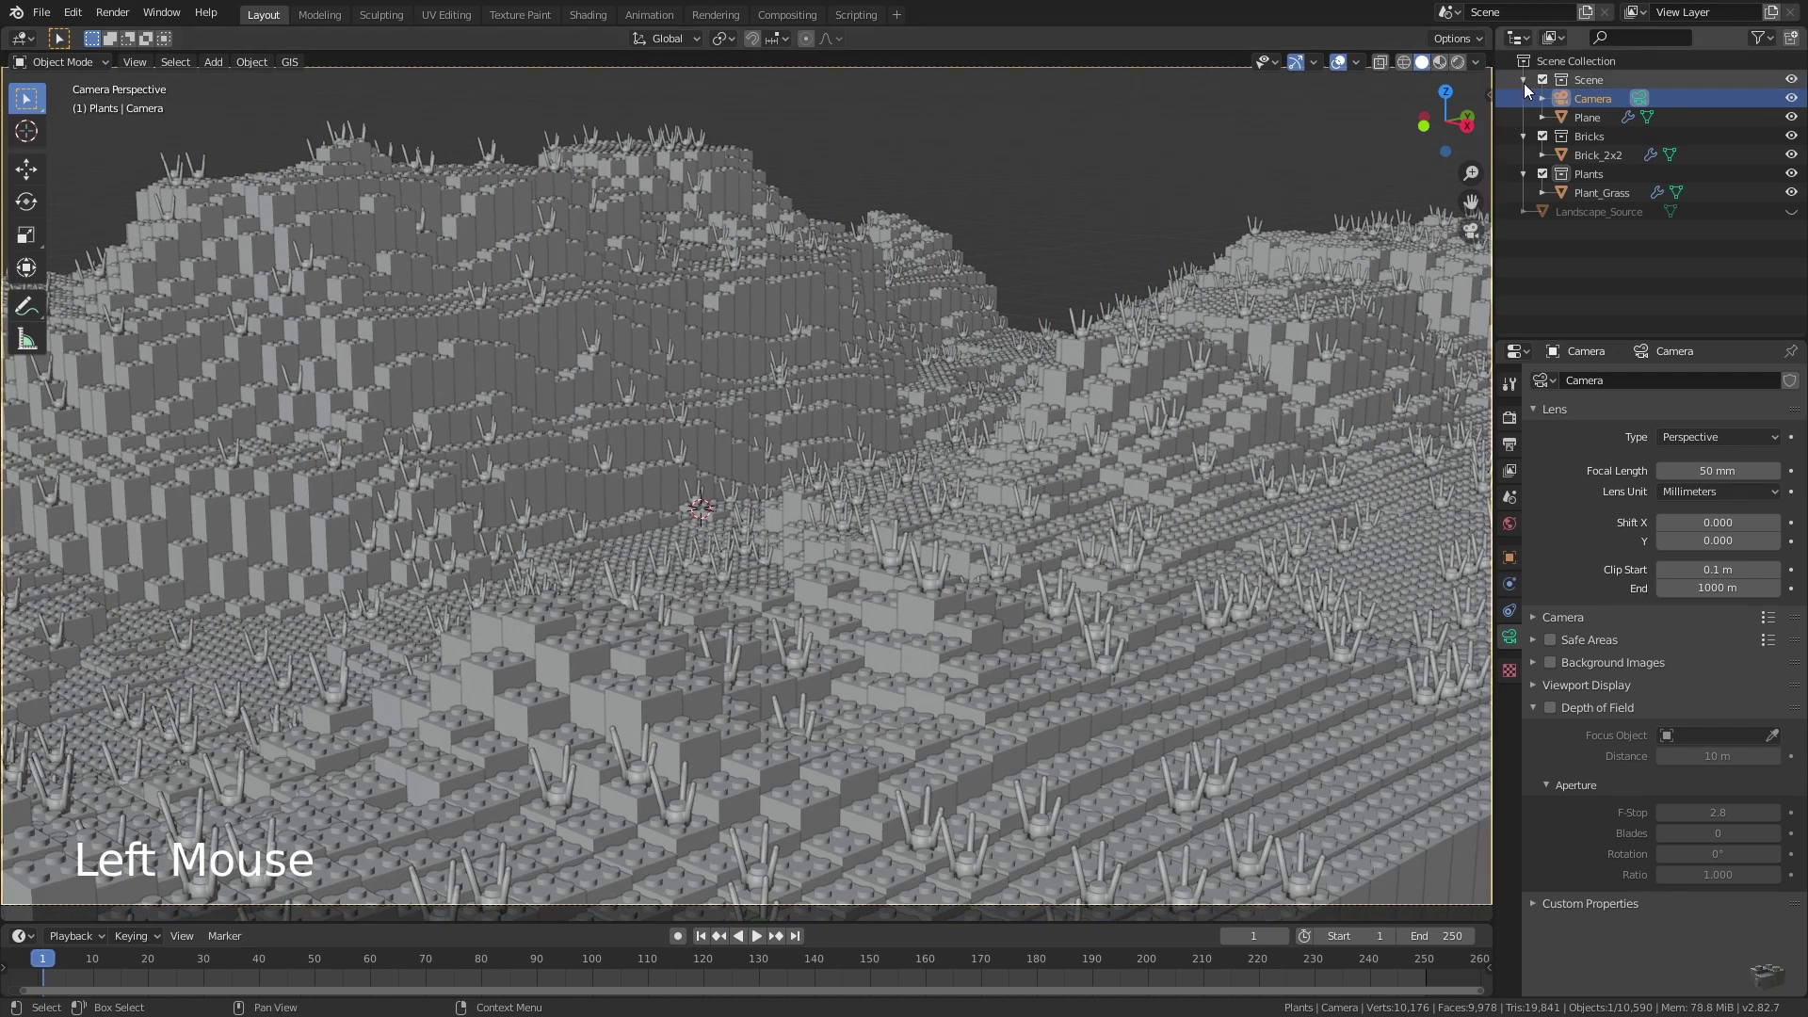
{"action": "left_click", "coordinate": [1588, 118]}
{"action": "left_click", "coordinate": [1511, 610]}
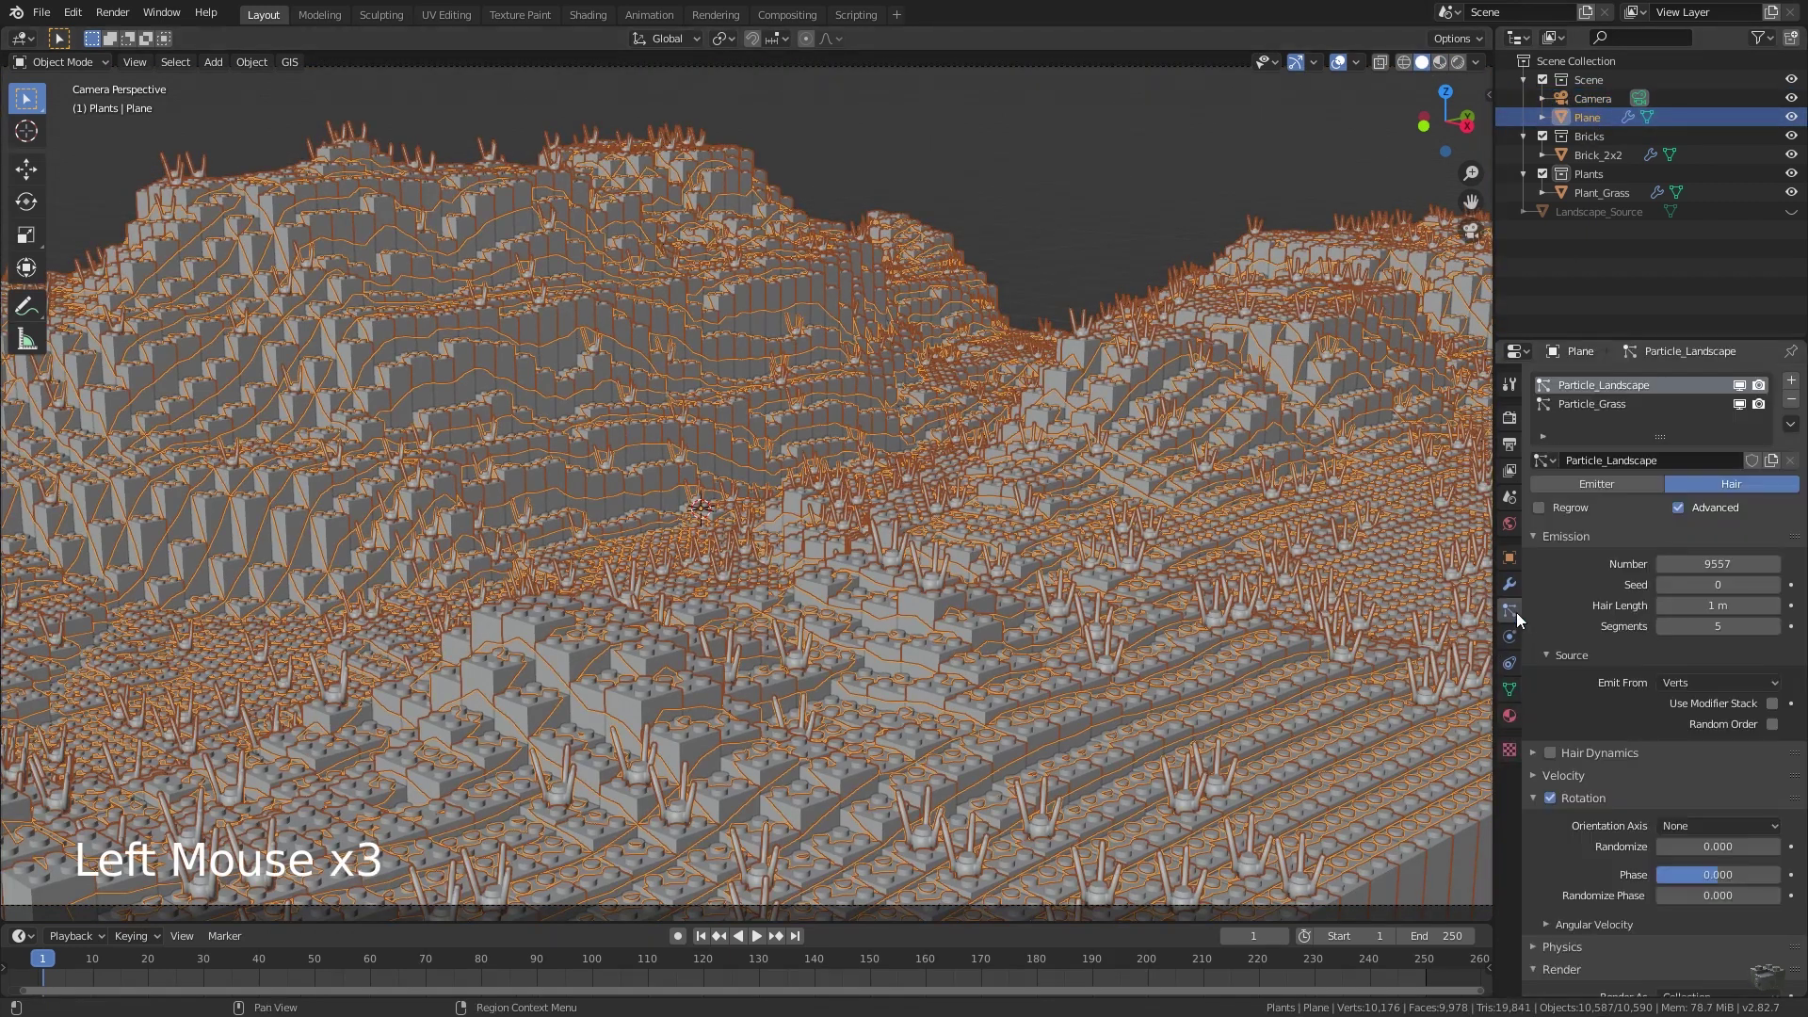
{"action": "left_click", "coordinate": [1740, 386]}
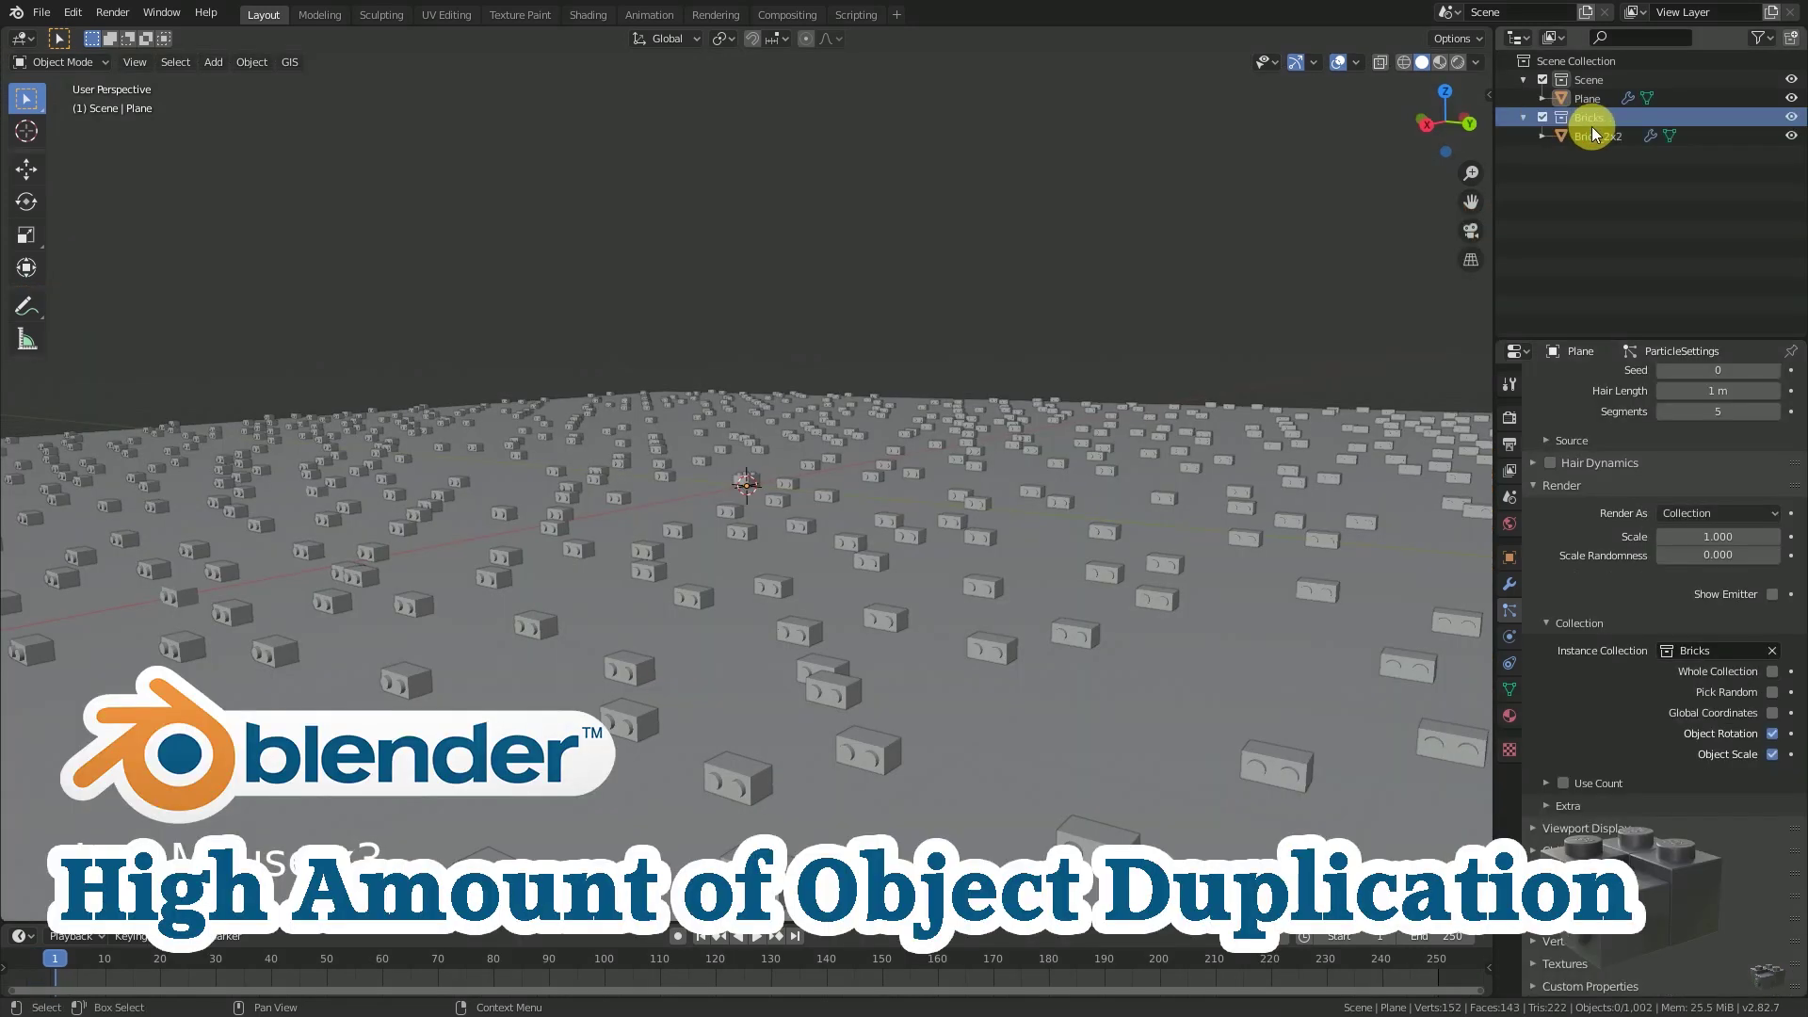
Rotate the Brick_2x2 object 90° about the Y axis
{"action": "left_click", "coordinate": [1593, 137]}
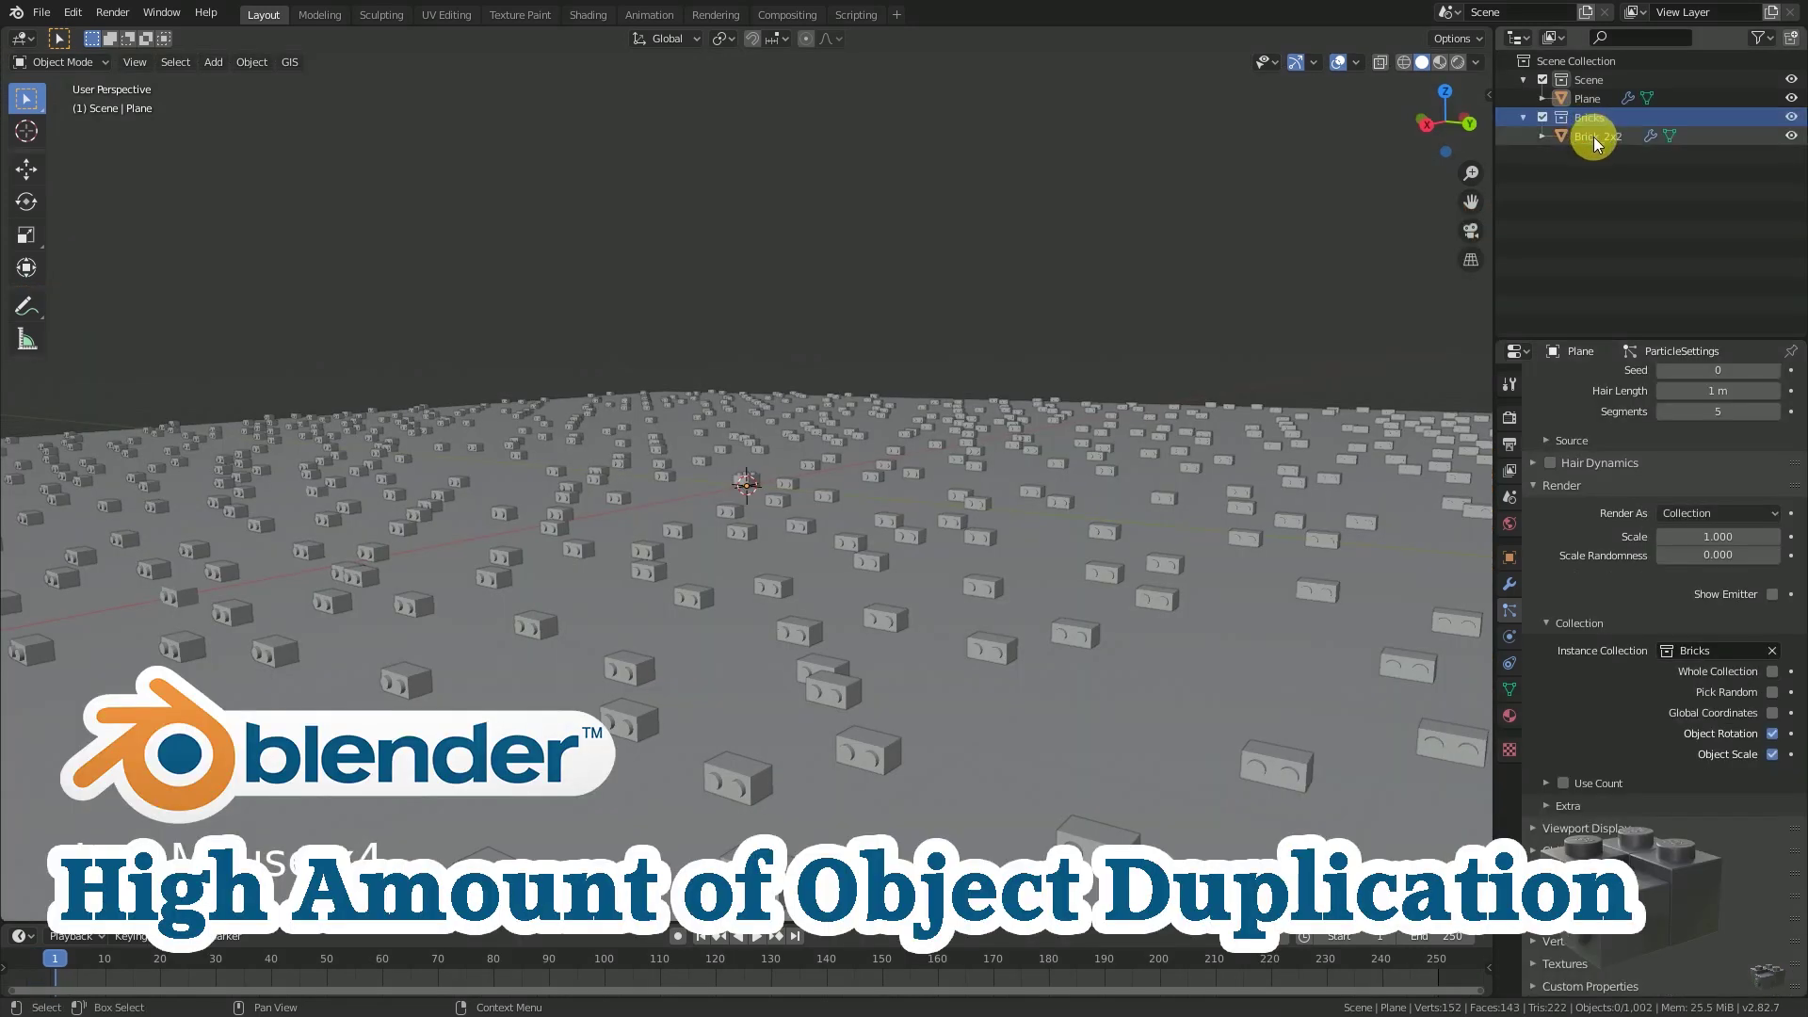
{"action": "key", "text": "r"}
{"action": "key", "text": "y"}
{"action": "key", "text": "9"}
{"action": "key", "text": "0"}
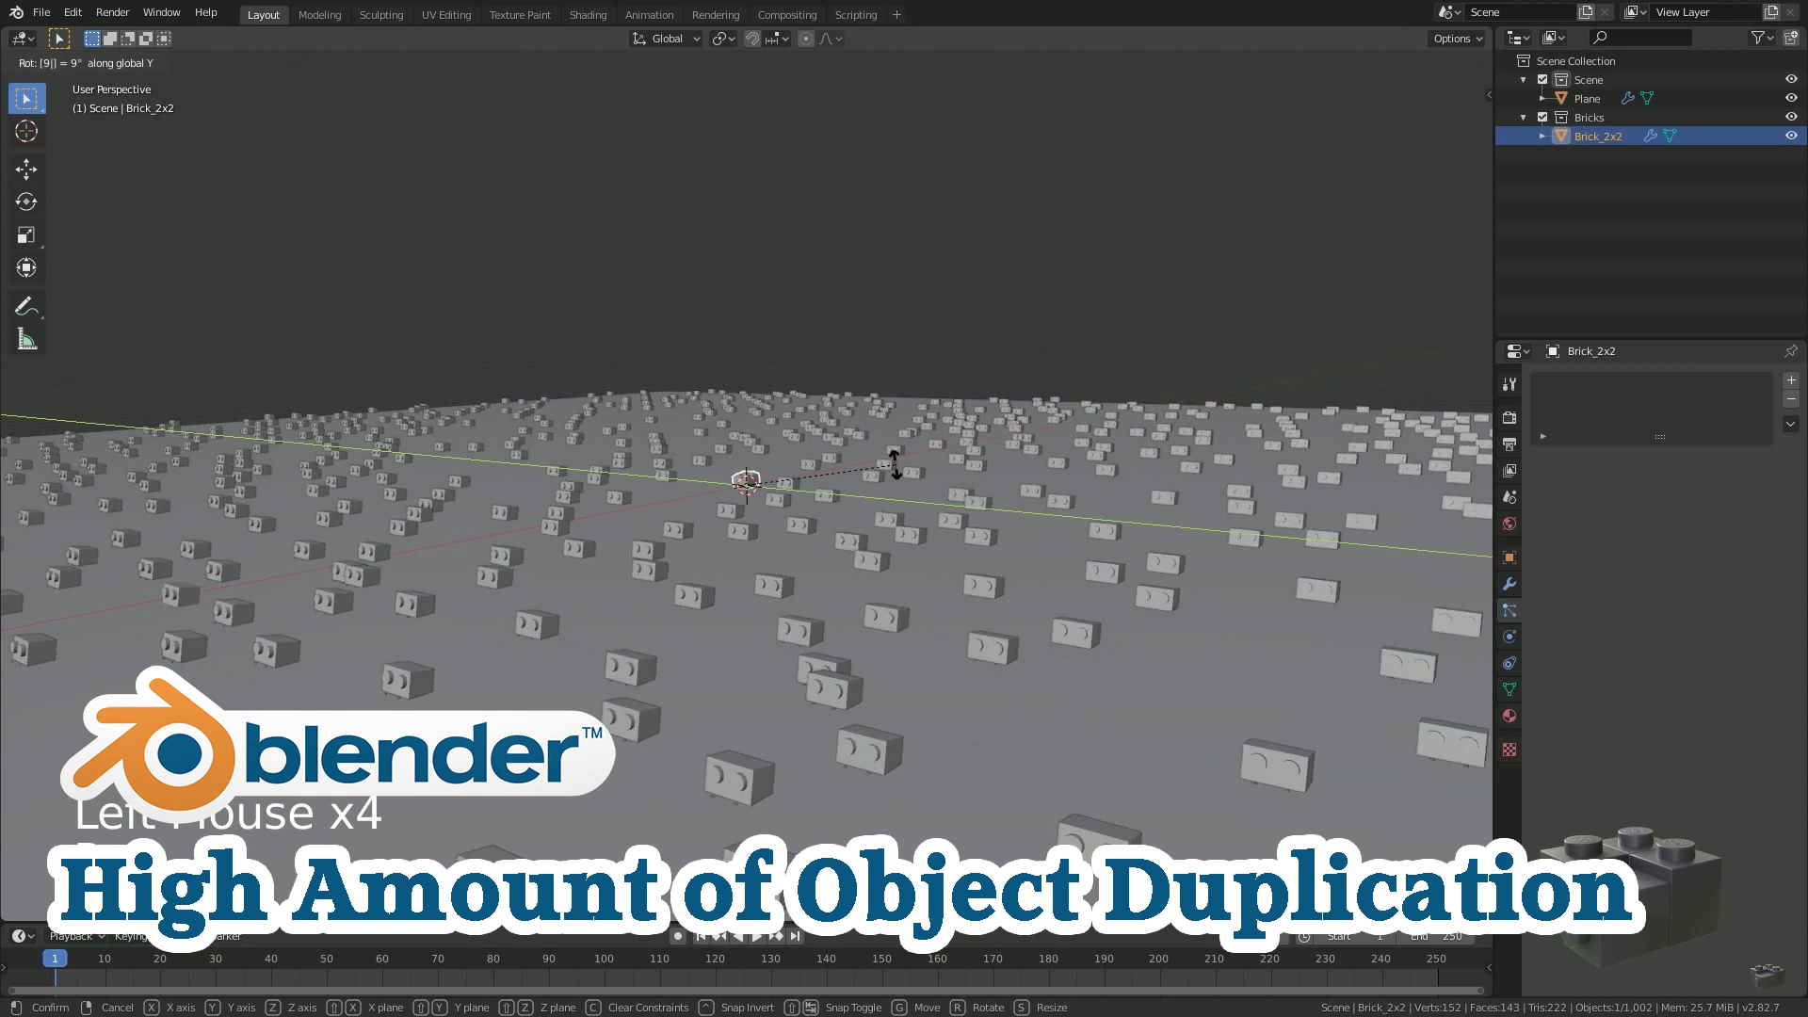
{"action": "left_click", "coordinate": [895, 465]}
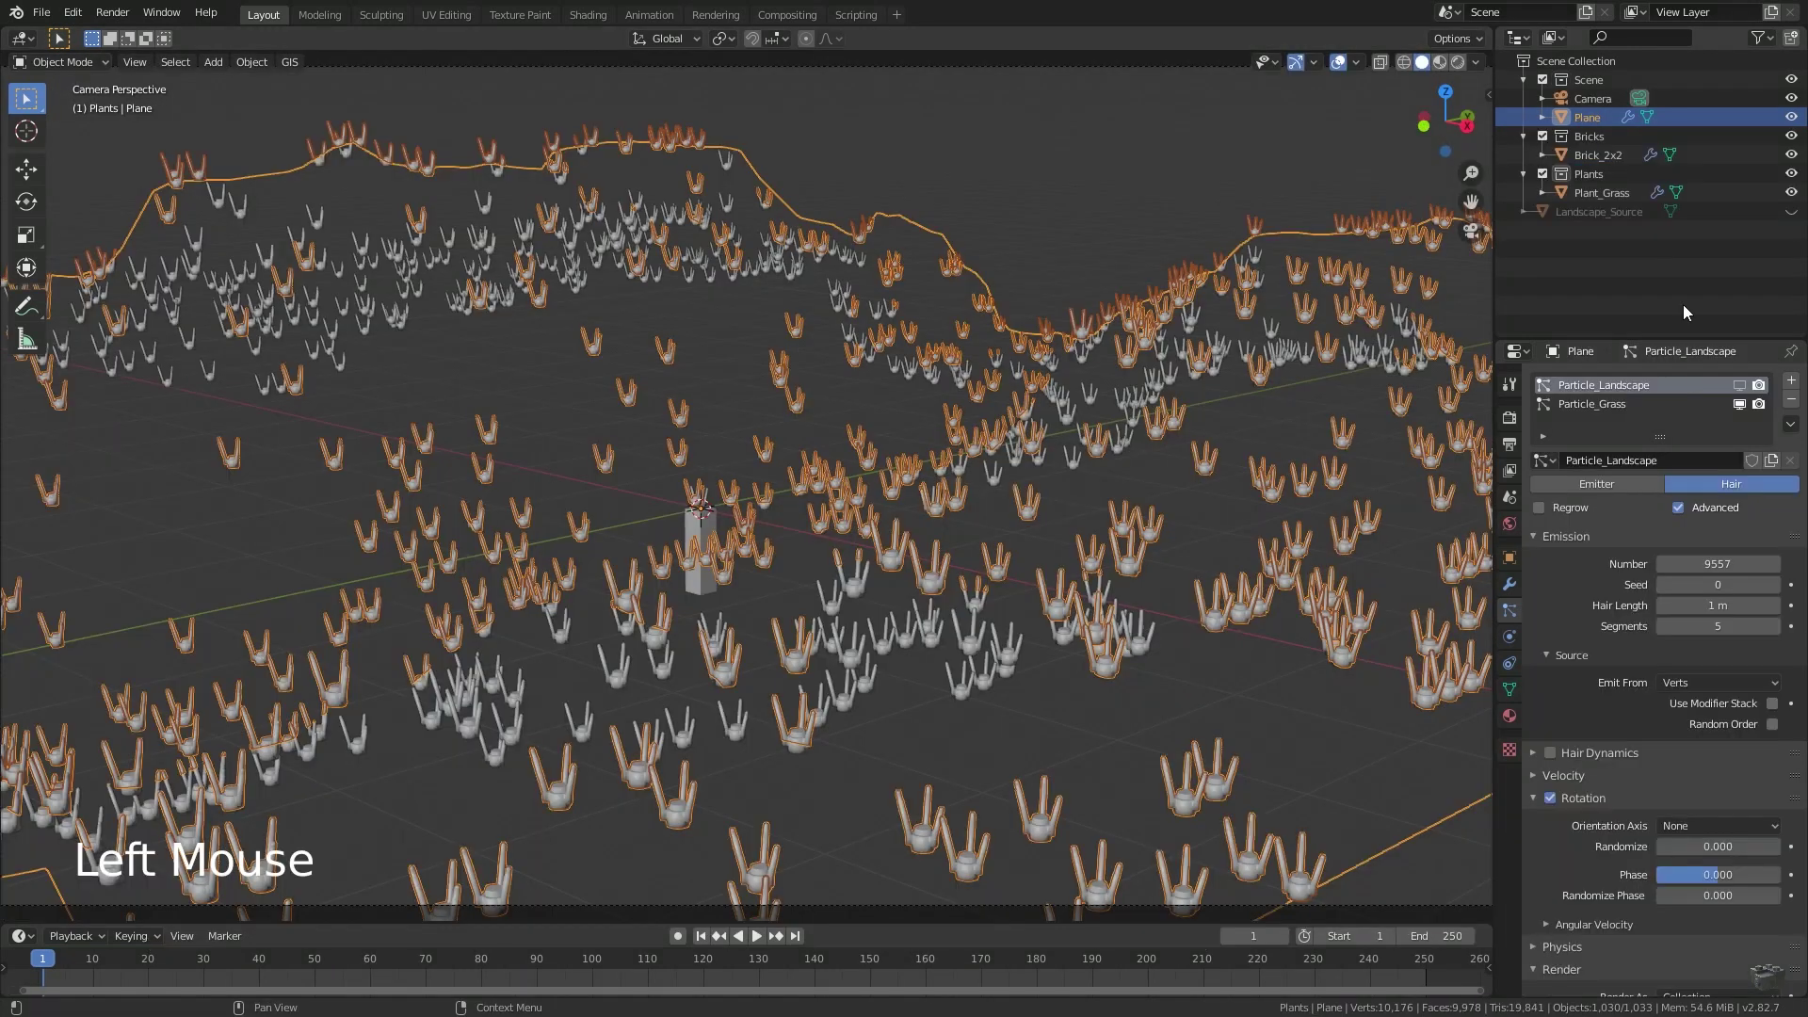
Hide the Scene and Bricks collections, then rotate Plant_Grass 90° about Y in front view
{"action": "left_click", "coordinate": [1543, 80]}
{"action": "left_click", "coordinate": [1543, 98]}
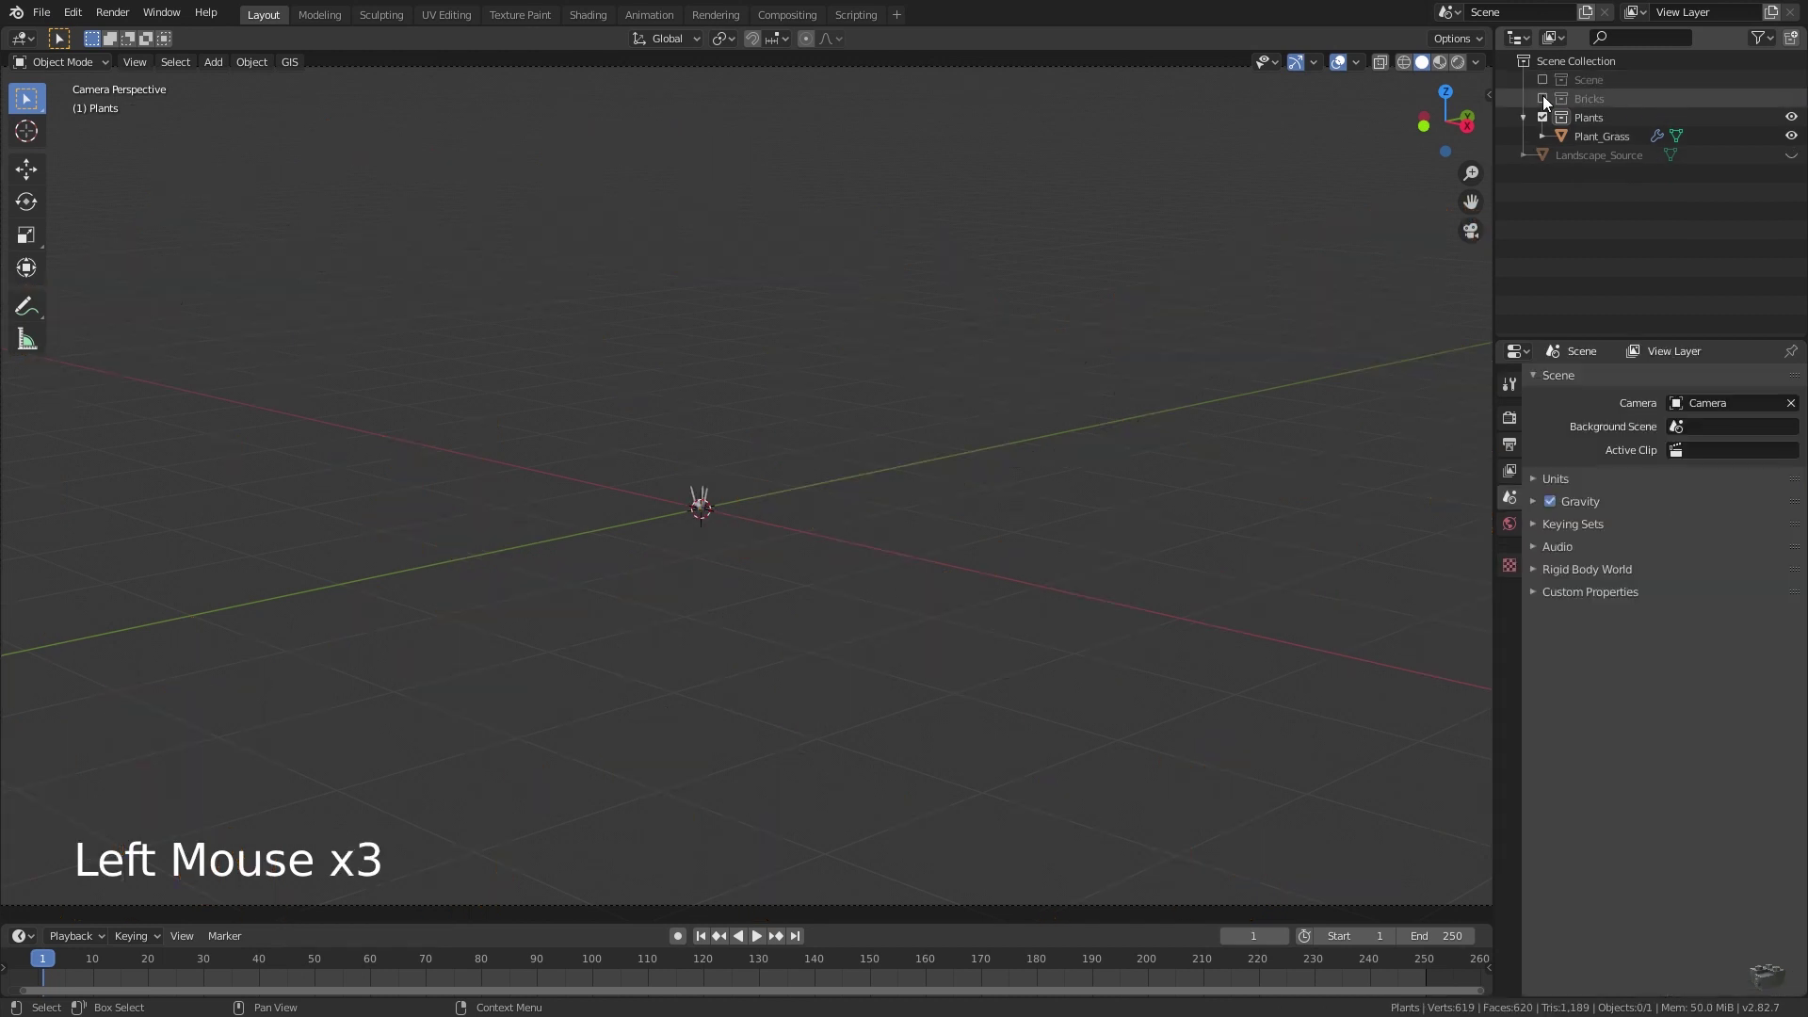
{"action": "left_click", "coordinate": [1557, 134]}
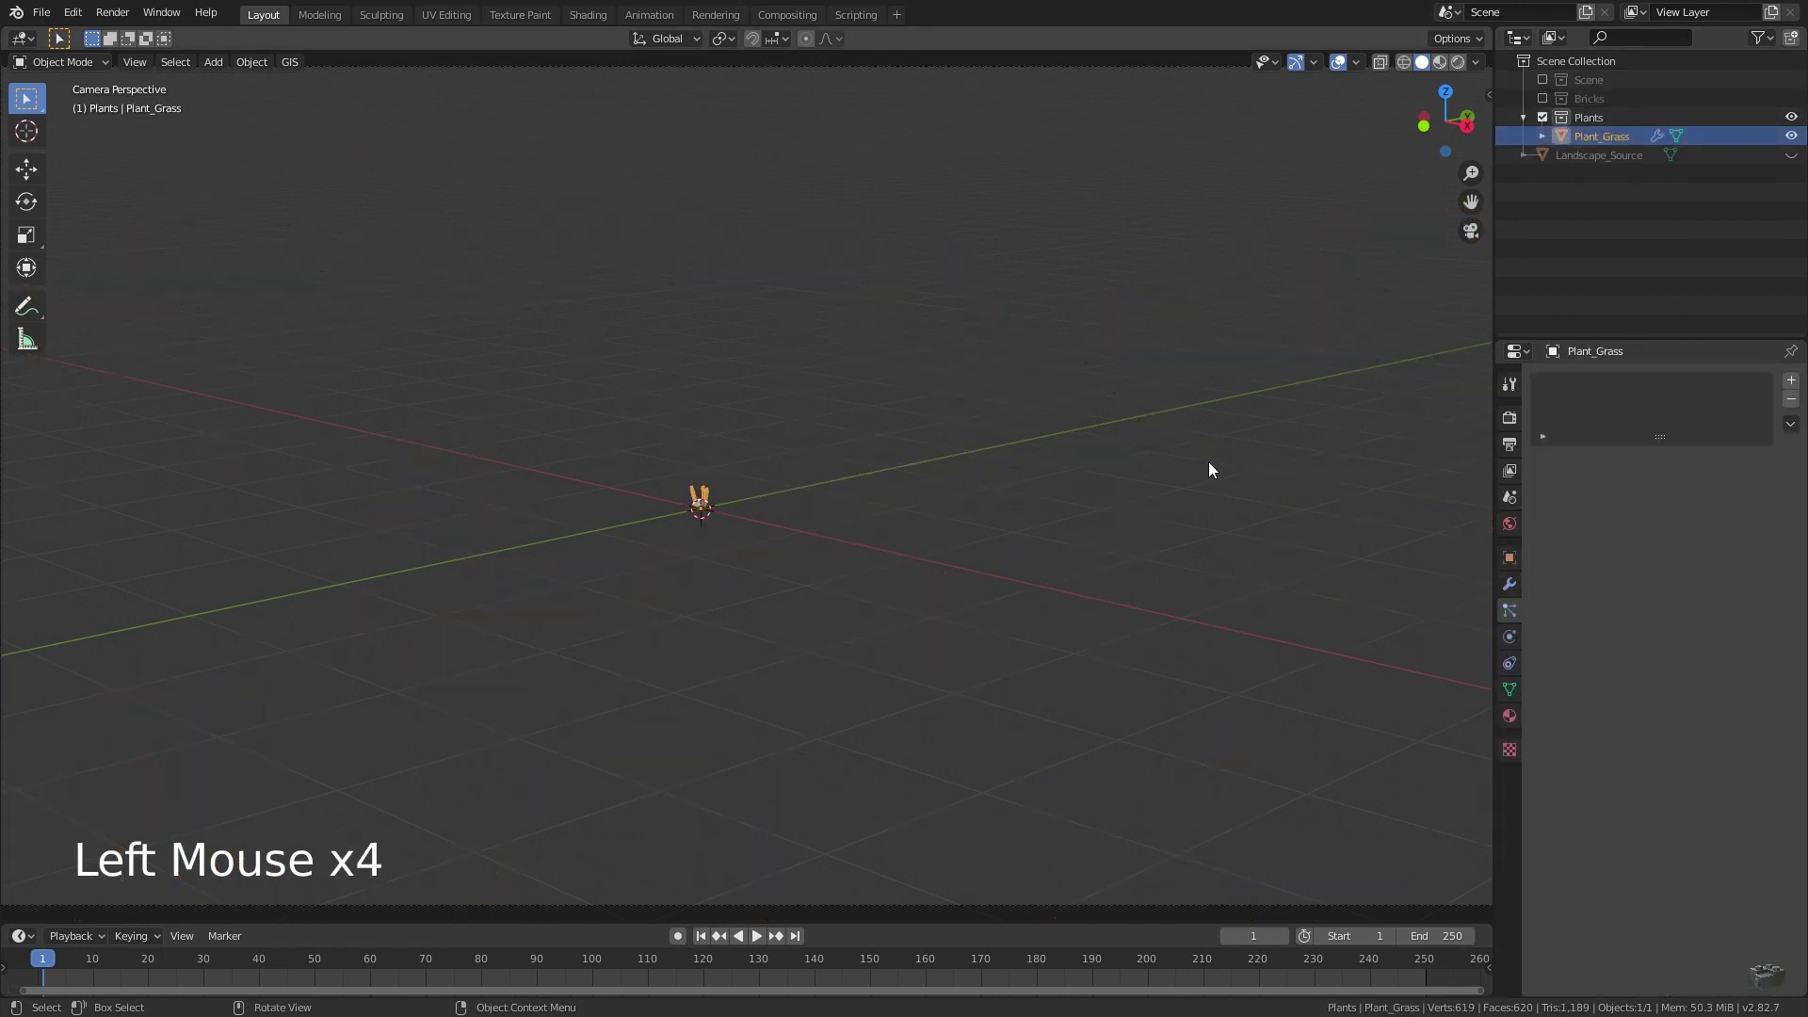
{"action": "key", "text": "KP_1"}
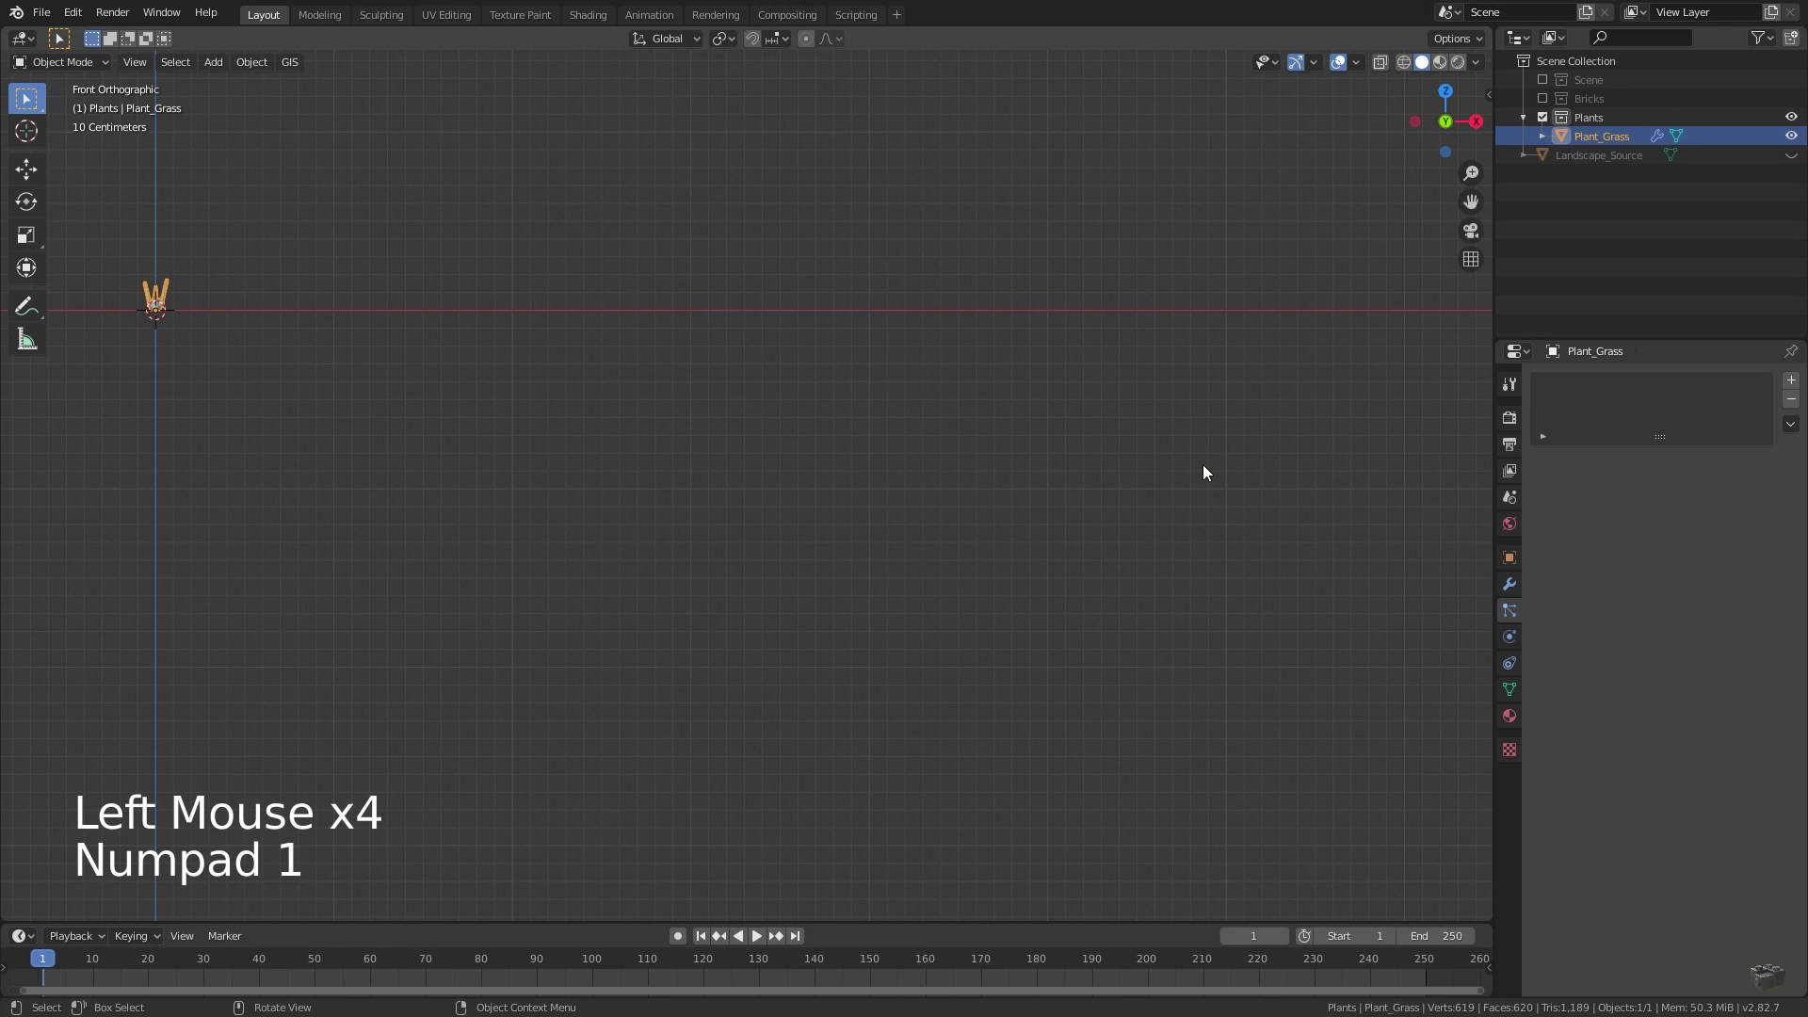
{"action": "key", "text": "Home"}
{"action": "type", "text": "ry"}
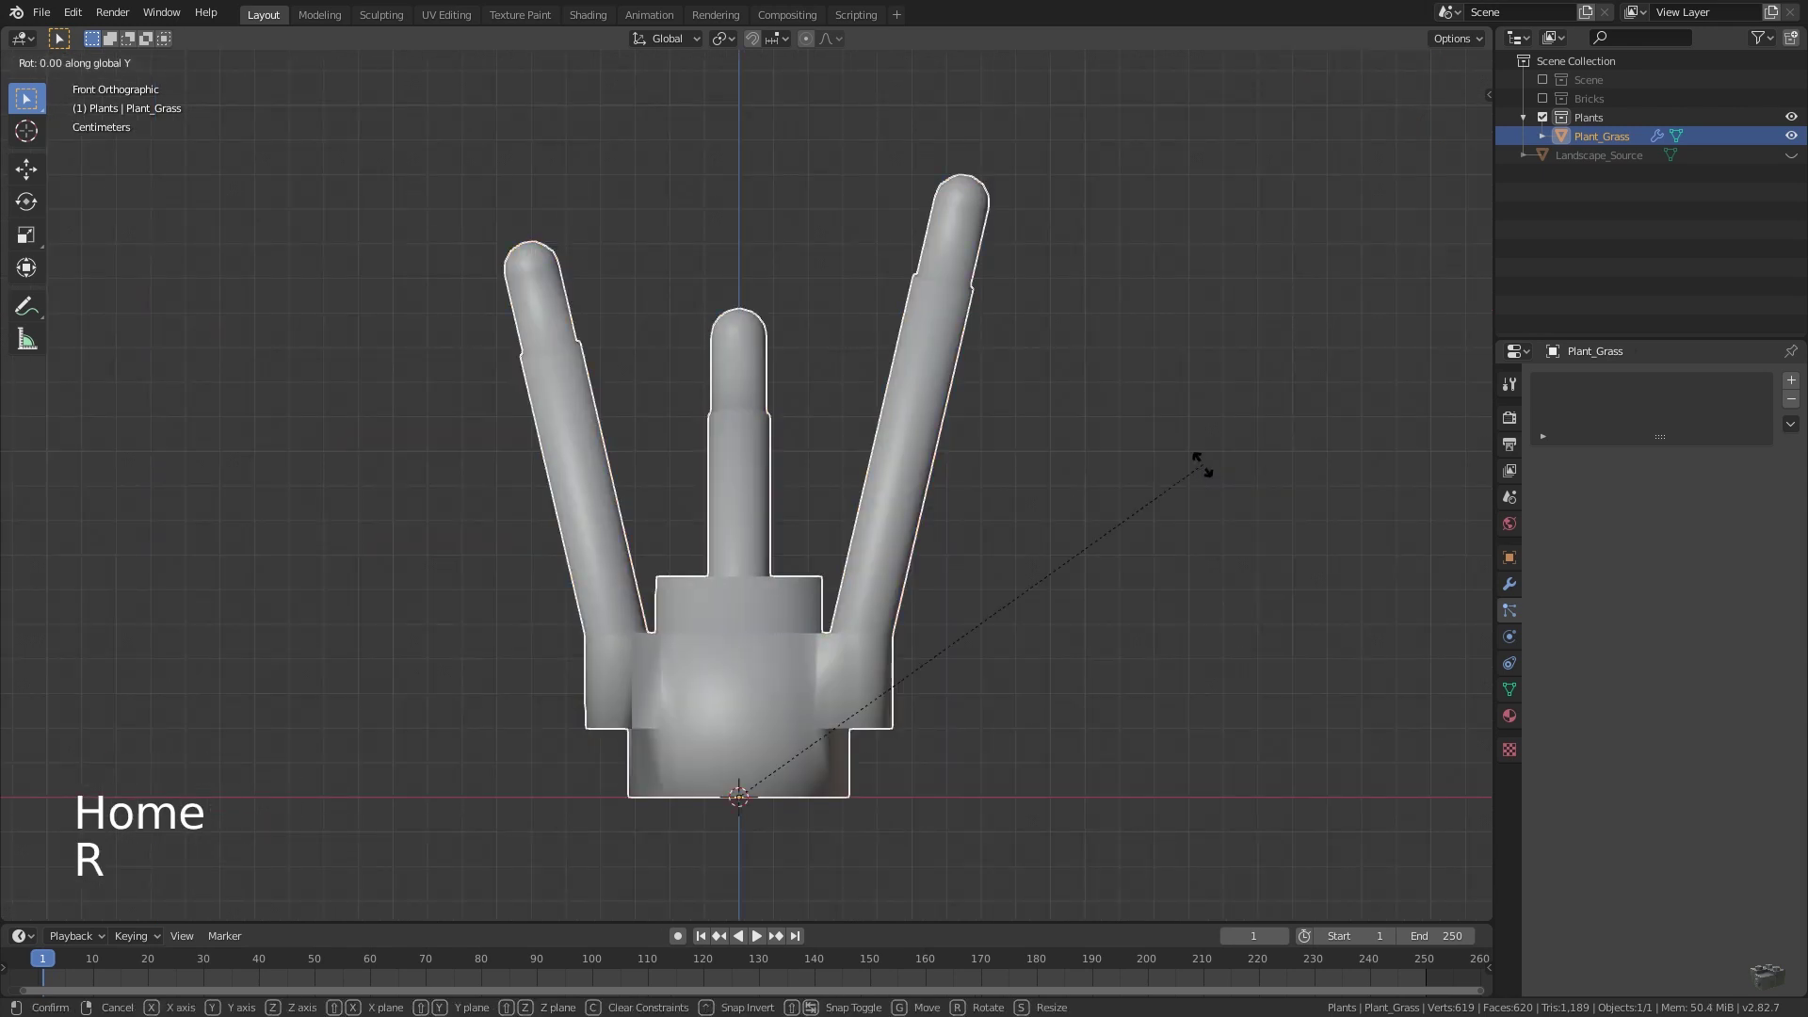
{"action": "type", "text": "90"}
{"action": "key", "text": "Return"}
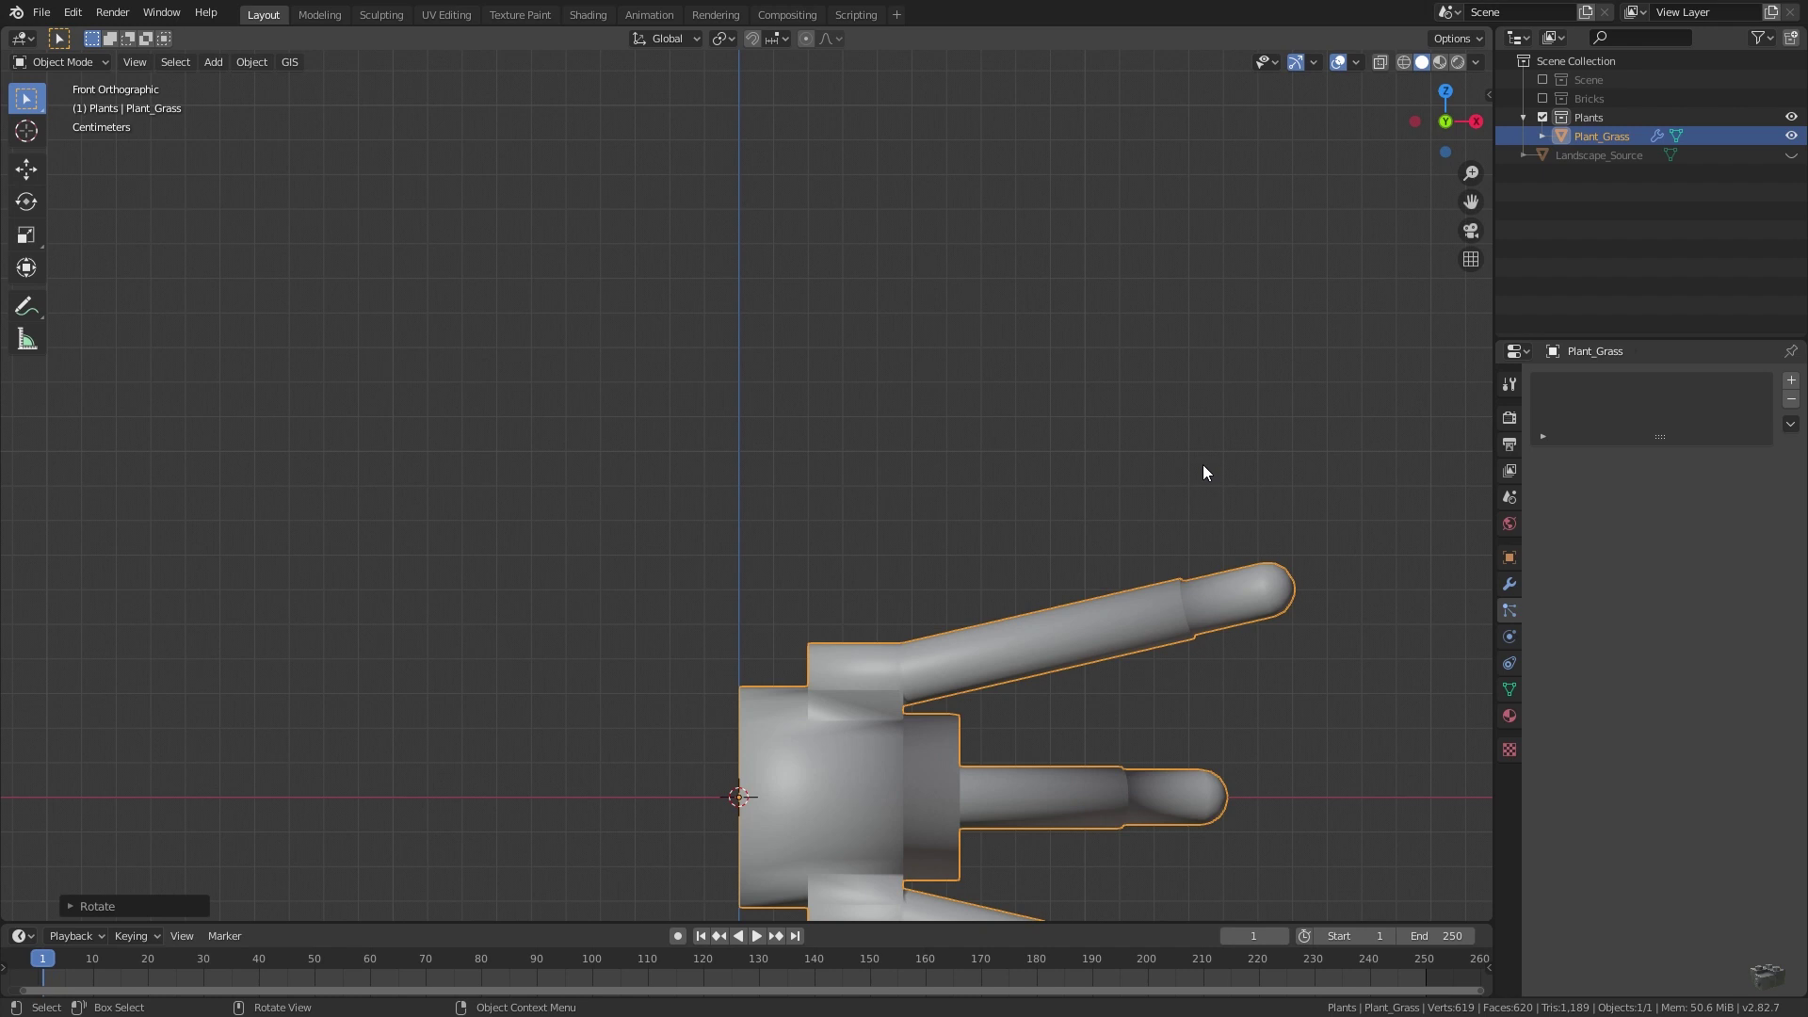
Restore the Scene collection, view through the camera and select the Particle_Grass system
{"action": "left_click", "coordinate": [1543, 79]}
{"action": "key", "text": "KP_0"}
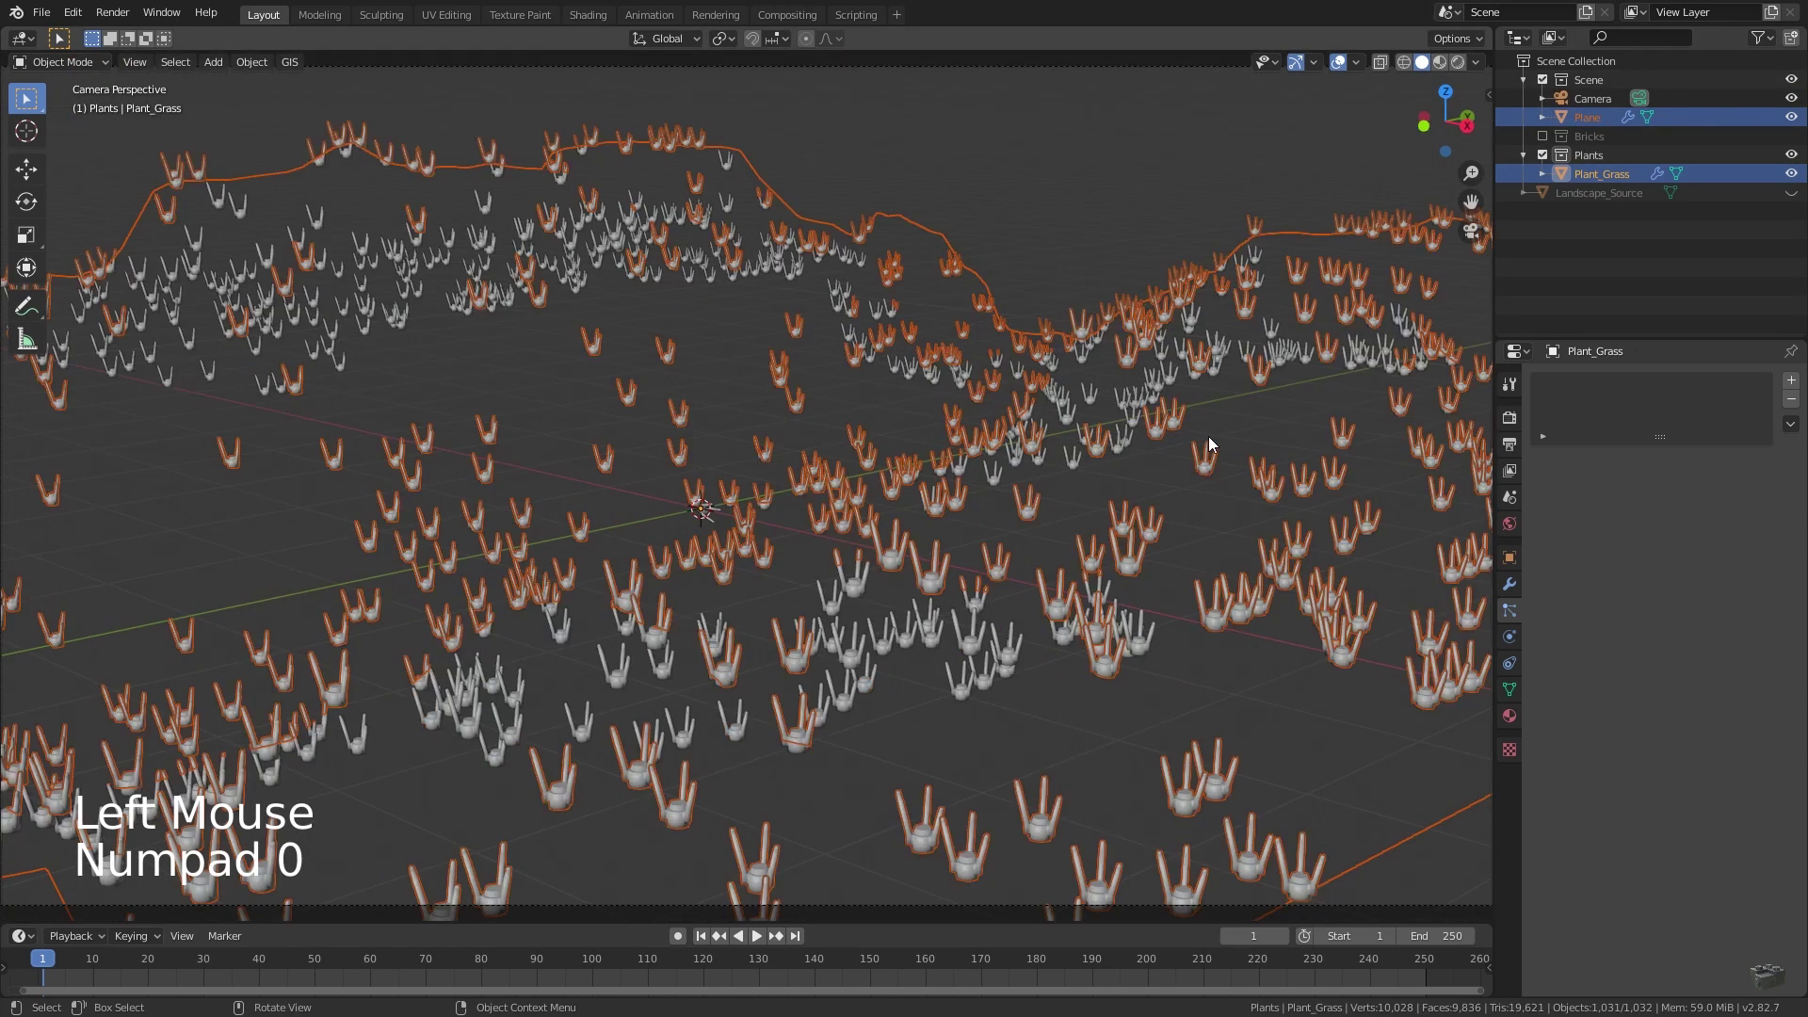
{"action": "left_click", "coordinate": [1324, 552]}
{"action": "left_click", "coordinate": [1592, 404]}
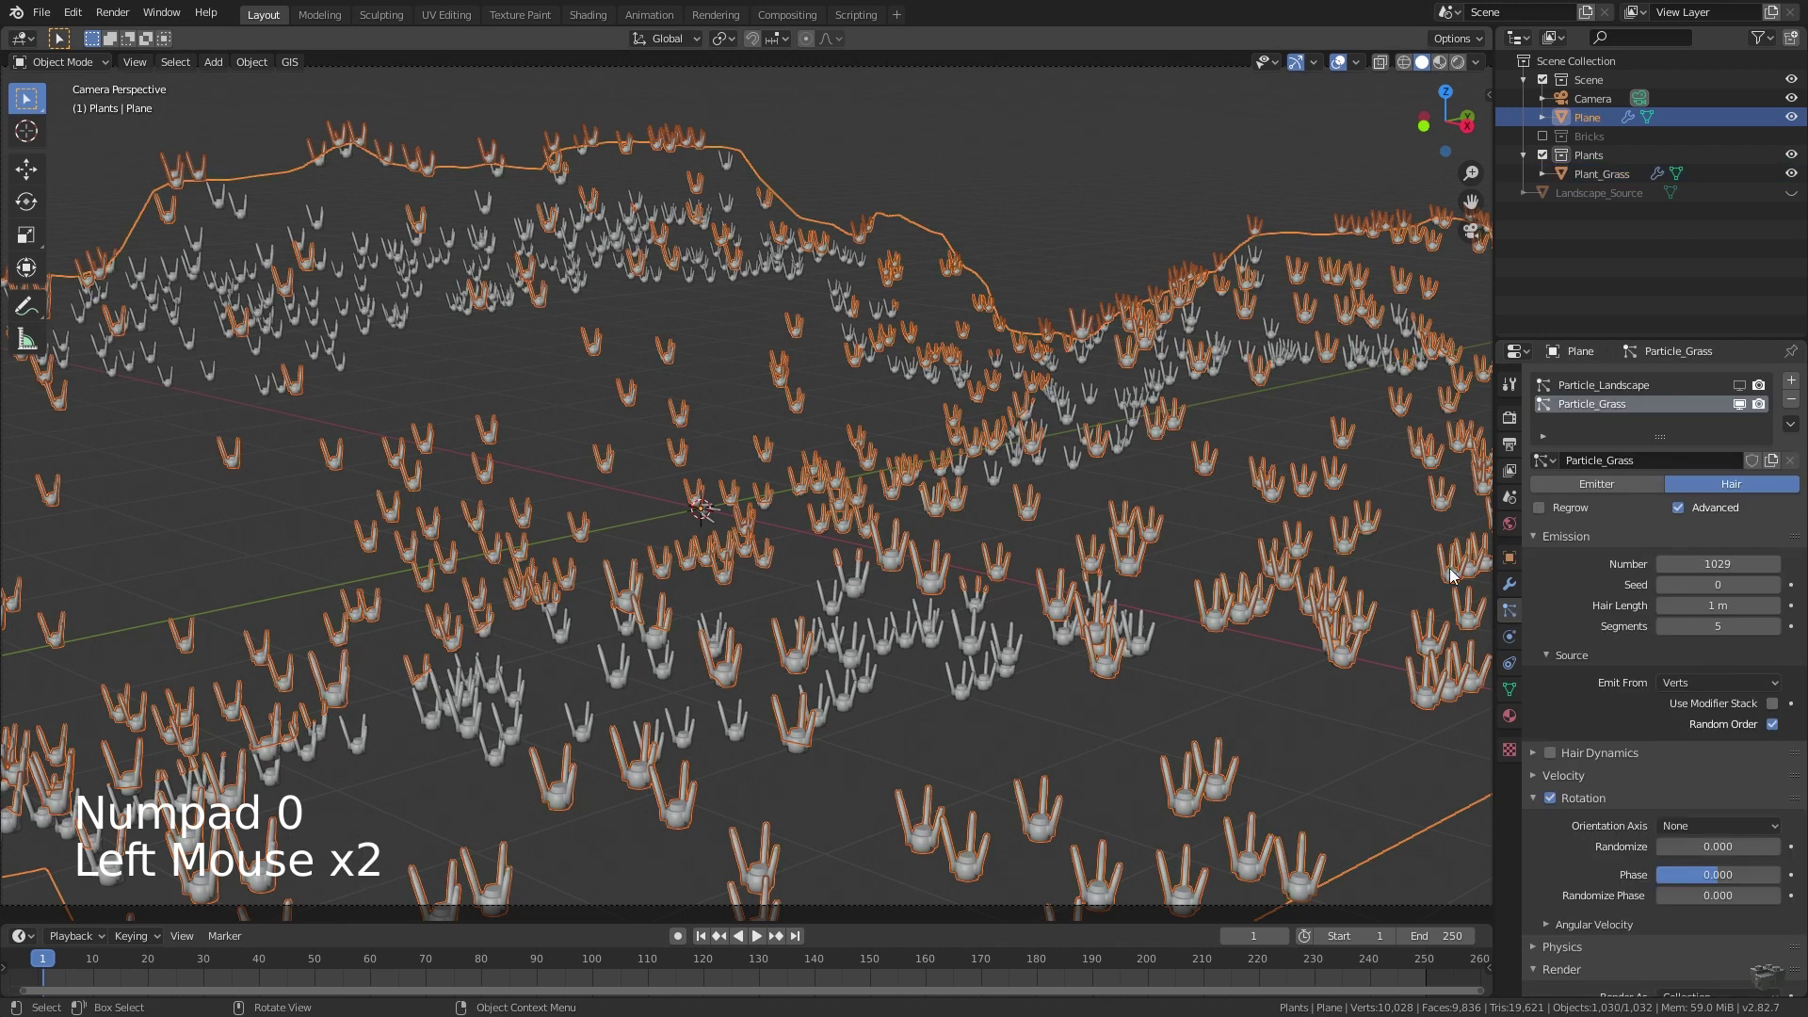
Set particle orientation to Global Z and enable Object Rotation for the grass instances
{"action": "scroll", "coordinate": [1623, 586], "scroll_direction": "down", "scroll_amount": 7}
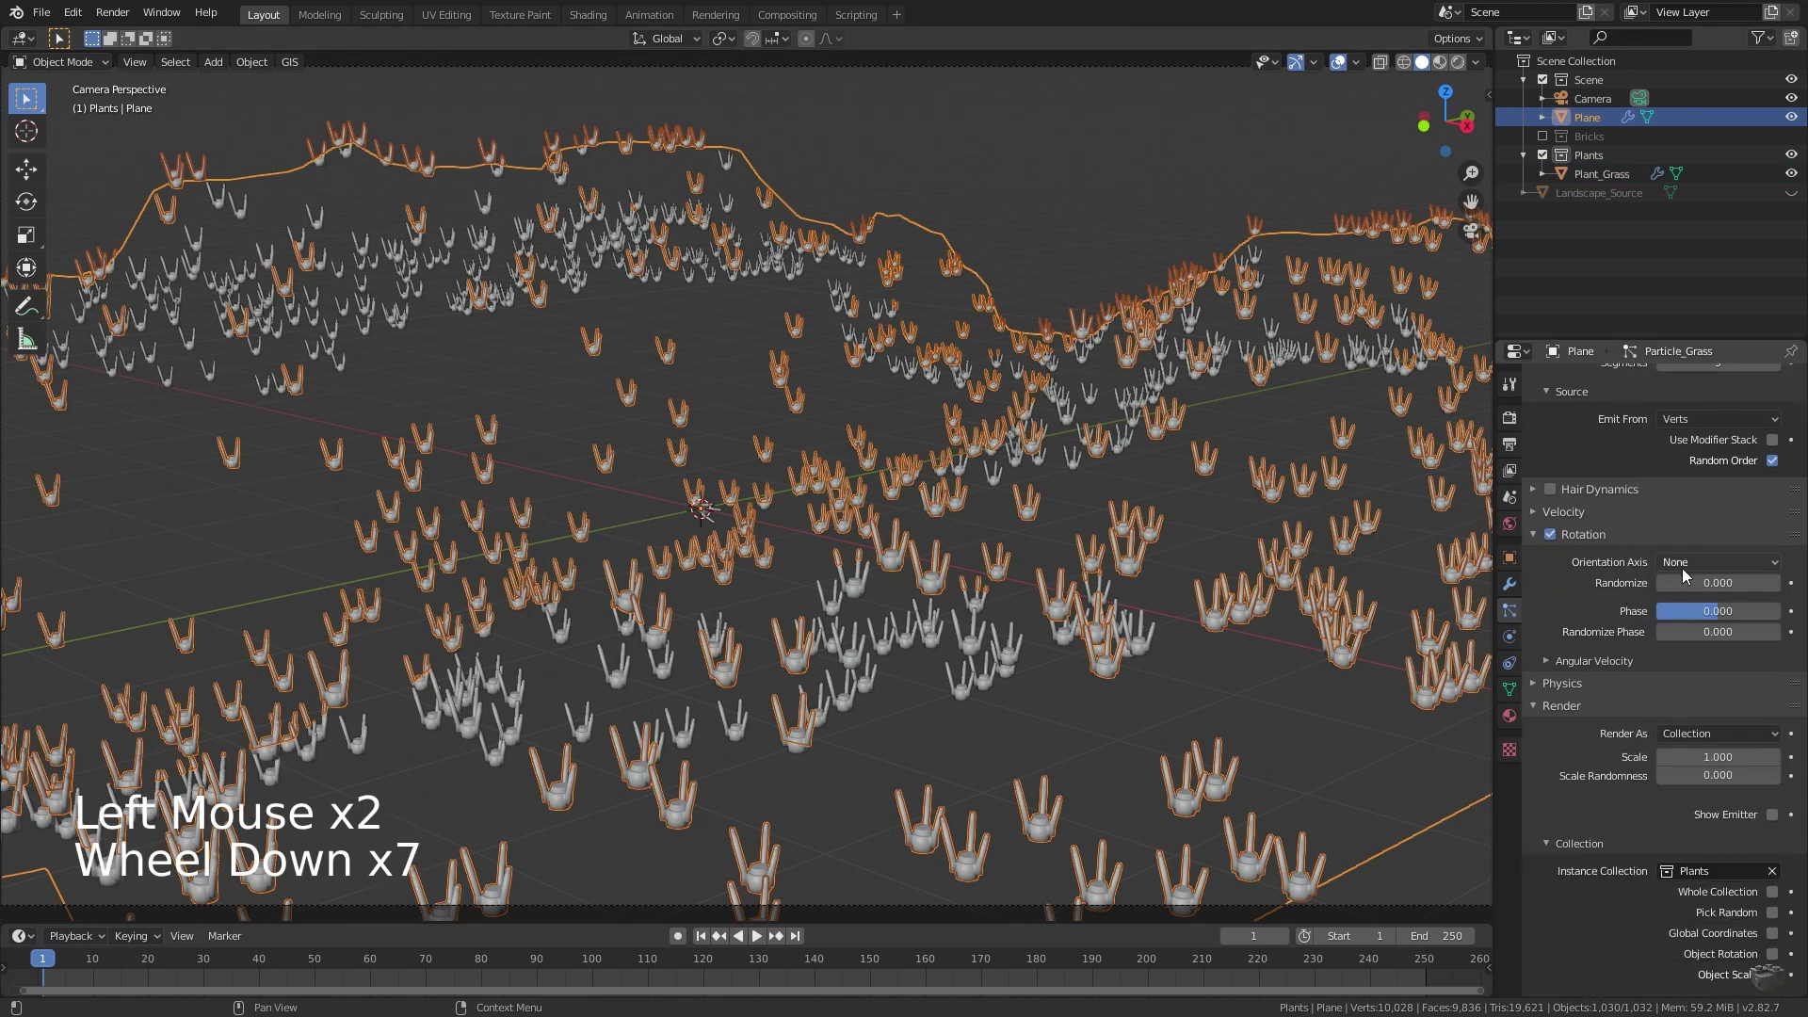
{"action": "left_click", "coordinate": [1694, 562]}
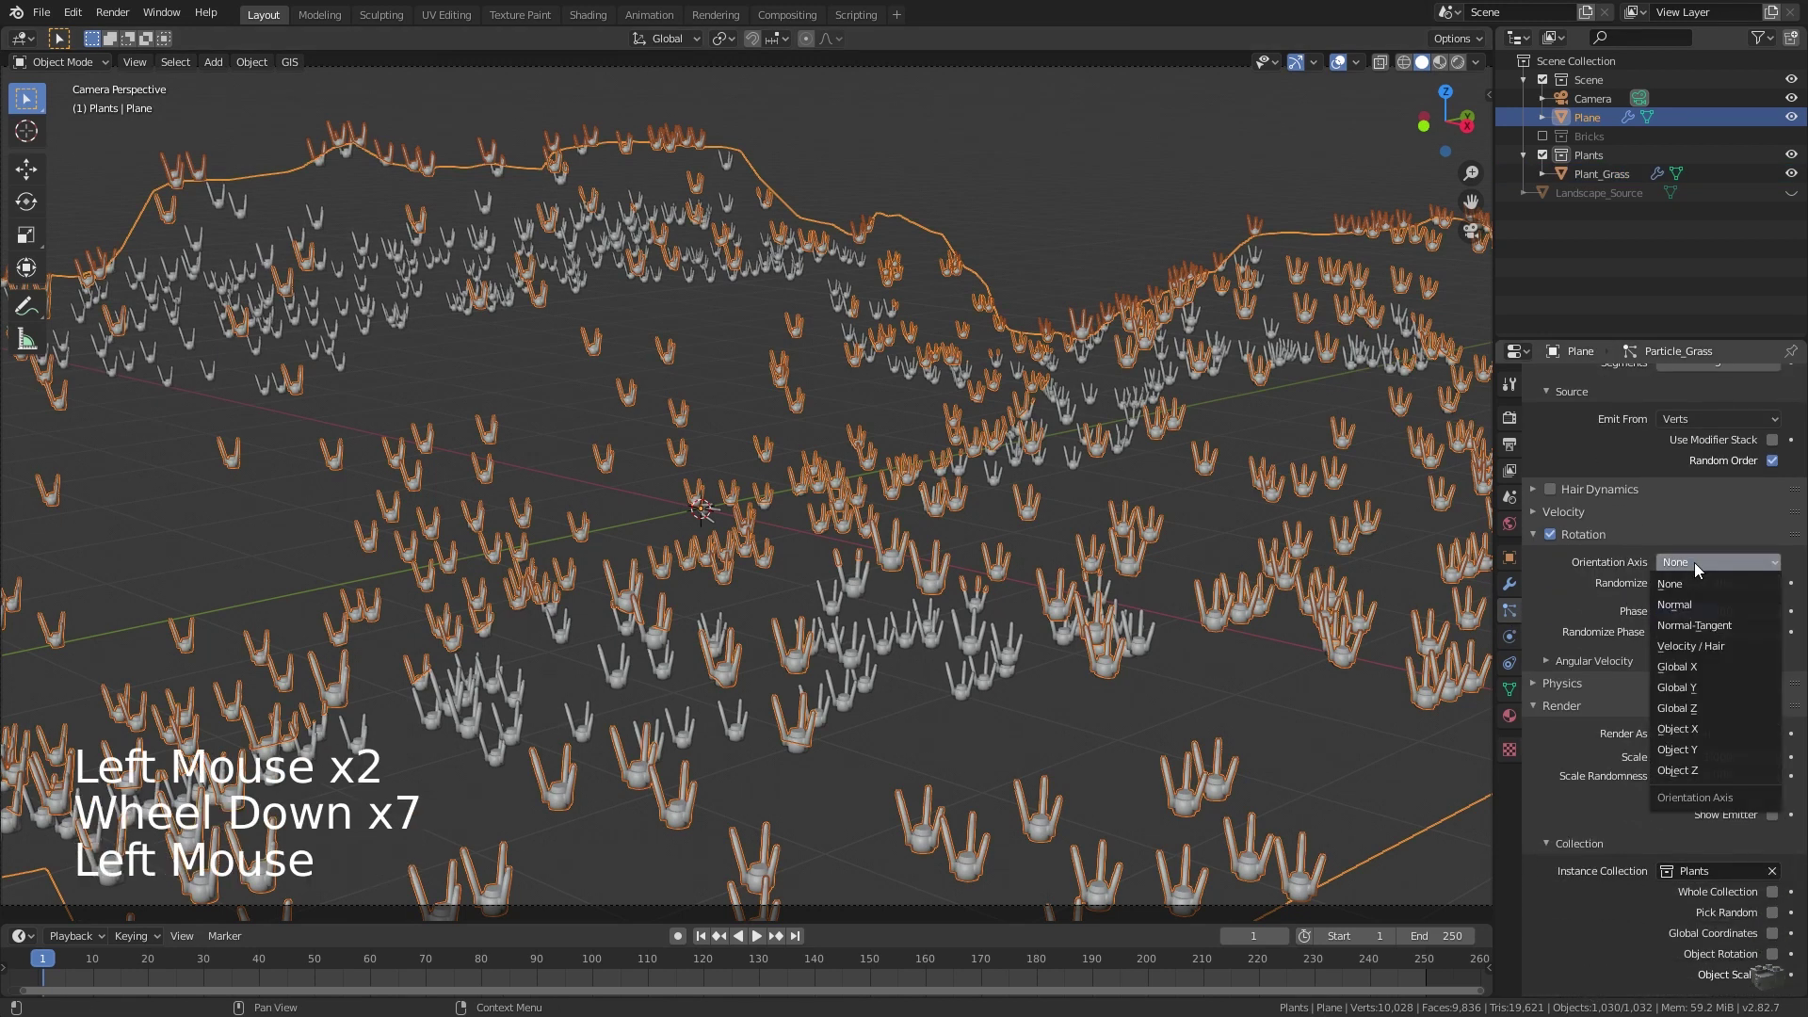
{"action": "left_click", "coordinate": [1703, 714]}
{"action": "scroll", "coordinate": [1703, 714], "scroll_direction": "down", "scroll_amount": 6}
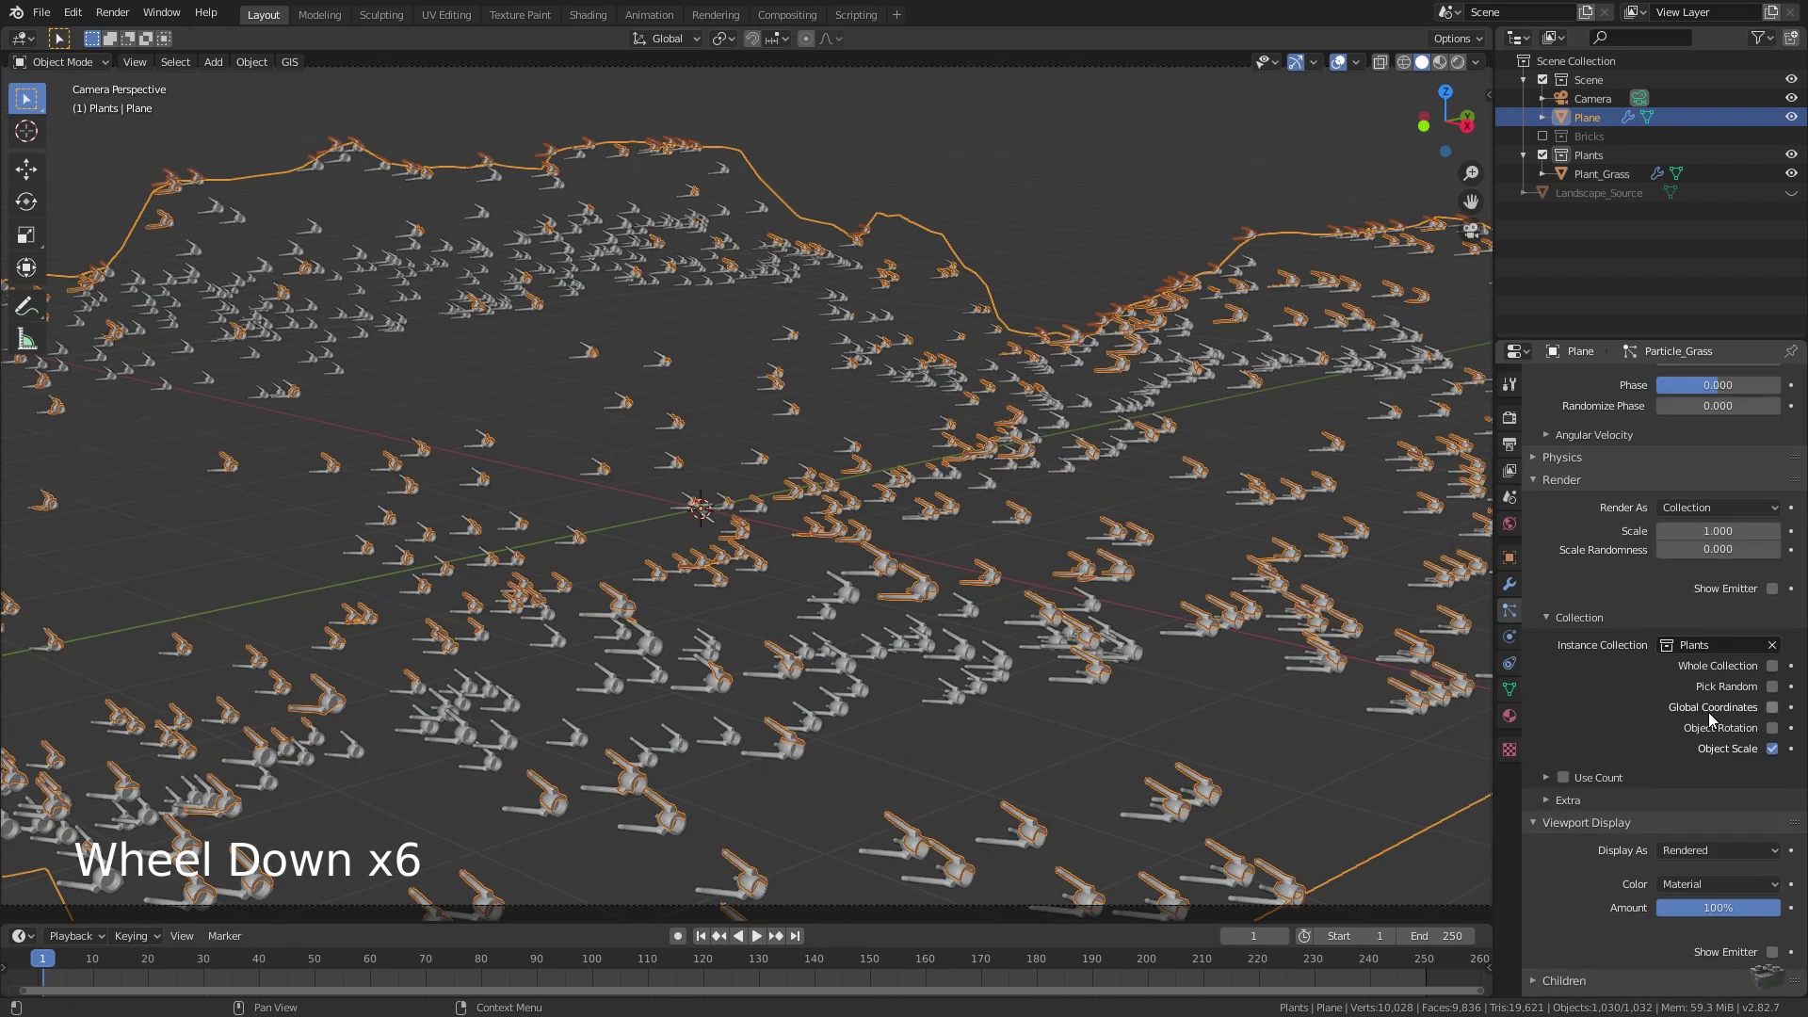
{"action": "left_click", "coordinate": [1772, 728]}
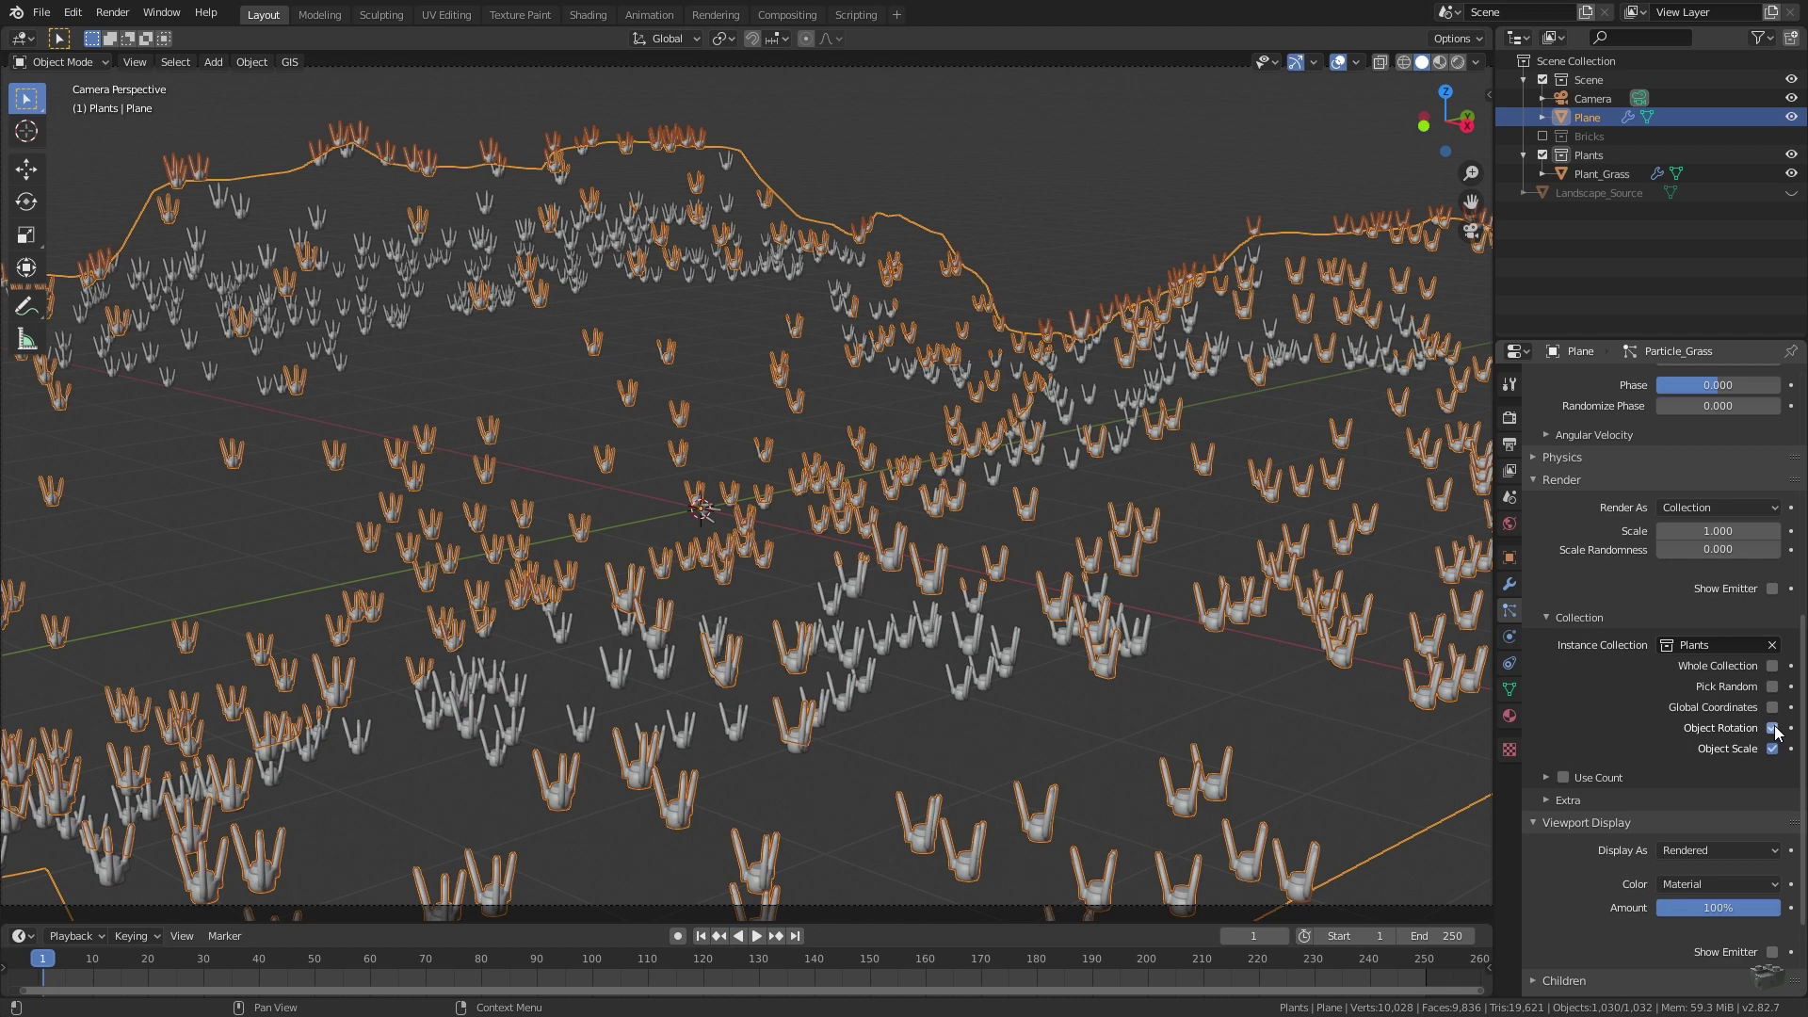
{"action": "scroll", "coordinate": [1777, 732], "scroll_direction": "down", "scroll_amount": 1}
Raise the grass Randomize Phase to 2.000 and view the landscape in Top Orthographic
{"action": "left_click", "coordinate": [1722, 389]}
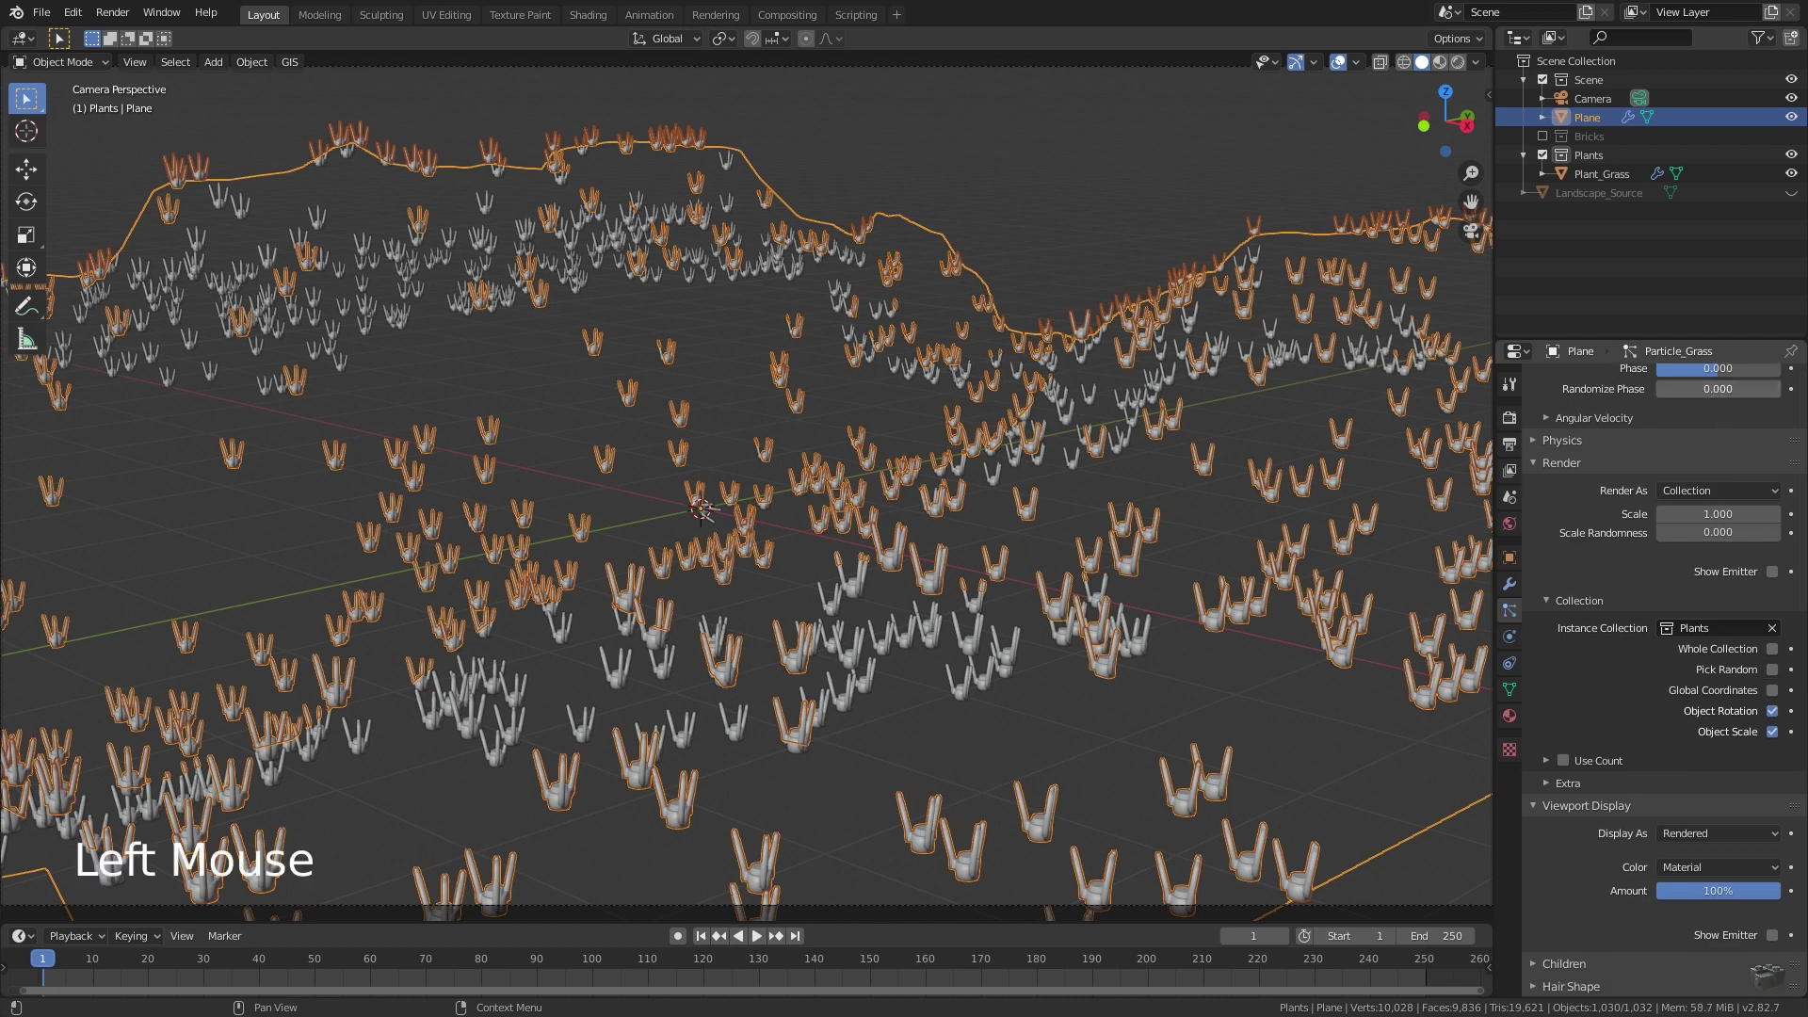
{"action": "left_click_drag", "start_coordinate": [1722, 389], "coordinate": [1754, 389]}
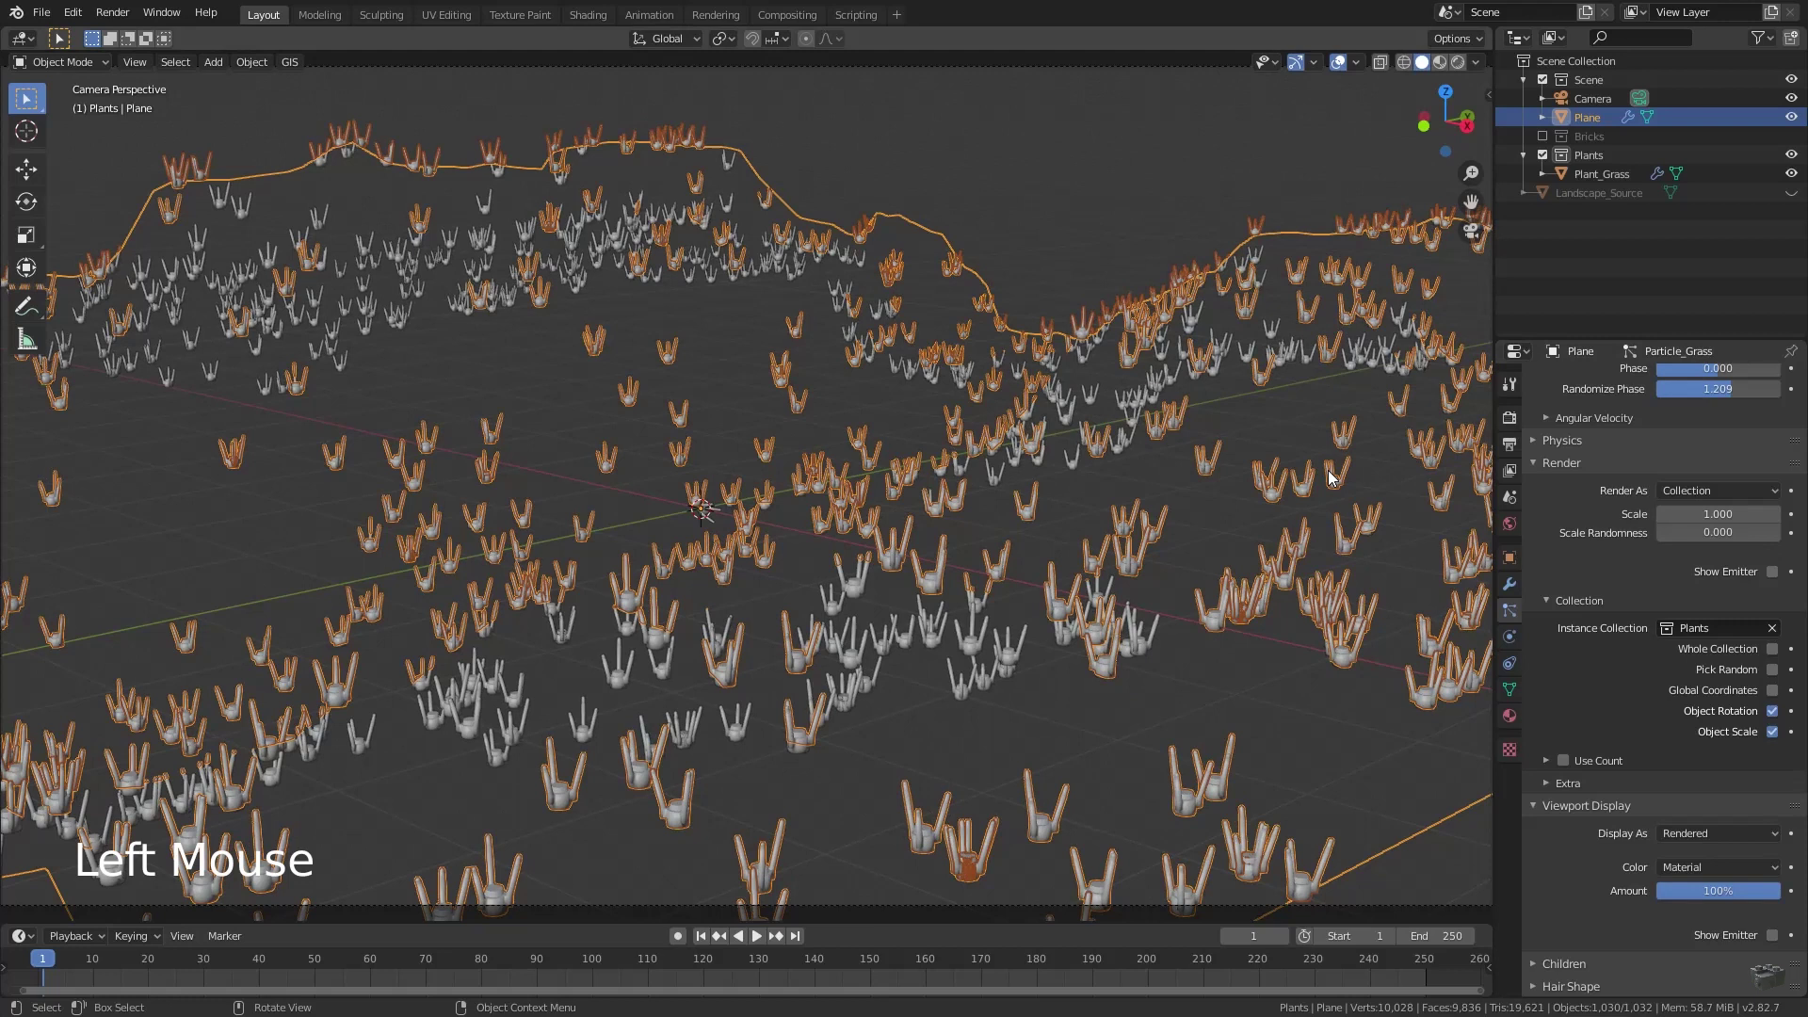
{"action": "key", "text": "KP_8"}
{"action": "key", "text": "KP_7"}
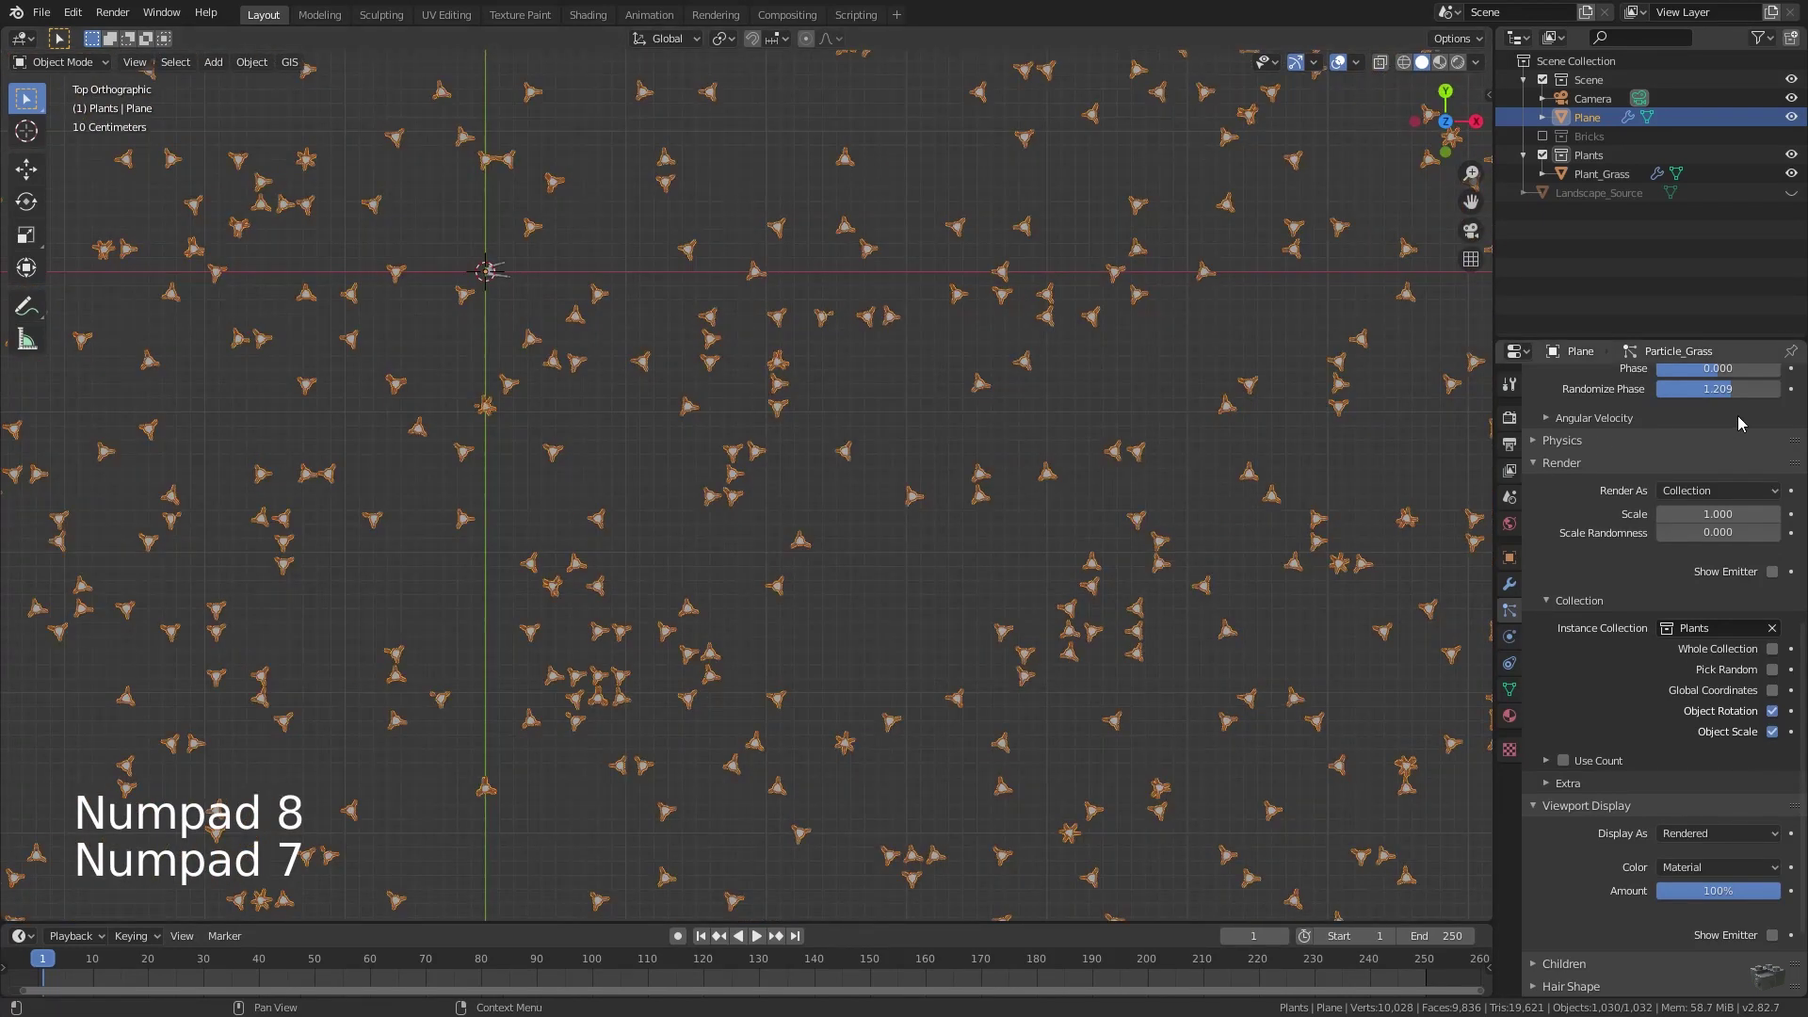
{"action": "left_click_drag", "start_coordinate": [1710, 394], "coordinate": [1785, 395]}
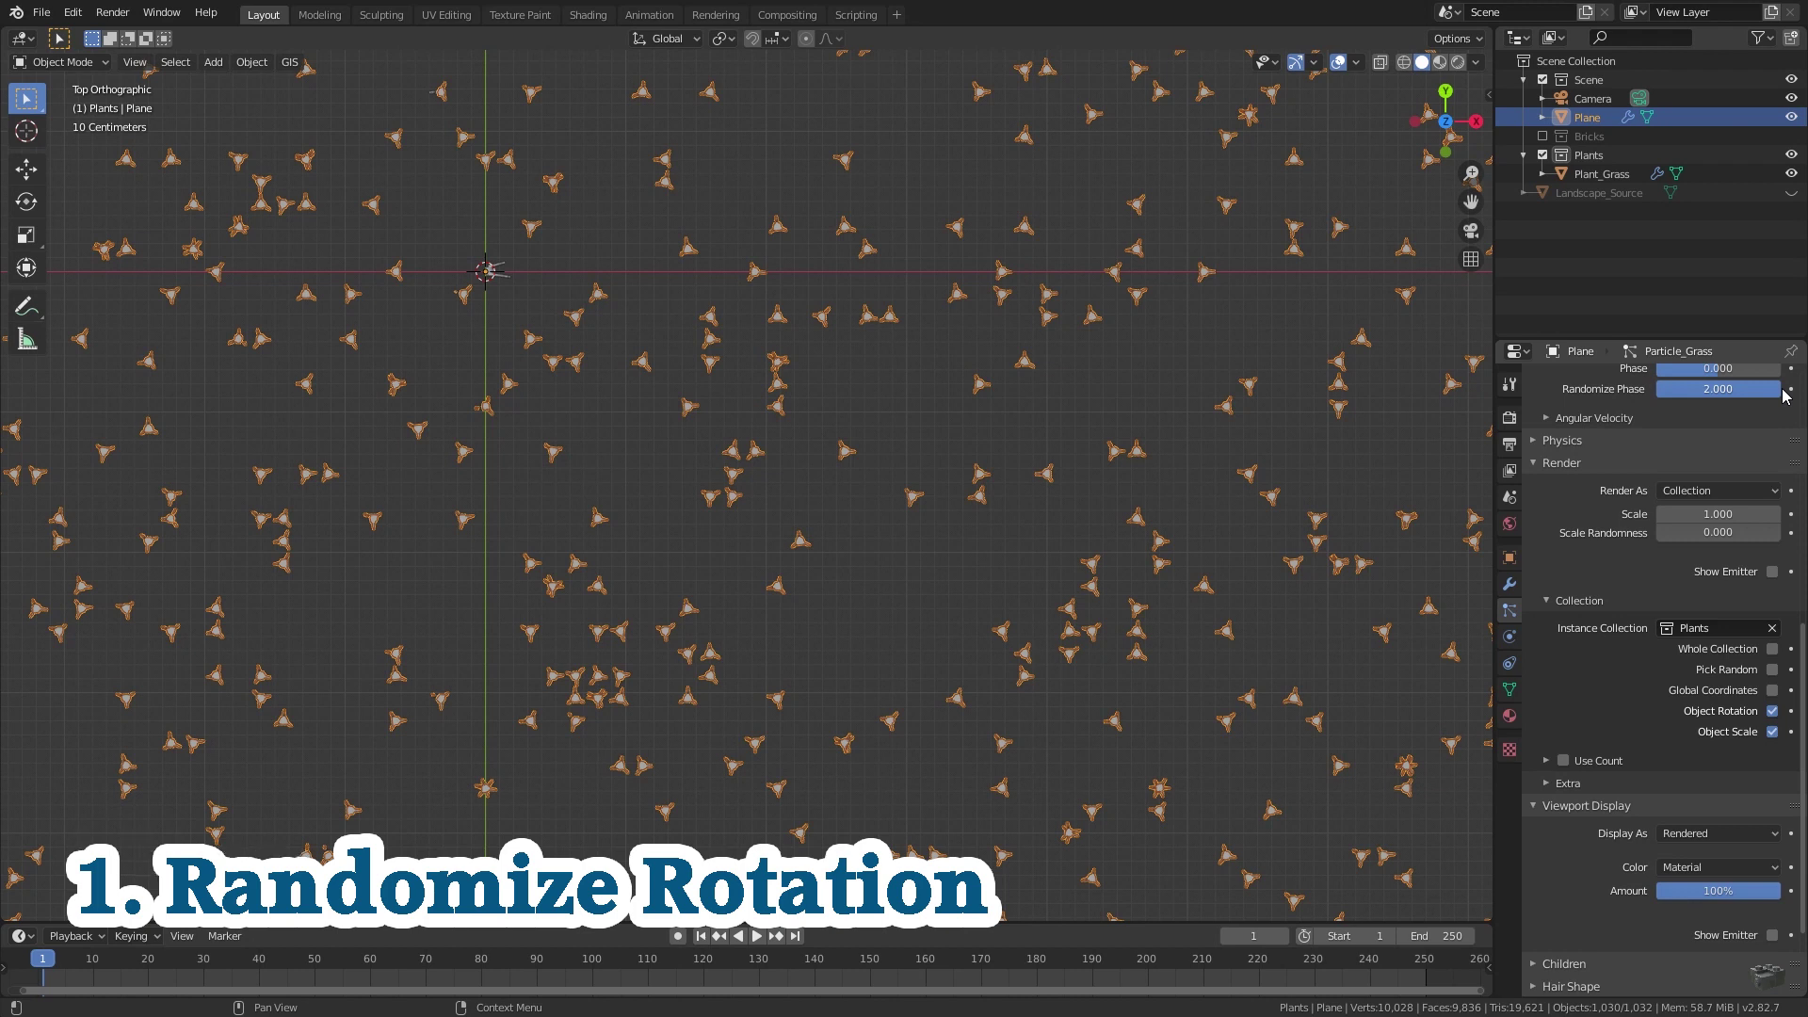
Hide the Scene collection, then duplicate Plant_Grass and move the copy straight up above the original
{"action": "left_click", "coordinate": [1543, 80]}
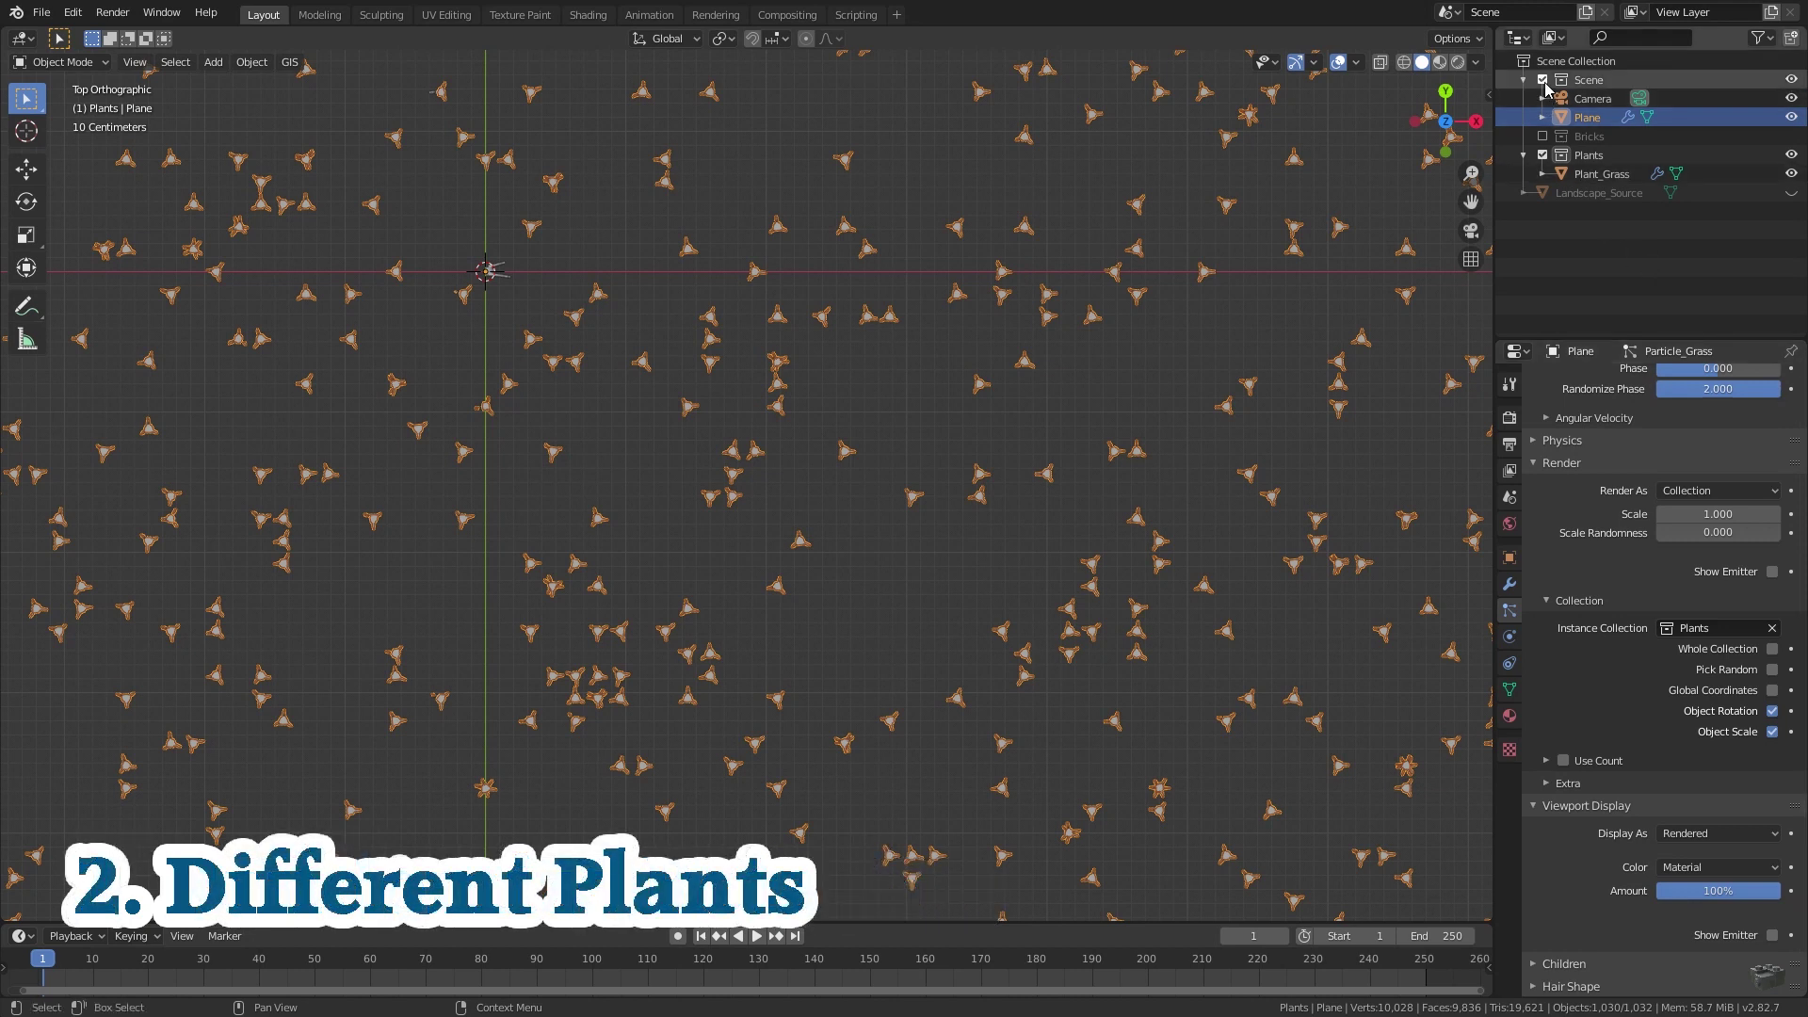
{"action": "left_click", "coordinate": [1565, 138]}
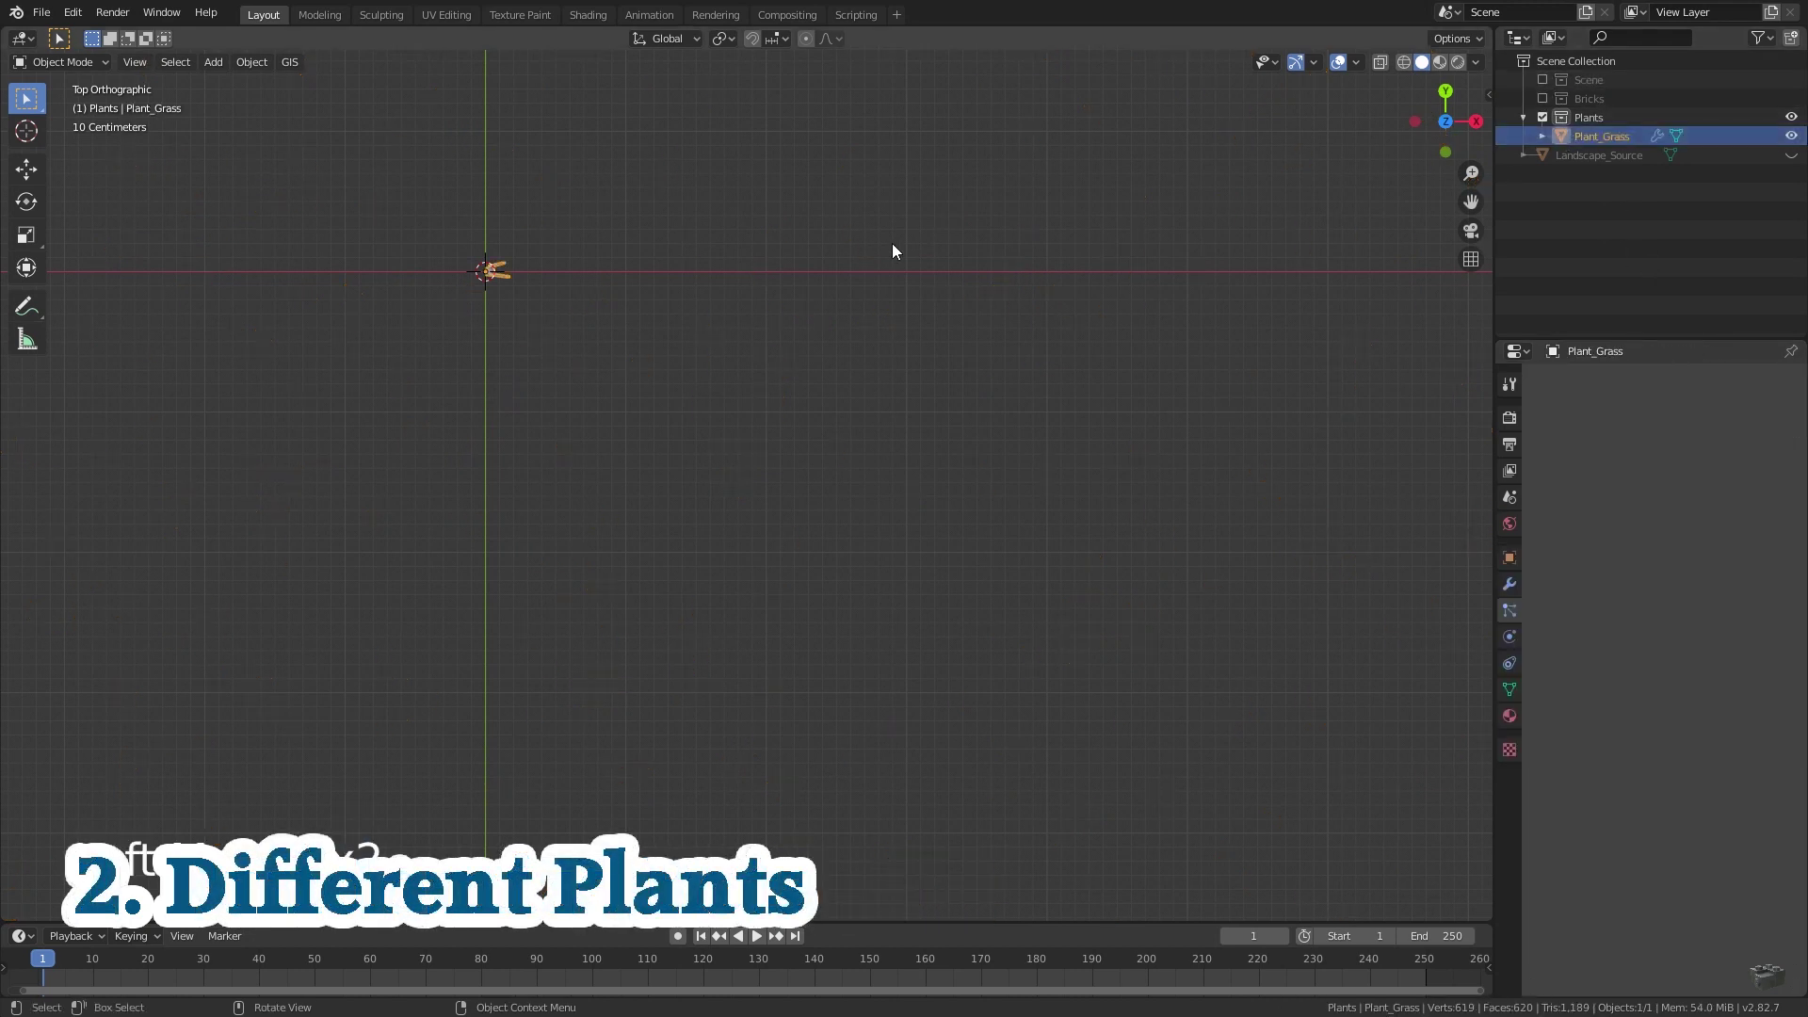
{"action": "key", "text": "Home"}
{"action": "key", "text": "KP_1"}
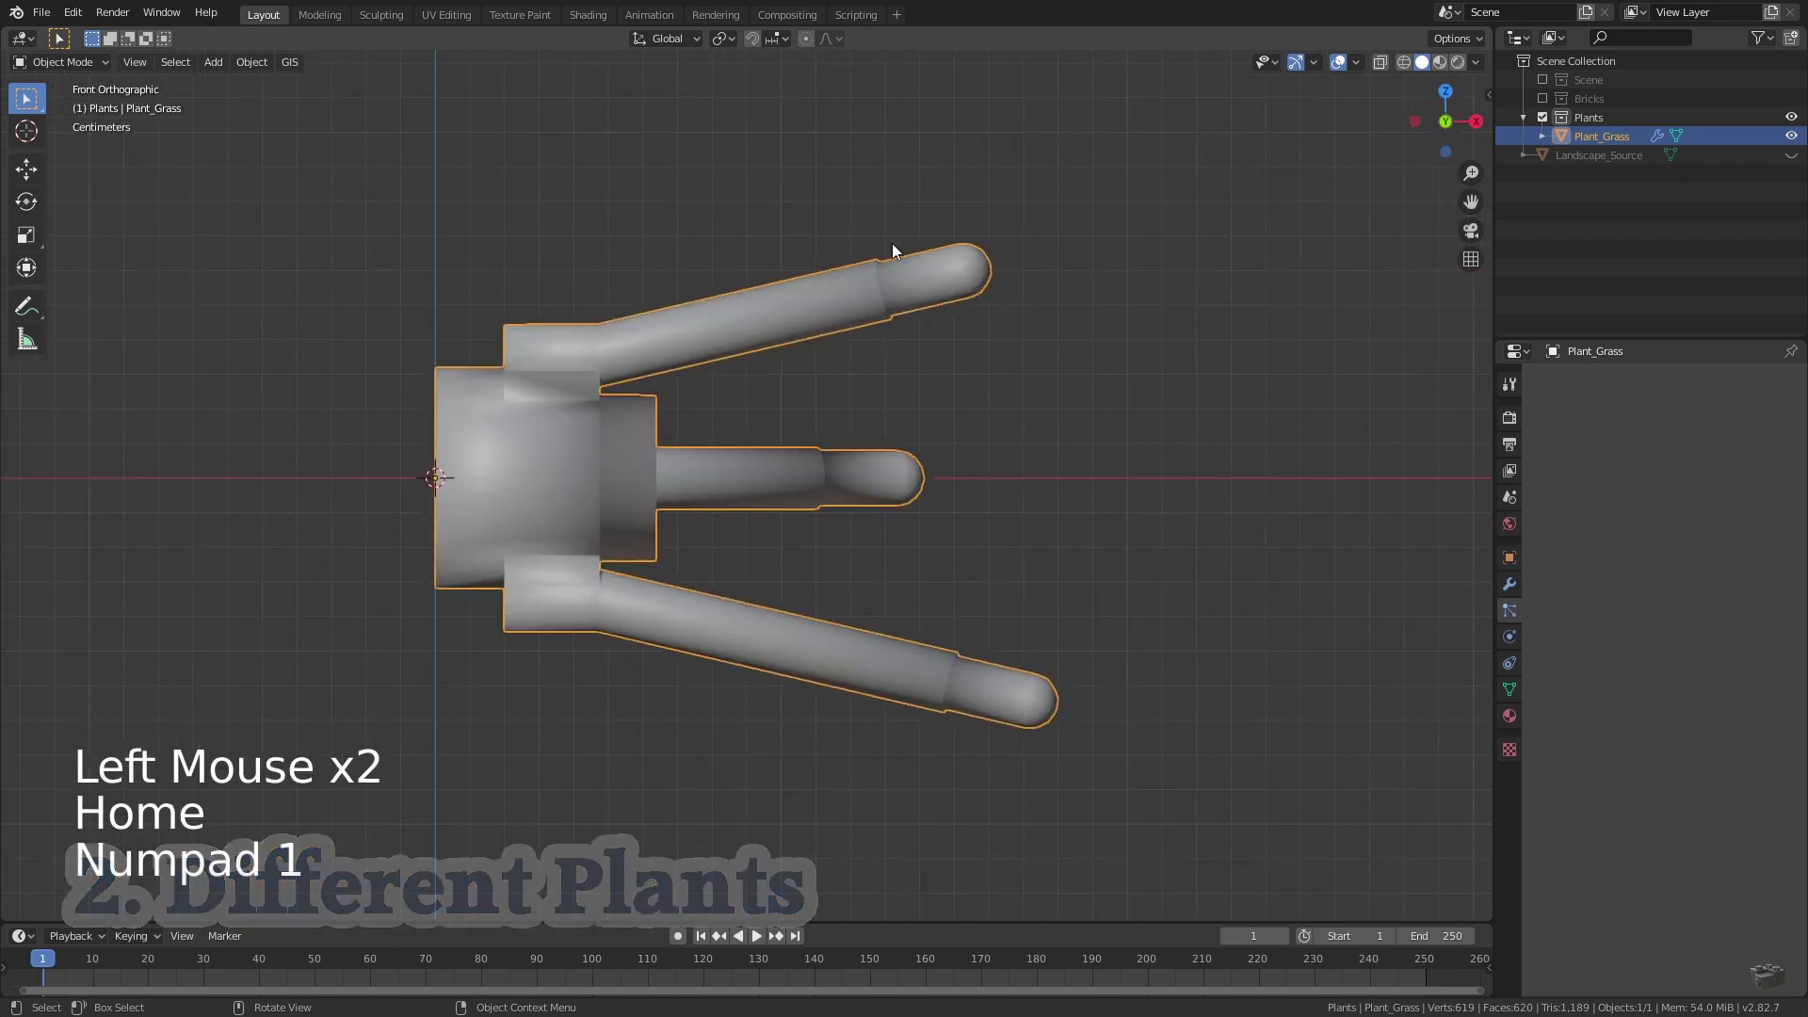
{"action": "left_click", "coordinate": [580, 462]}
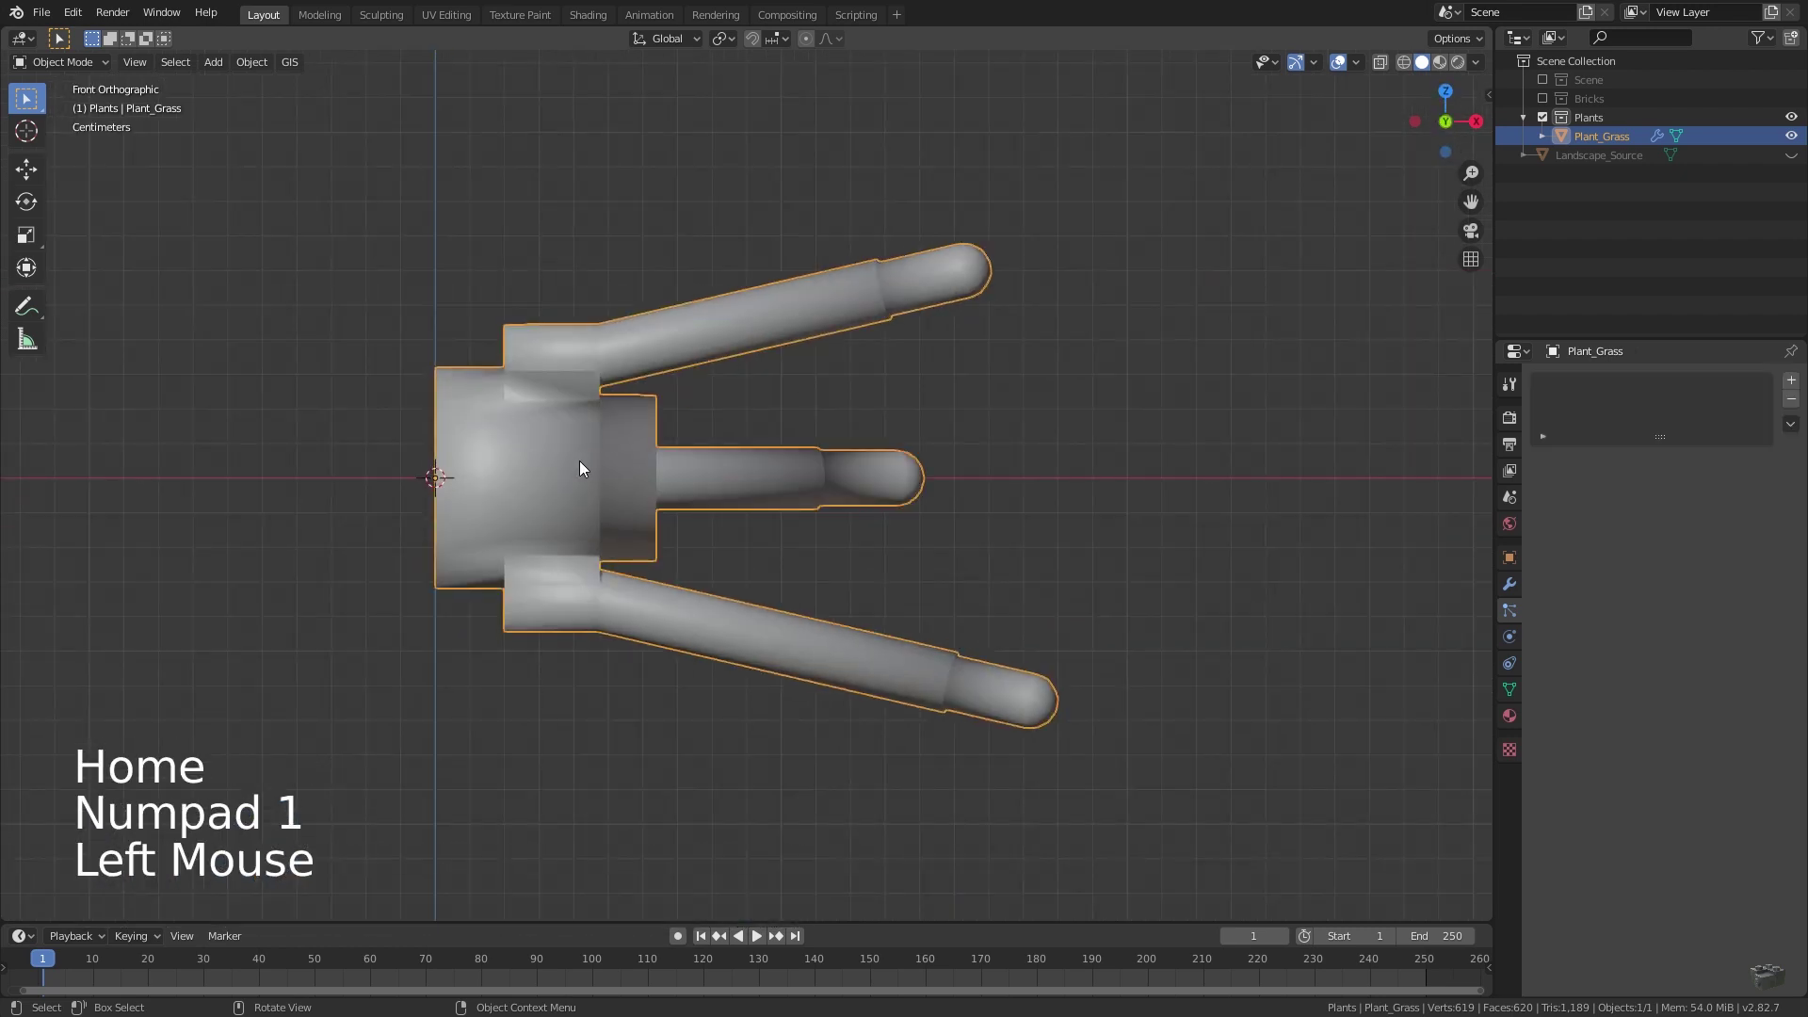
{"action": "key", "text": "shift+d"}
{"action": "key", "text": "z"}
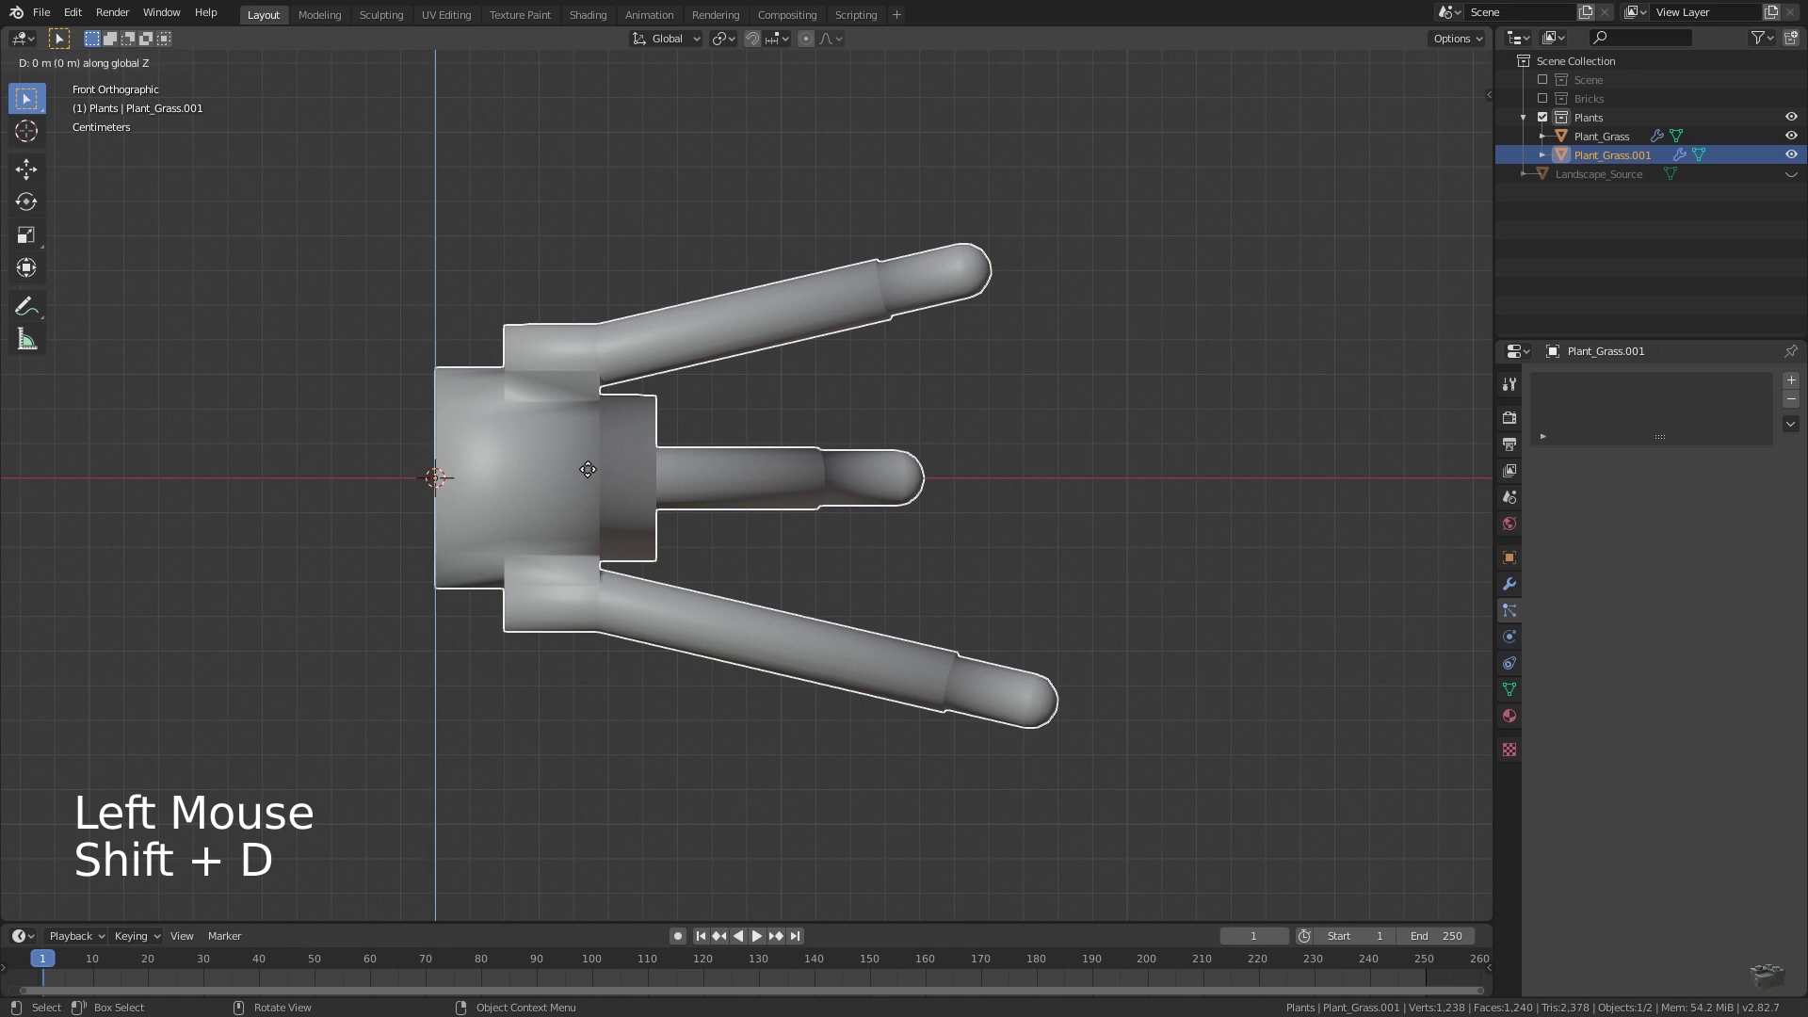
{"action": "left_click", "coordinate": [751, 688]}
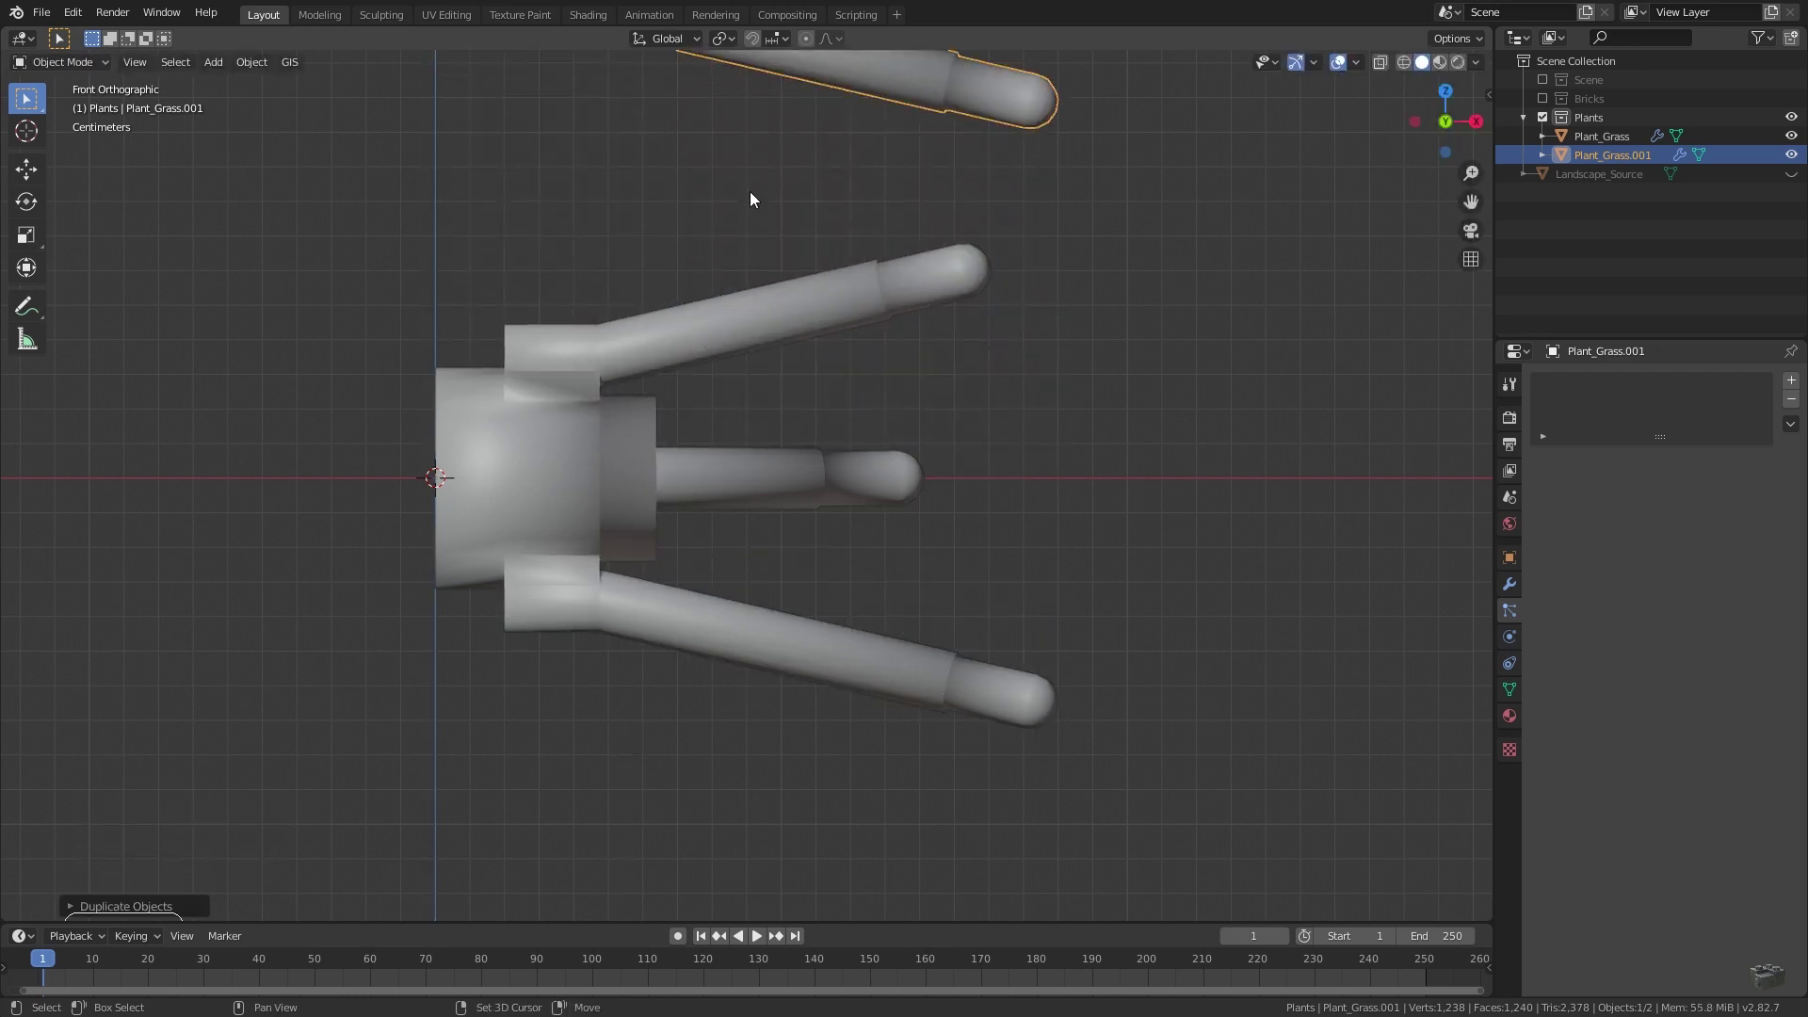
{"action": "middle_click_drag", "start_coordinate": [750, 190], "coordinate": [777, 665], "text": "shift"}
Isolate the copied plant and duplicate all its blades in Edit Mode with X-ray on
{"action": "key", "text": "KP_Divide"}
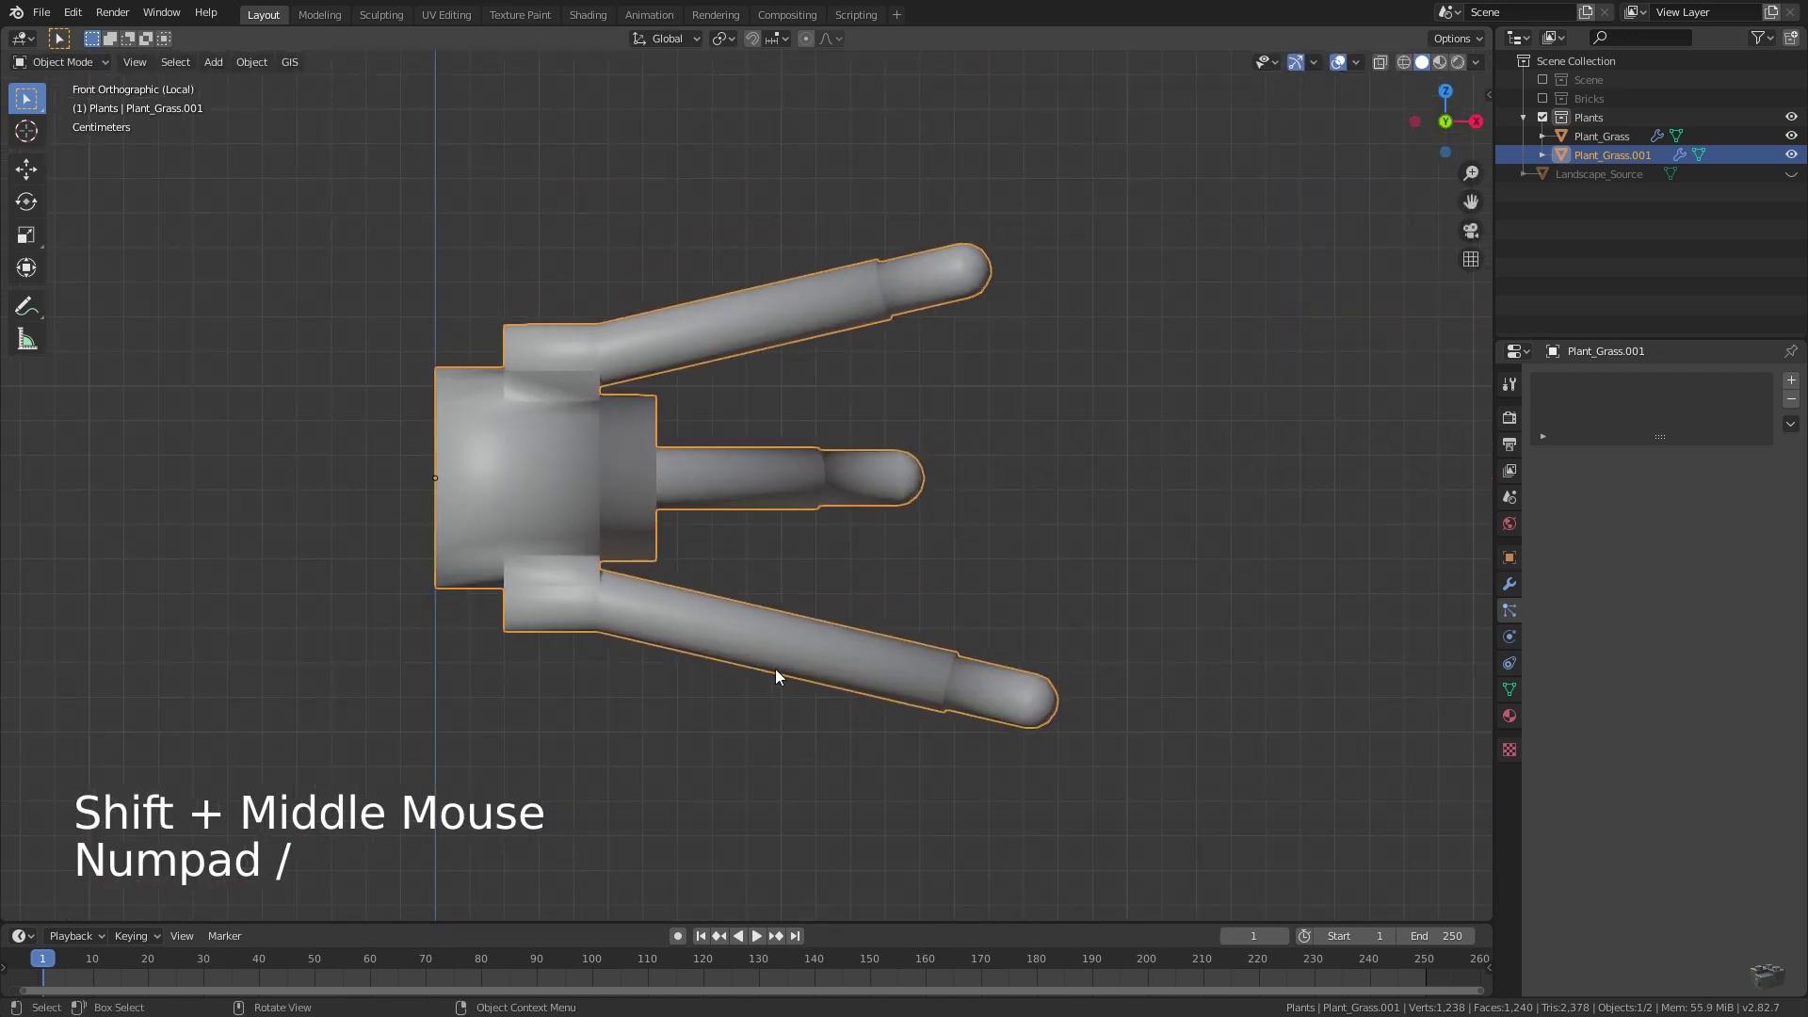
{"action": "key", "text": "Tab"}
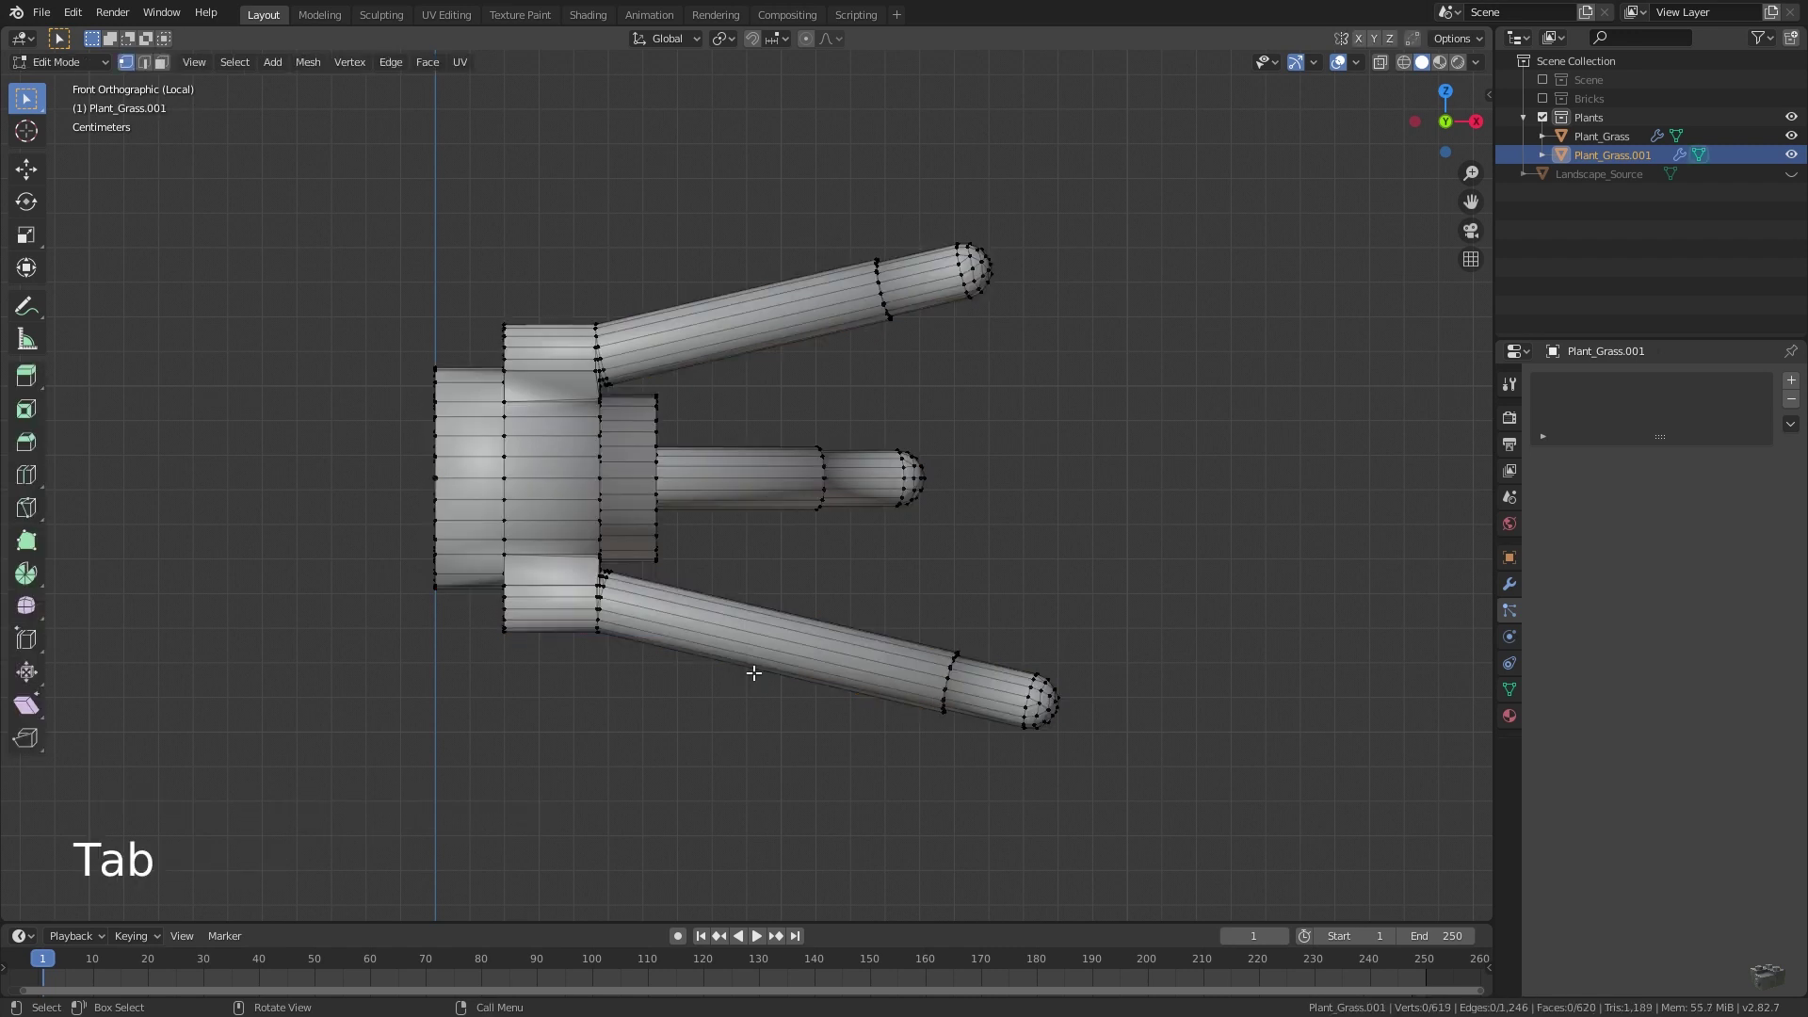
{"action": "key", "text": "a"}
{"action": "left_click", "coordinate": [1381, 62]}
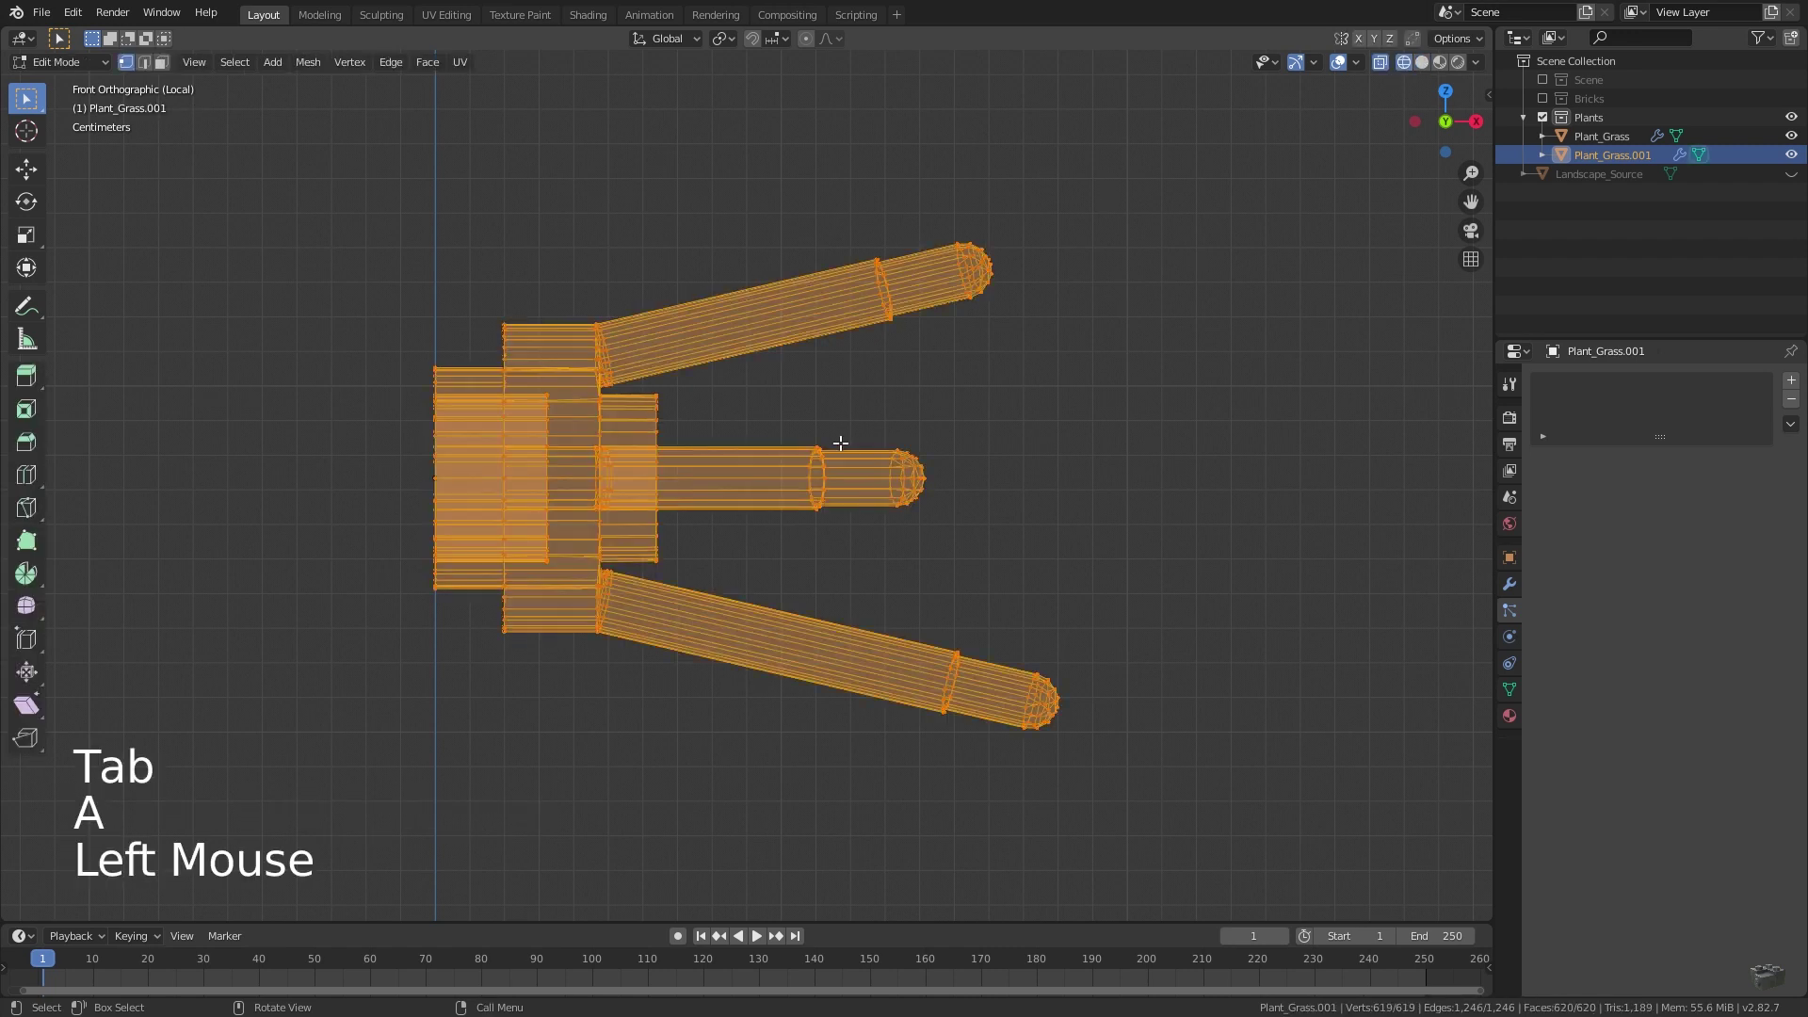
{"action": "key", "text": "shift+d"}
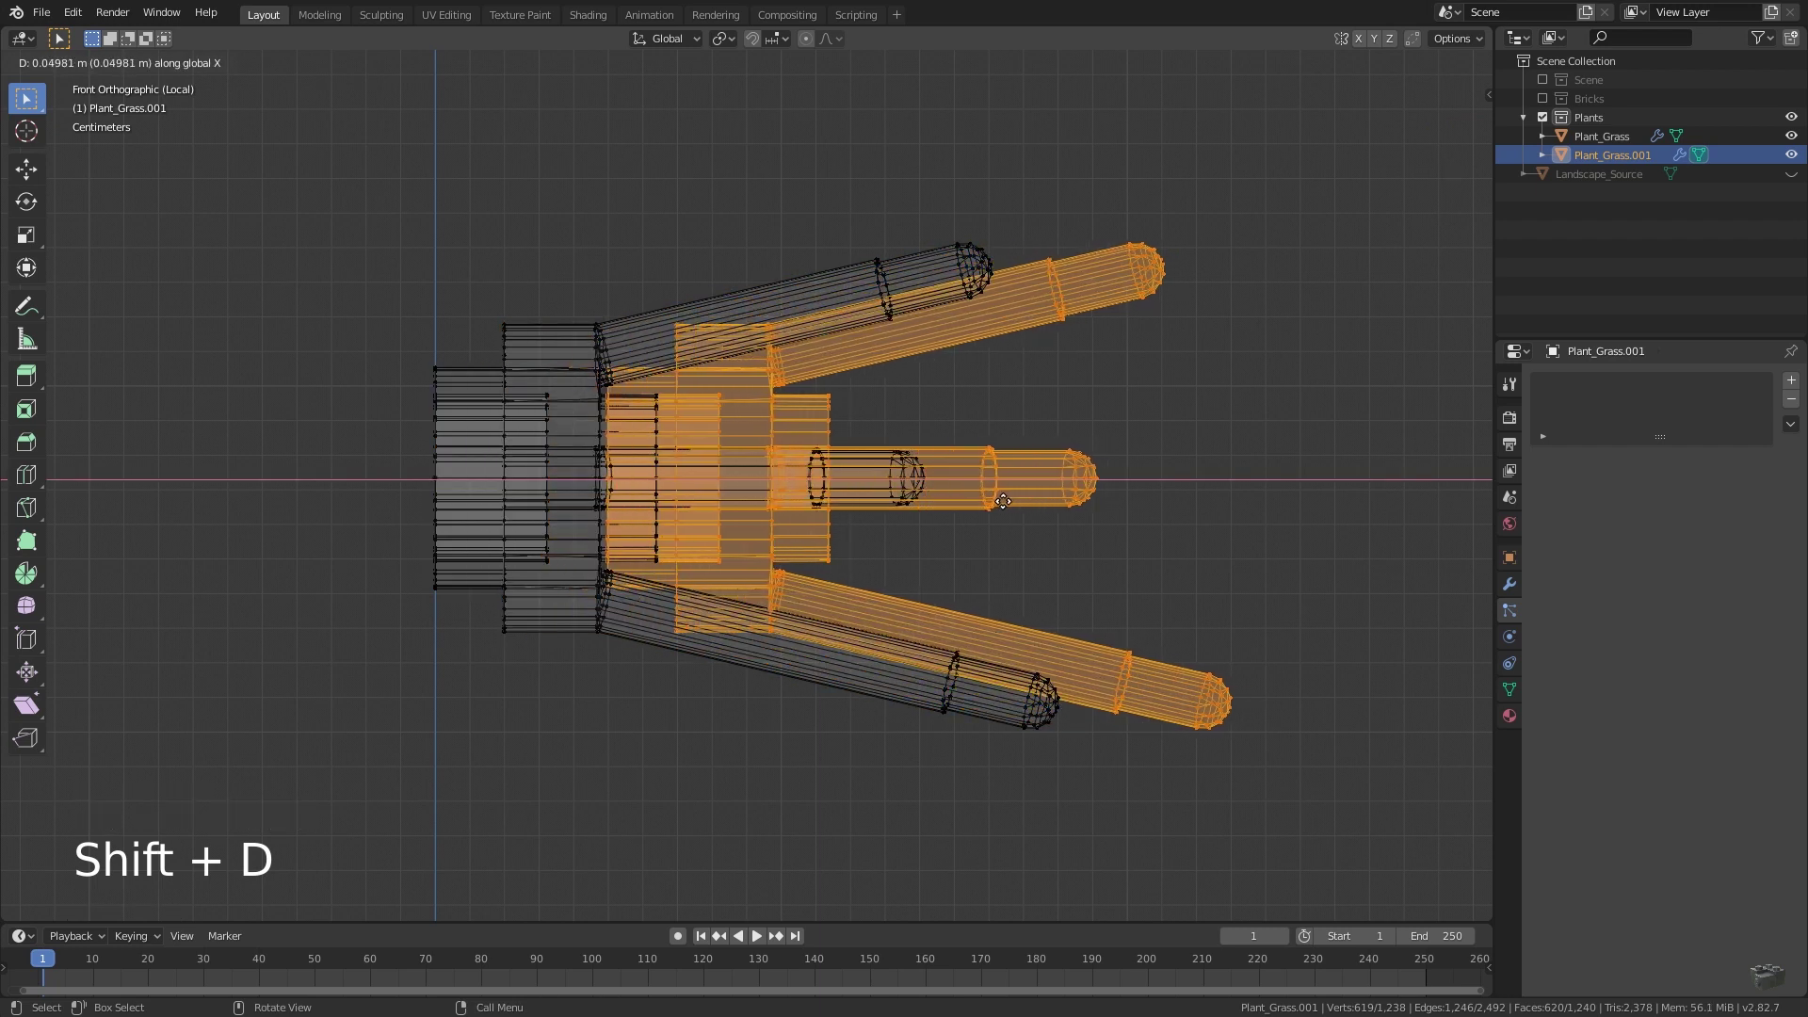
{"action": "left_click", "coordinate": [997, 500]}
Rotate the duplicated blades in side view and shift them slightly, forming a six-blade clump
{"action": "key", "text": "KP_3"}
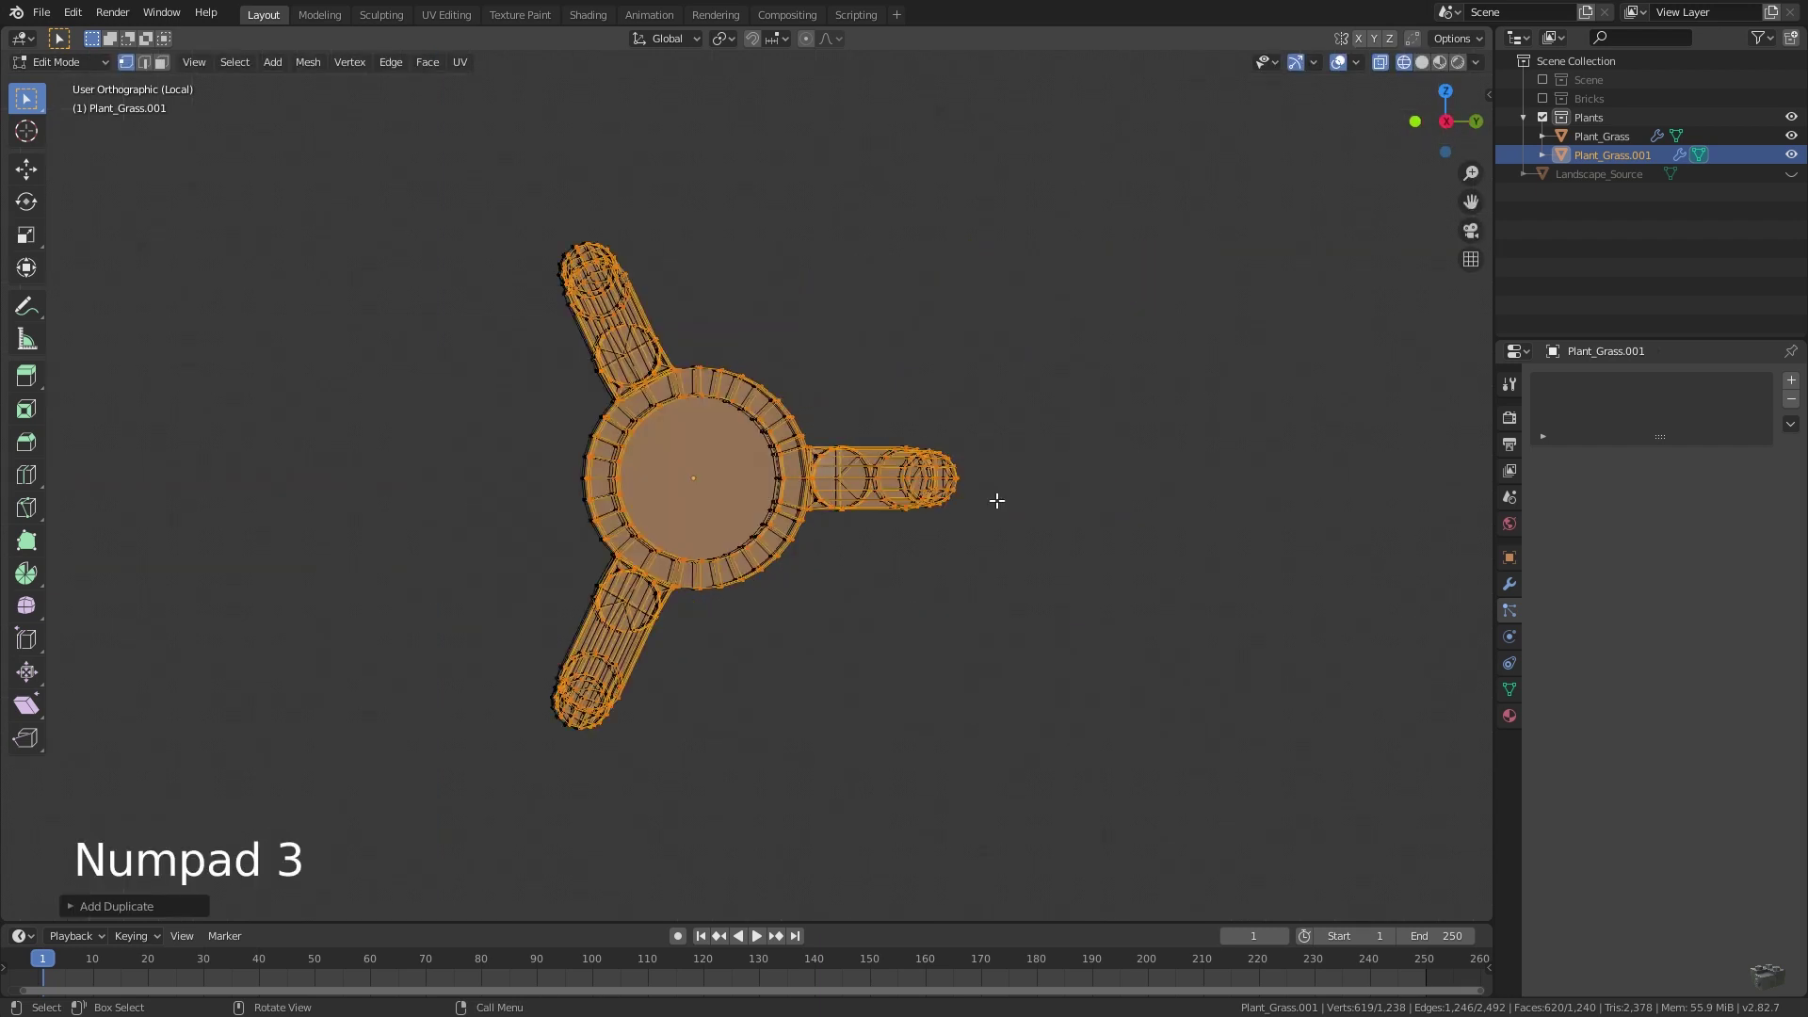
{"action": "key", "text": "r"}
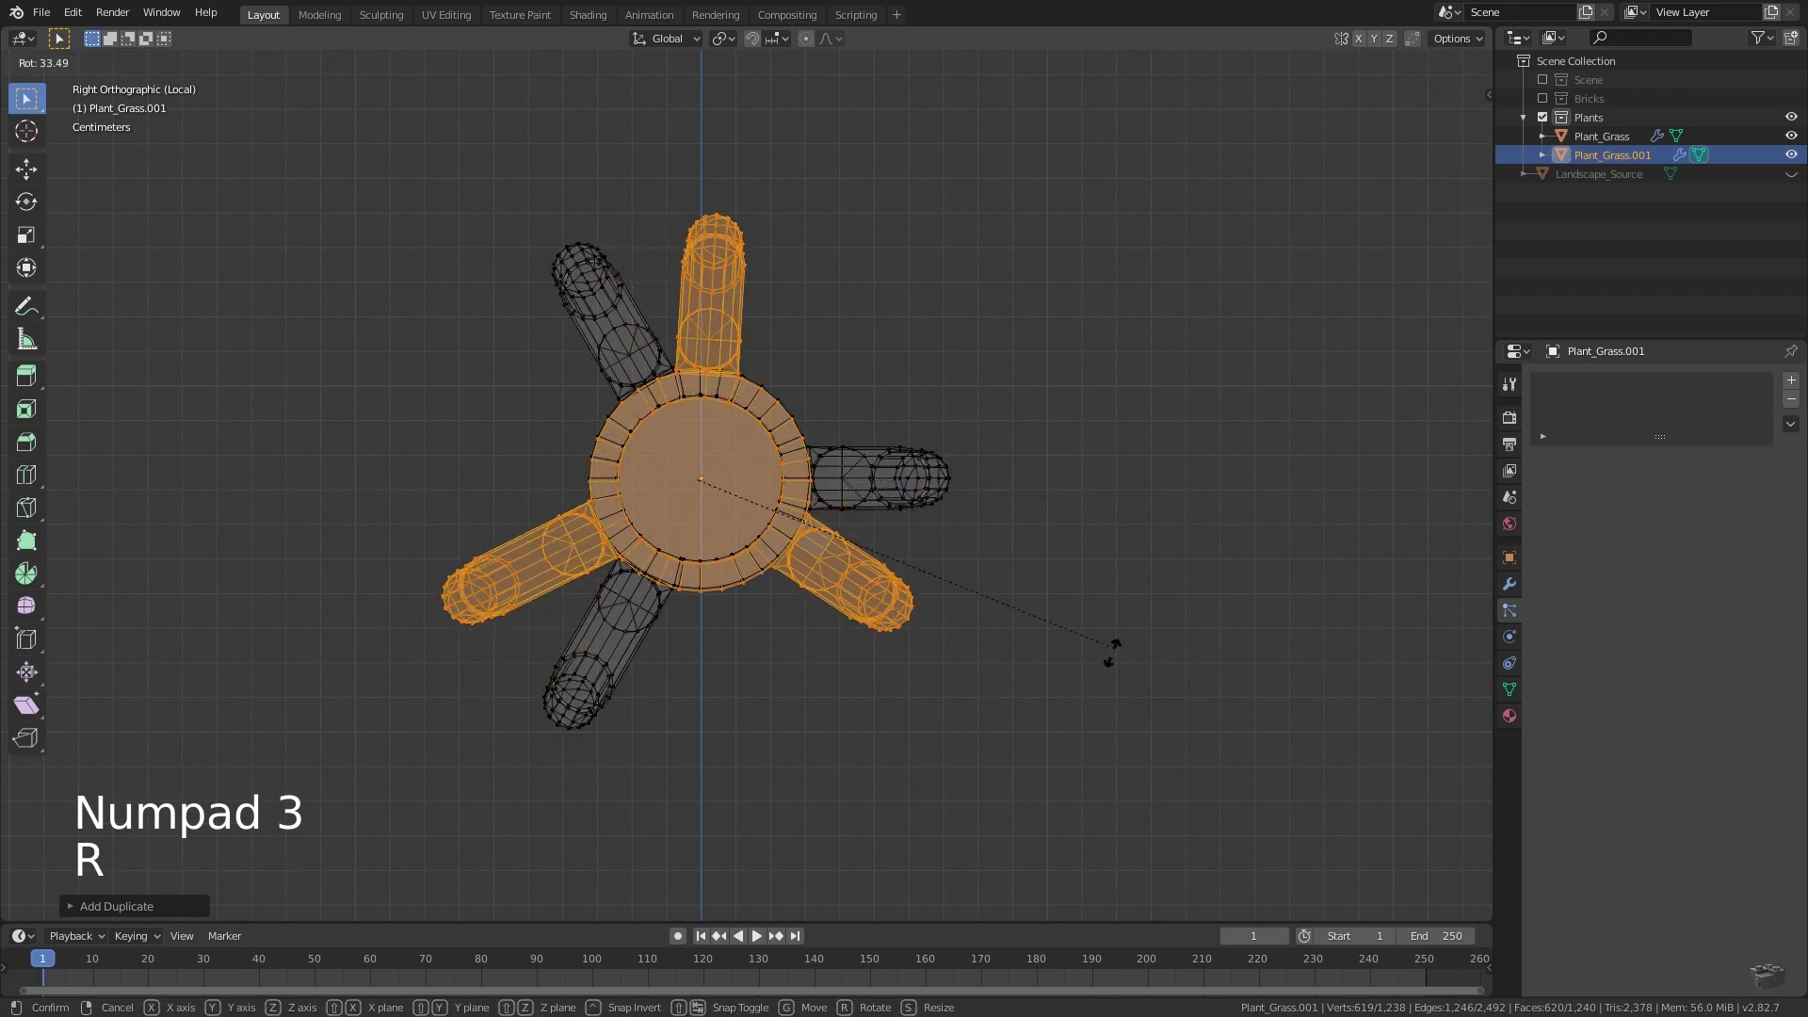
{"action": "left_click", "coordinate": [905, 783]}
{"action": "scroll", "coordinate": [755, 719], "scroll_direction": "up", "scroll_amount": 4}
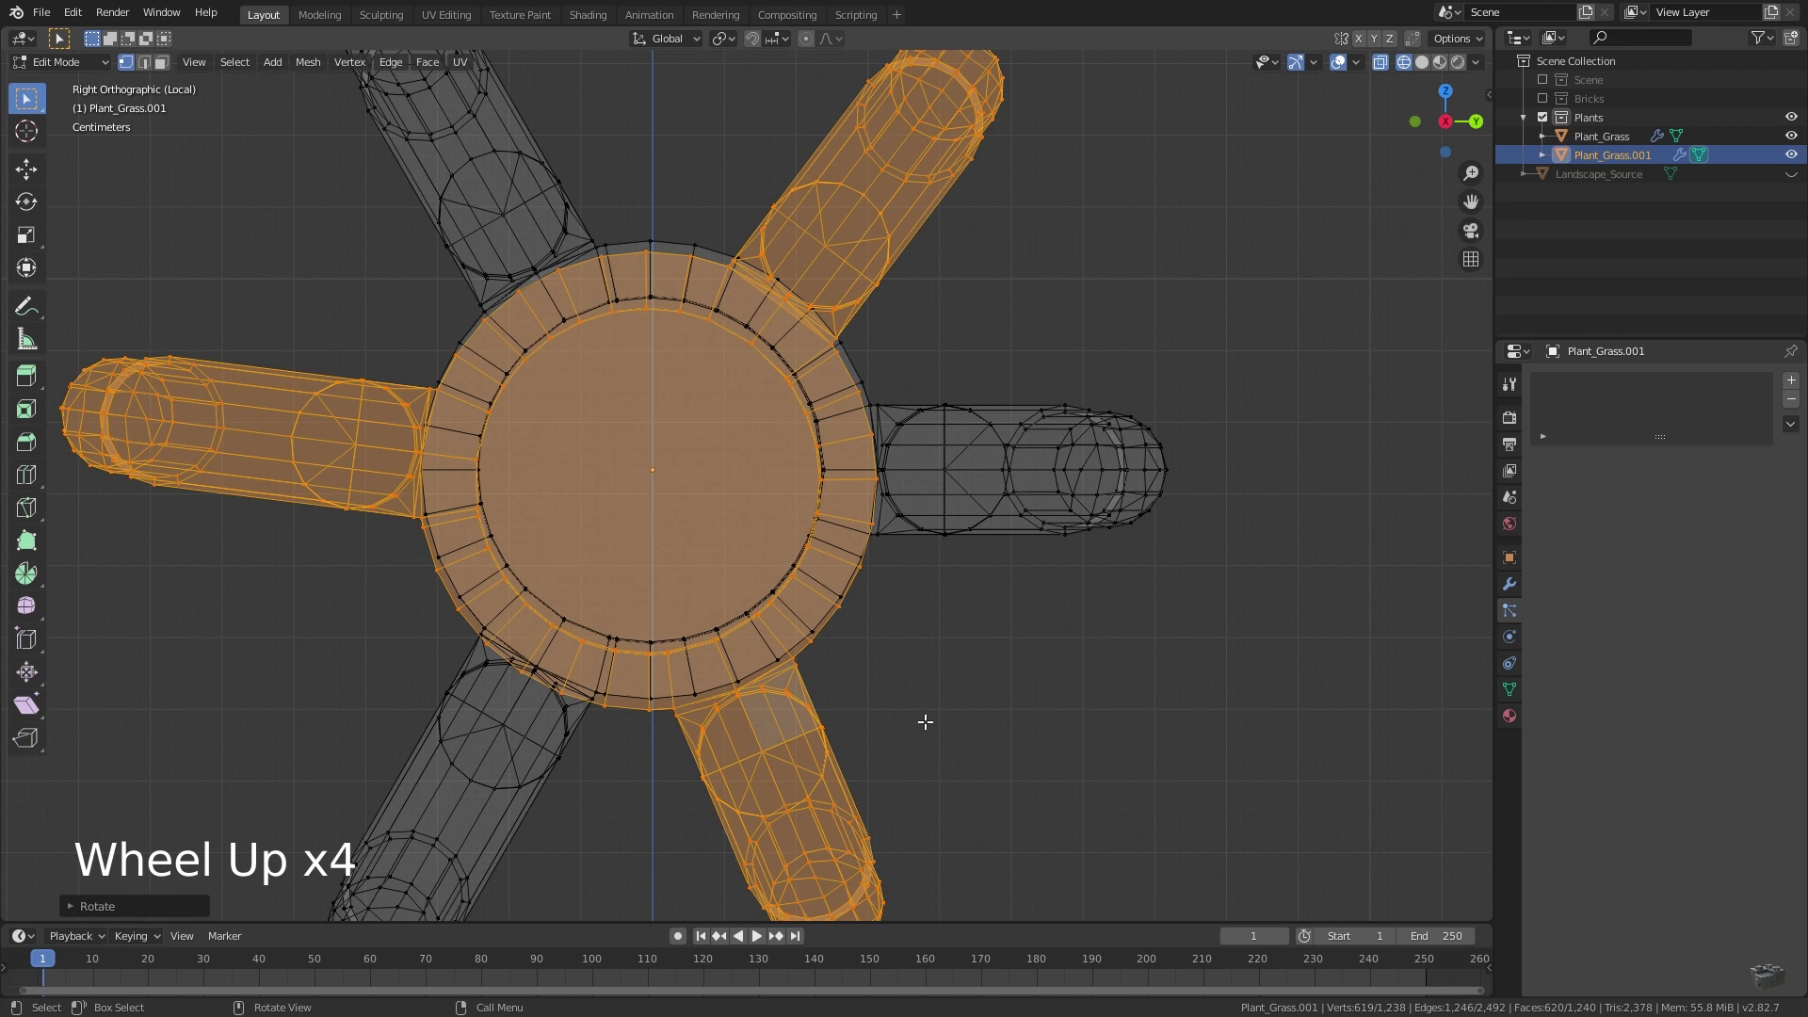
{"action": "key", "text": "g"}
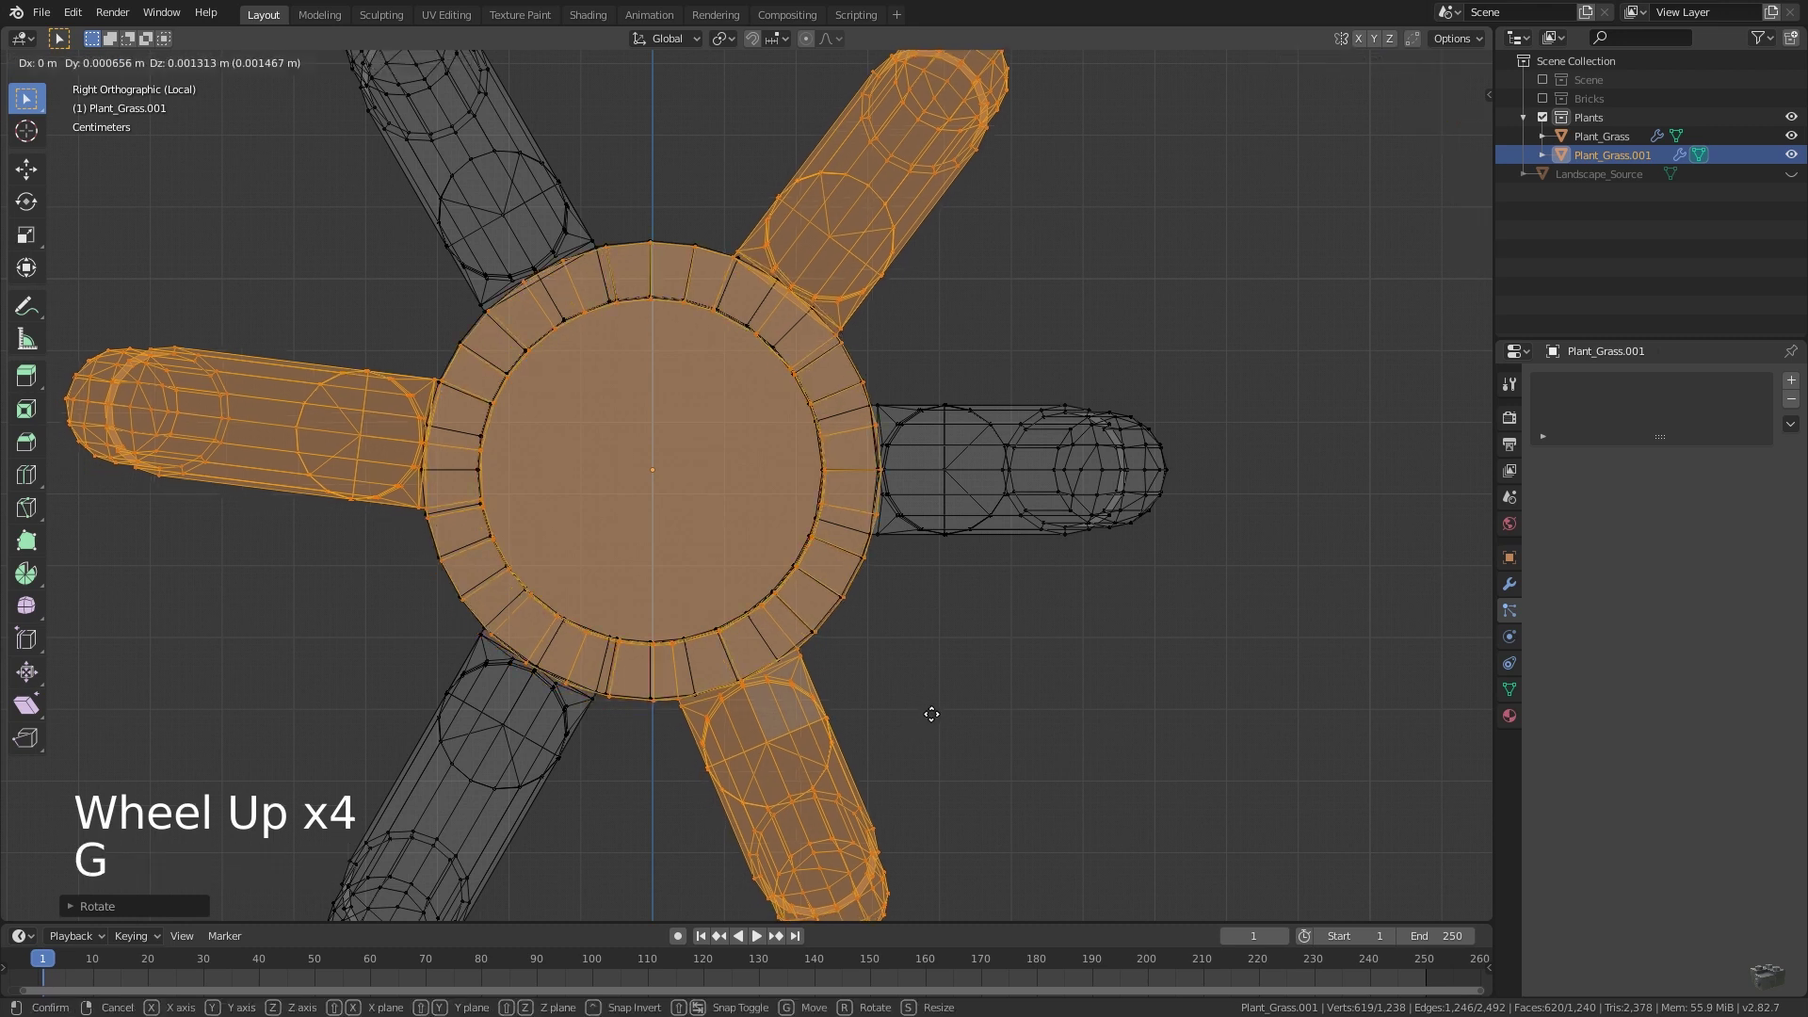
{"action": "left_click", "coordinate": [929, 715]}
{"action": "scroll", "coordinate": [954, 632], "scroll_direction": "down", "scroll_amount": 6}
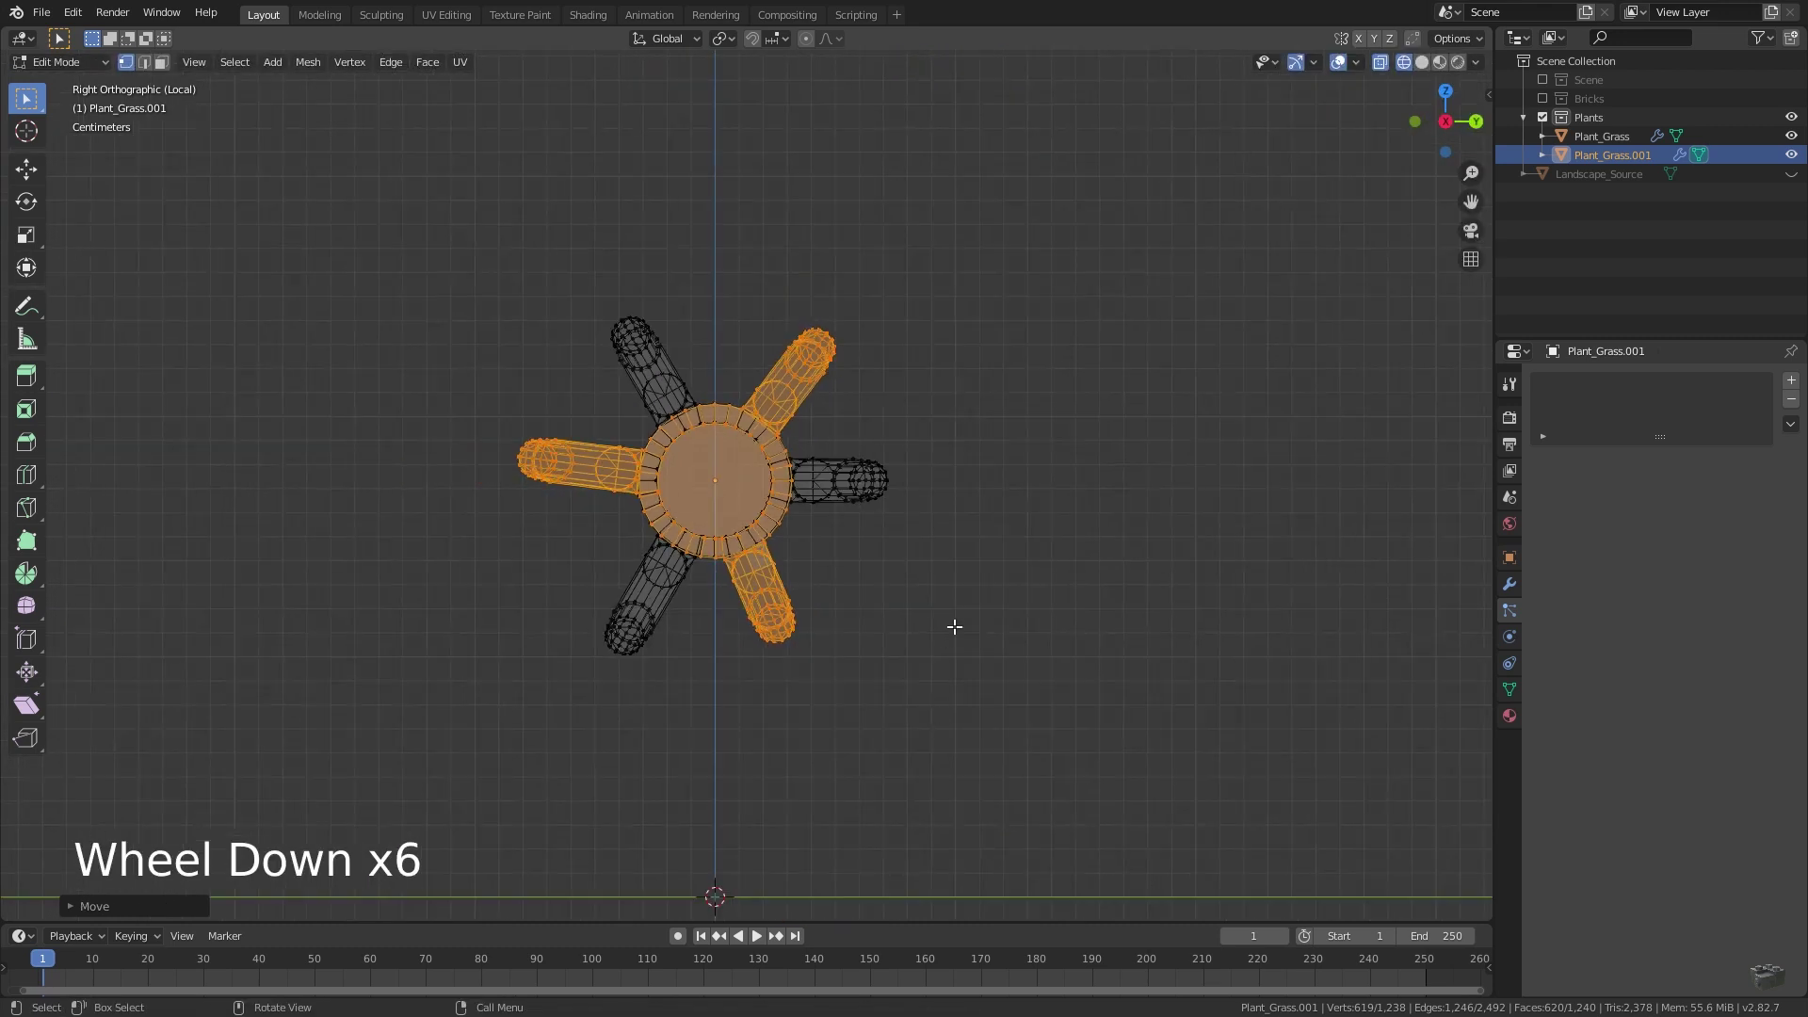
{"action": "key", "text": "KP_1"}
{"action": "key", "text": "Tab"}
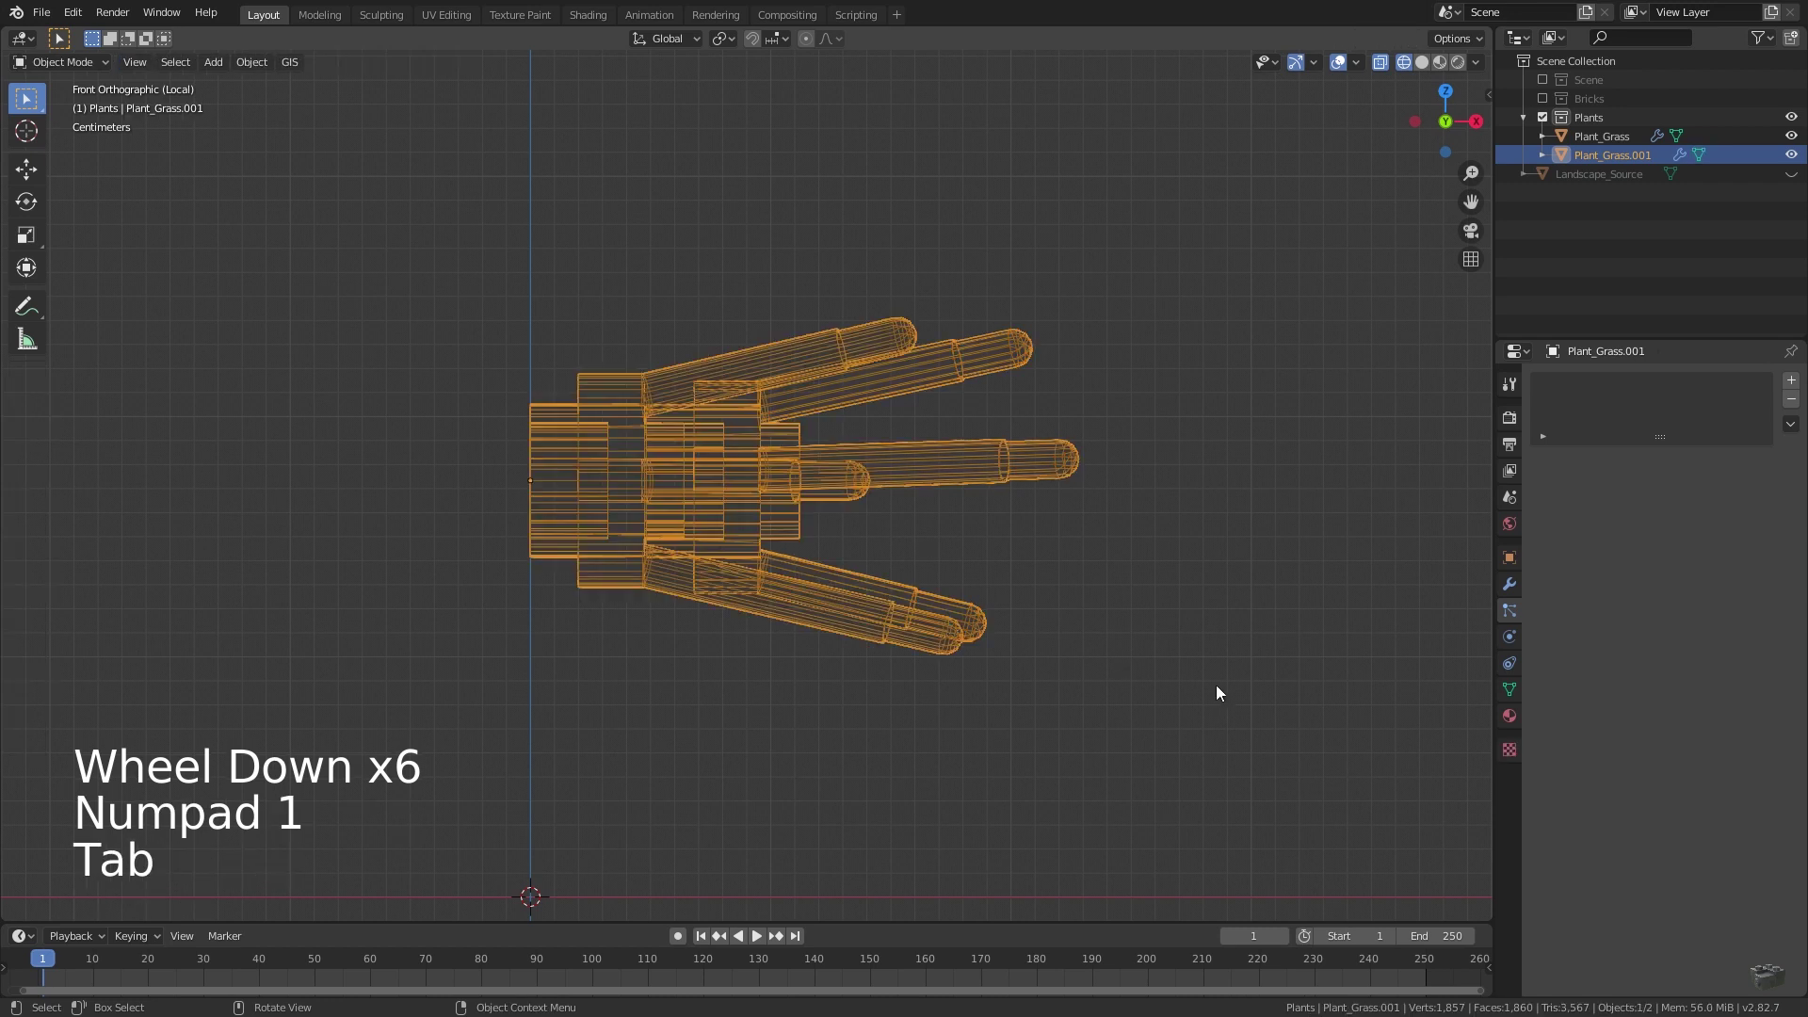
Rename the copied object from Plant_Grass.001 to Plant_Grass_Big in Object Properties
{"action": "left_click", "coordinate": [1510, 557]}
{"action": "left_click", "coordinate": [1621, 378]}
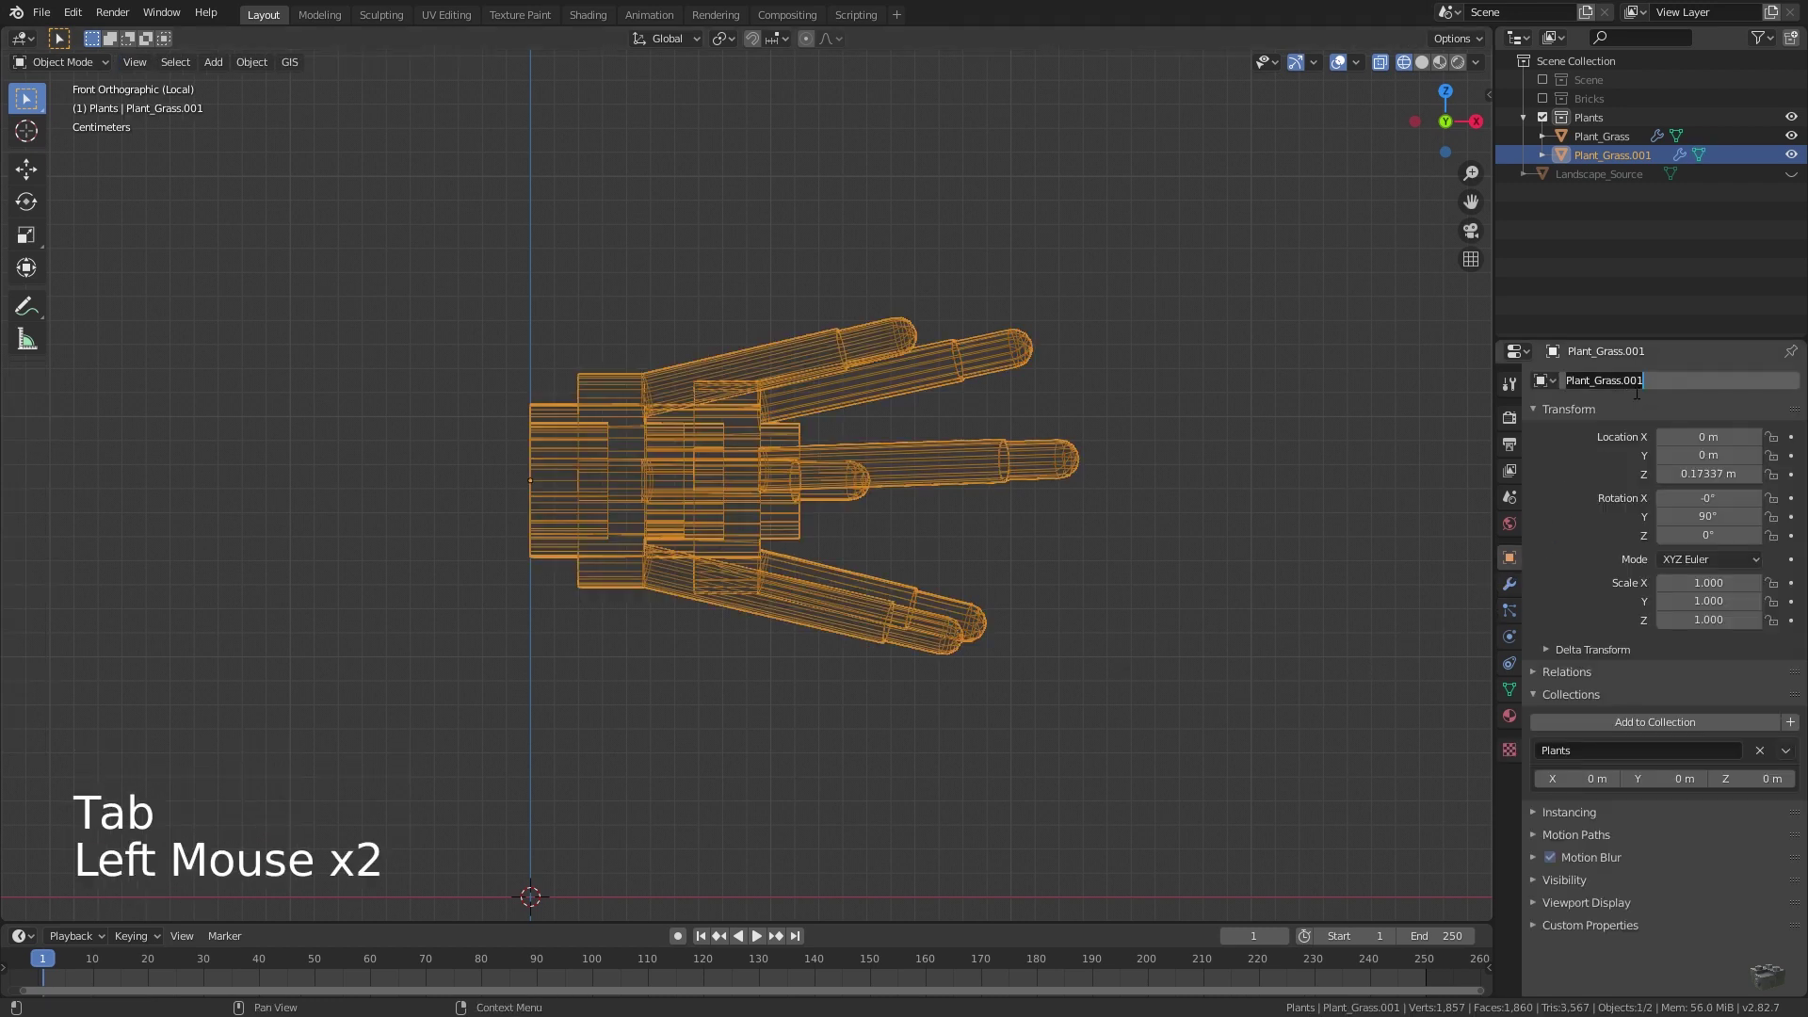
{"action": "key", "text": "Left"}
{"action": "key", "text": "Left"}
{"action": "key", "text": "Left"}
{"action": "key", "text": "Left"}
{"action": "key", "text": "BackSpace"}
{"action": "key", "text": "BackSpace"}
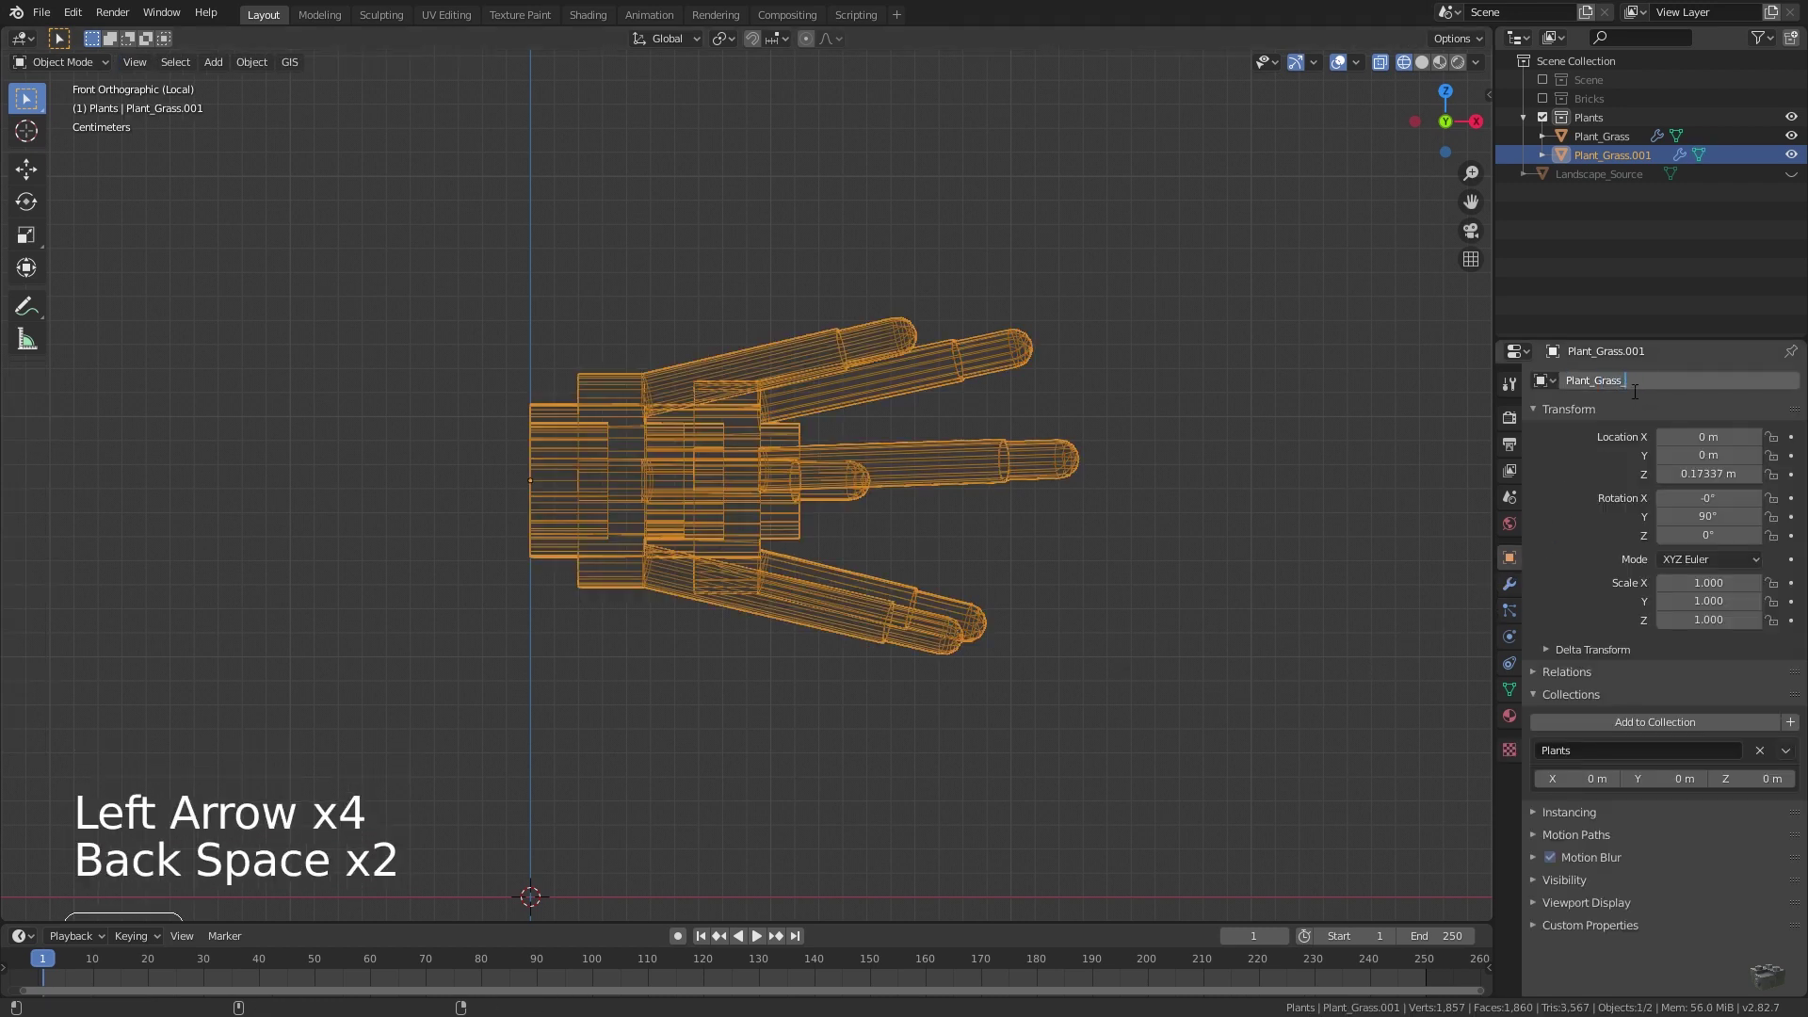
{"action": "type", "text": "_Big"}
{"action": "key", "text": "Return"}
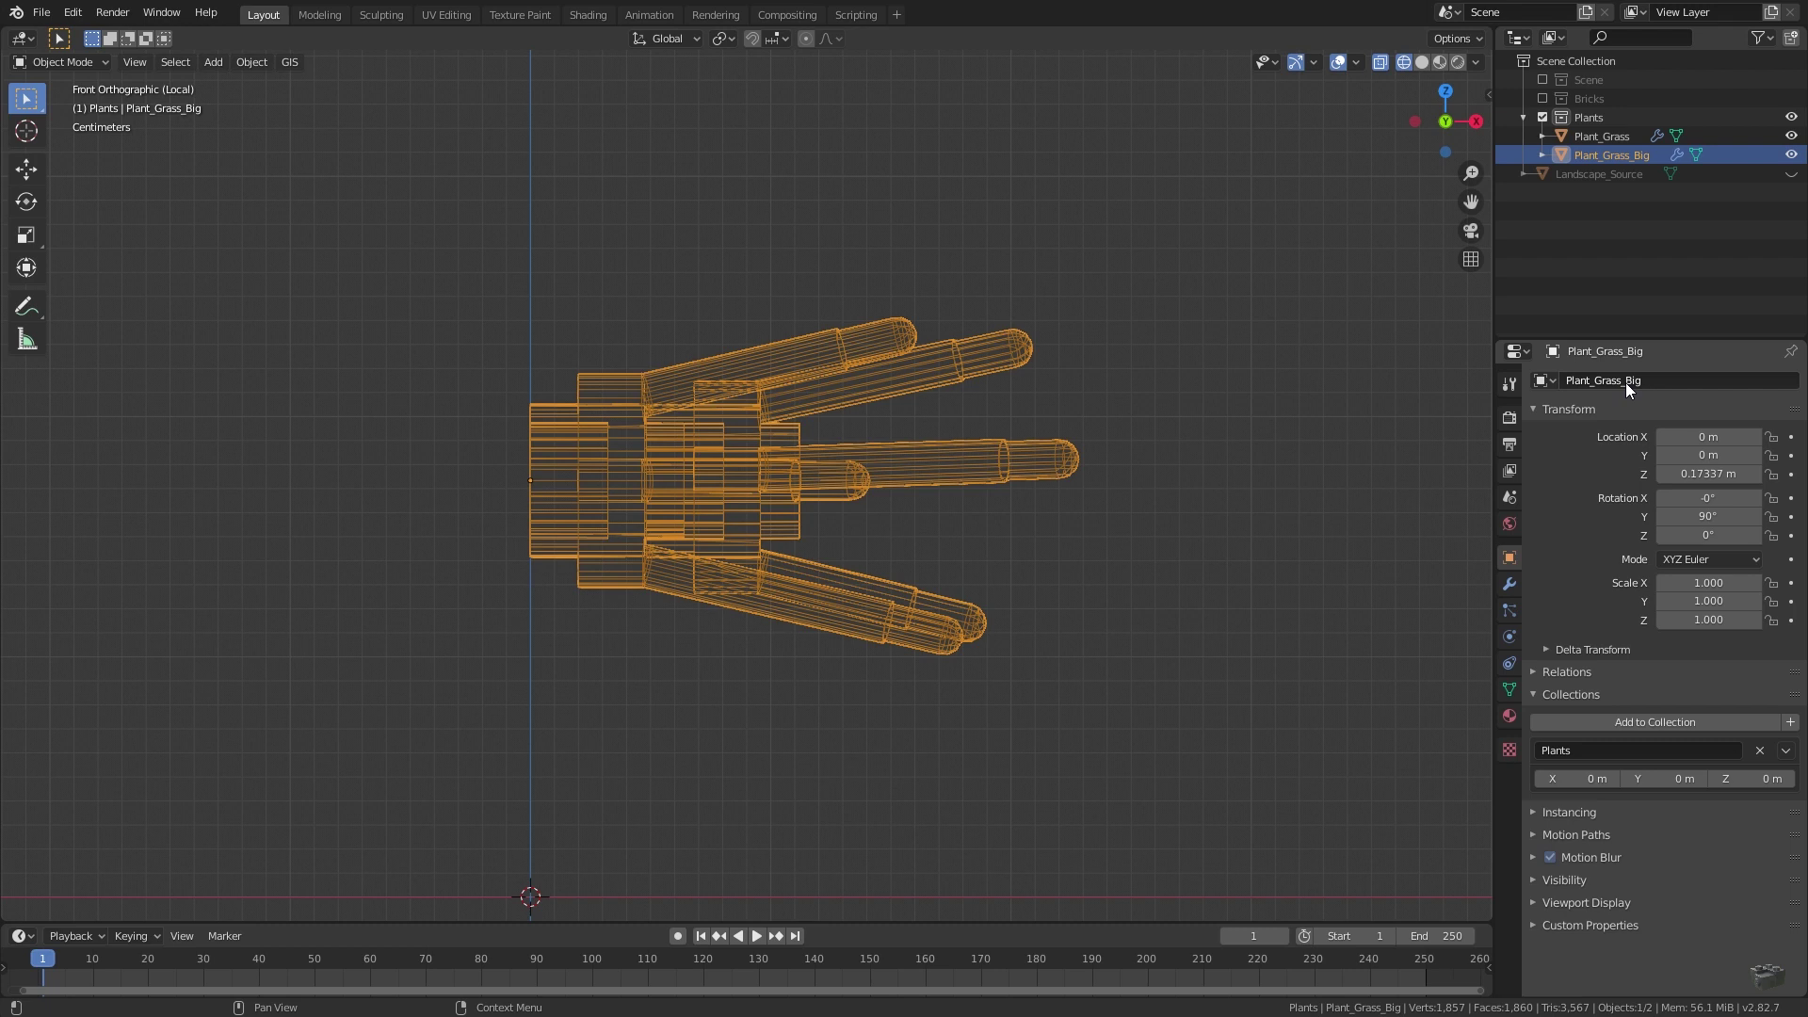
Exit local view and open Tut_06_End_Plant_Objects.blend through File > Append
{"action": "key", "text": "KP_Divide"}
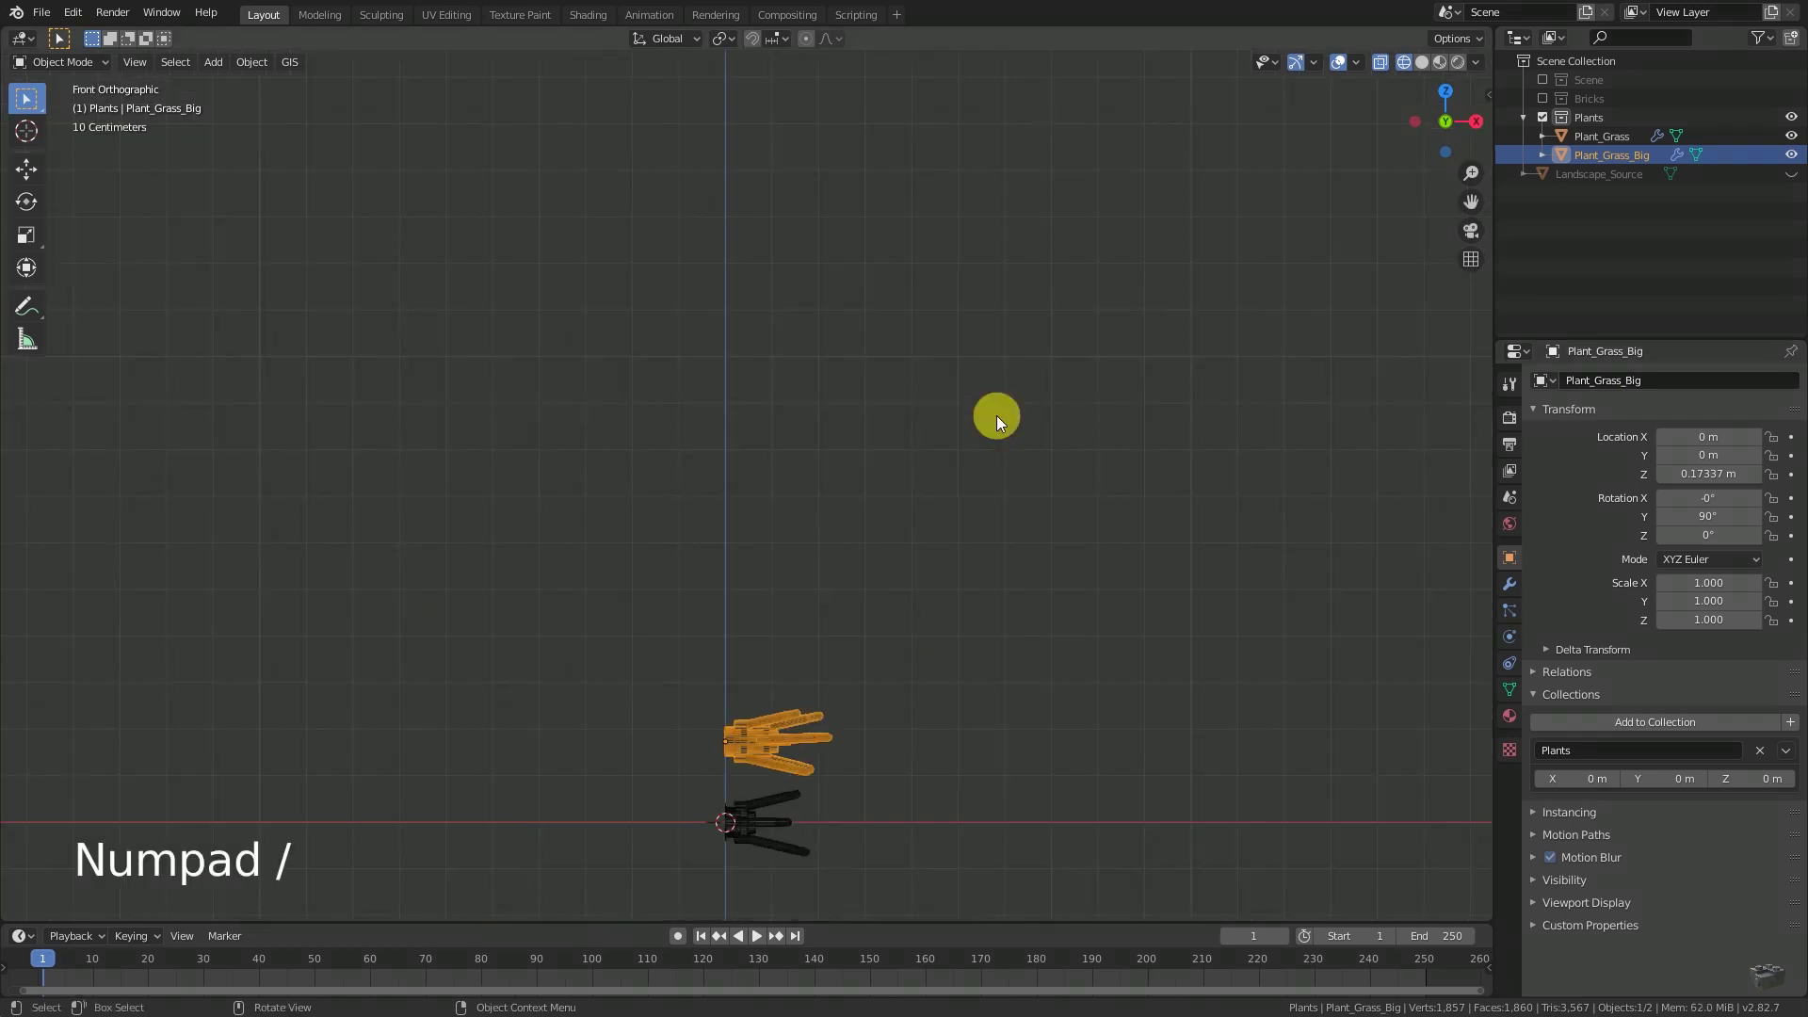
{"action": "left_click", "coordinate": [41, 12]}
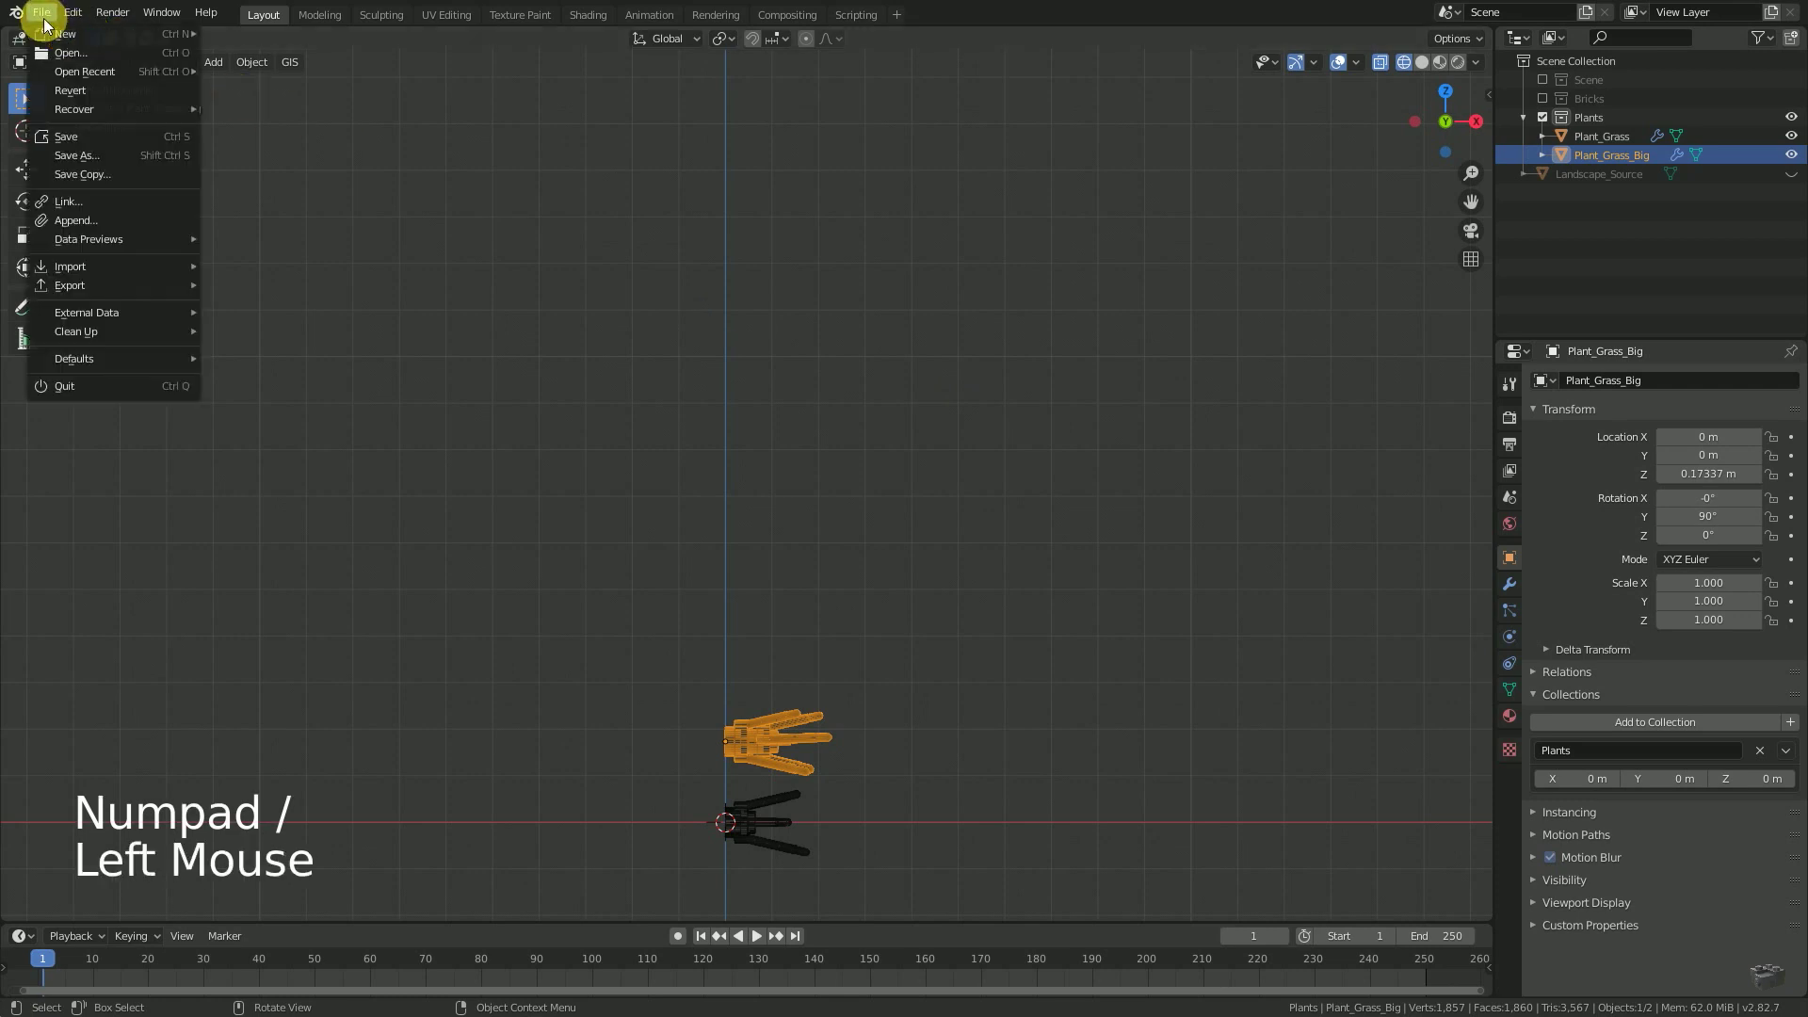
{"action": "left_click", "coordinate": [81, 217]}
{"action": "scroll", "coordinate": [916, 420], "scroll_direction": "down", "scroll_amount": 5}
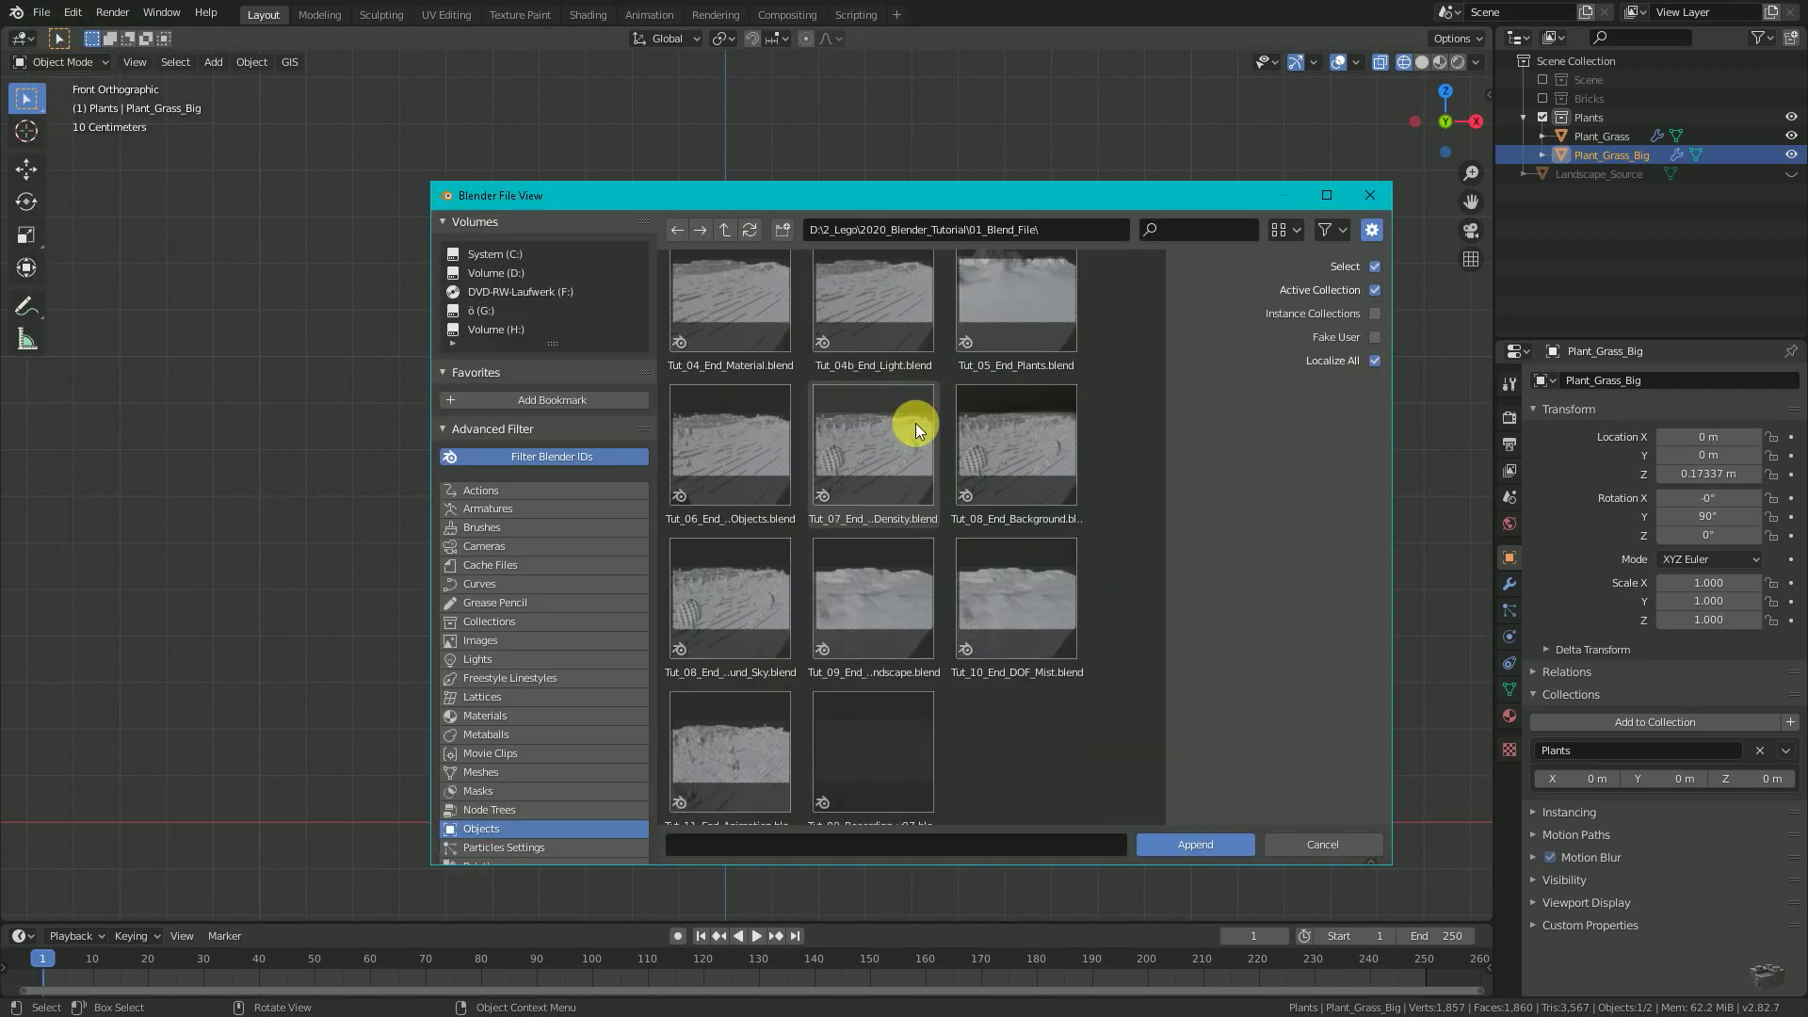
{"action": "left_click", "coordinate": [715, 445]}
{"action": "double_click", "coordinate": [716, 445]}
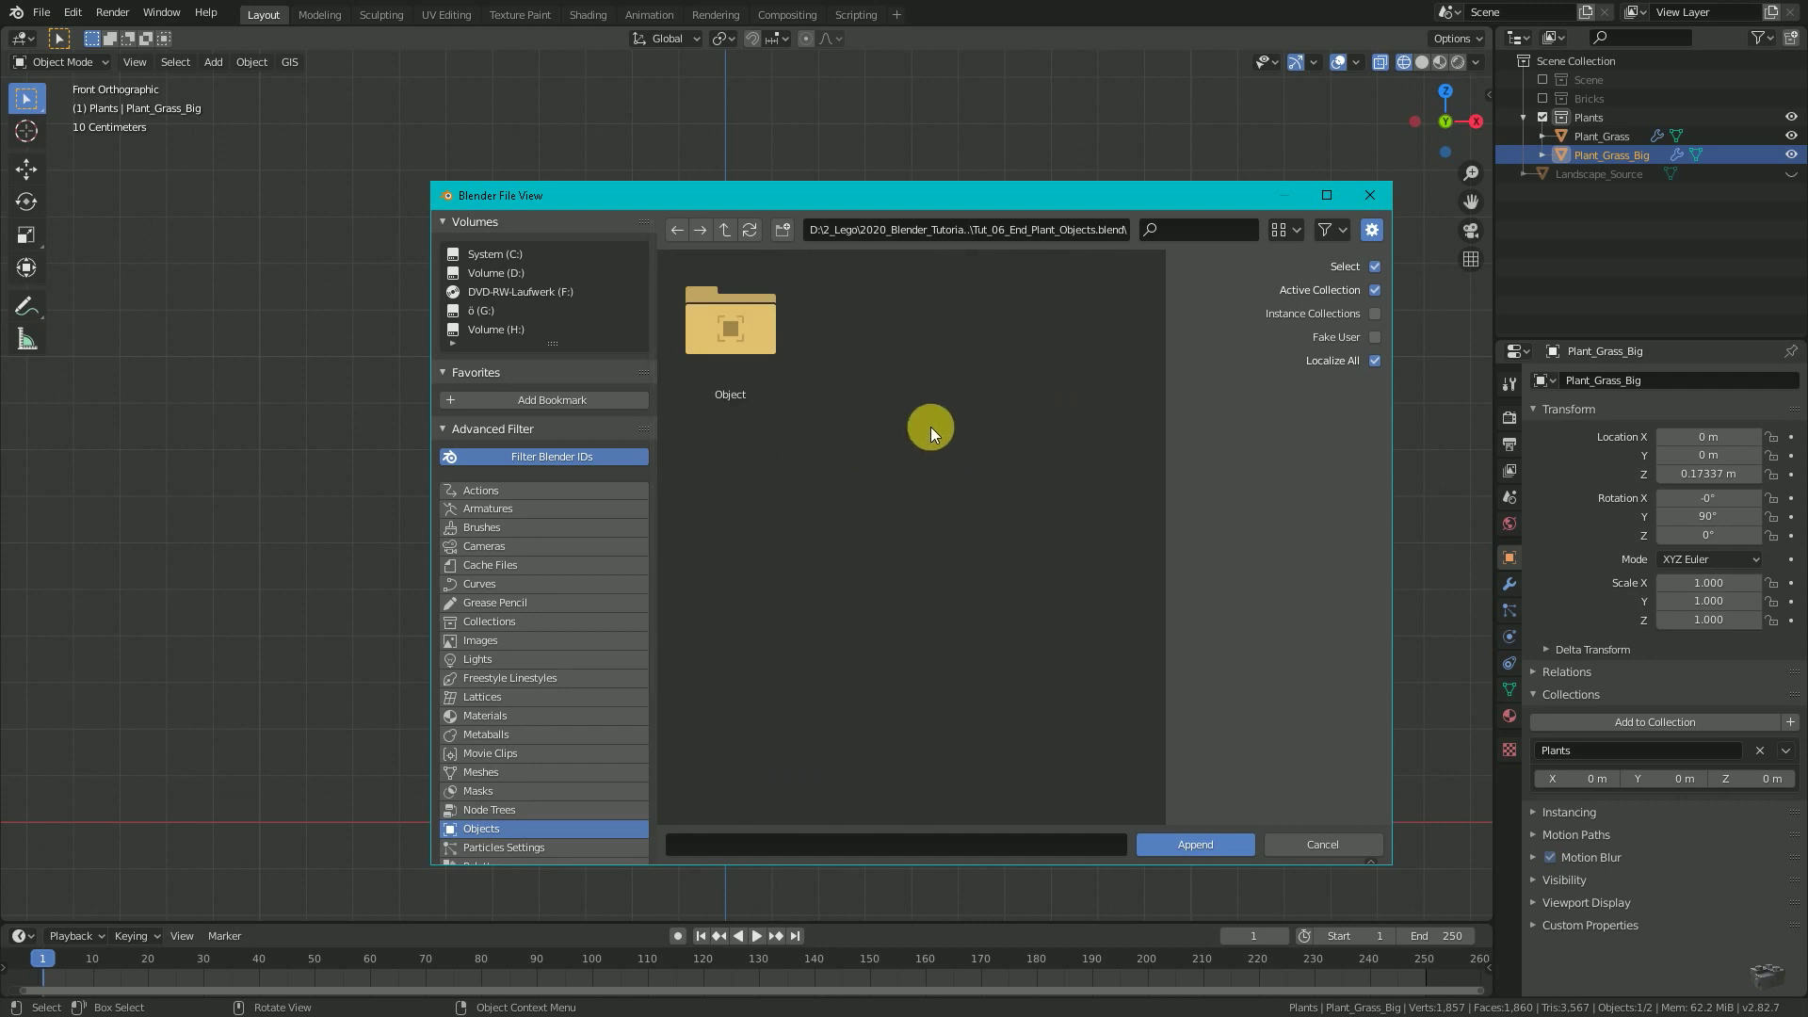
Append Plant_Tree_Broad-Leafed_Modifier, Plant_Tree_Needle_Regular_Modifier and Plant_Tree_Needle_Small_Modifier from its Object folder
{"action": "double_click", "coordinate": [748, 324]}
{"action": "scroll", "coordinate": [1041, 409], "scroll_direction": "down", "scroll_amount": 1}
{"action": "scroll", "coordinate": [1042, 410], "scroll_direction": "down", "scroll_amount": 1}
{"action": "left_click", "coordinate": [1042, 416]}
{"action": "left_click", "coordinate": [754, 563], "text": "ctrl"}
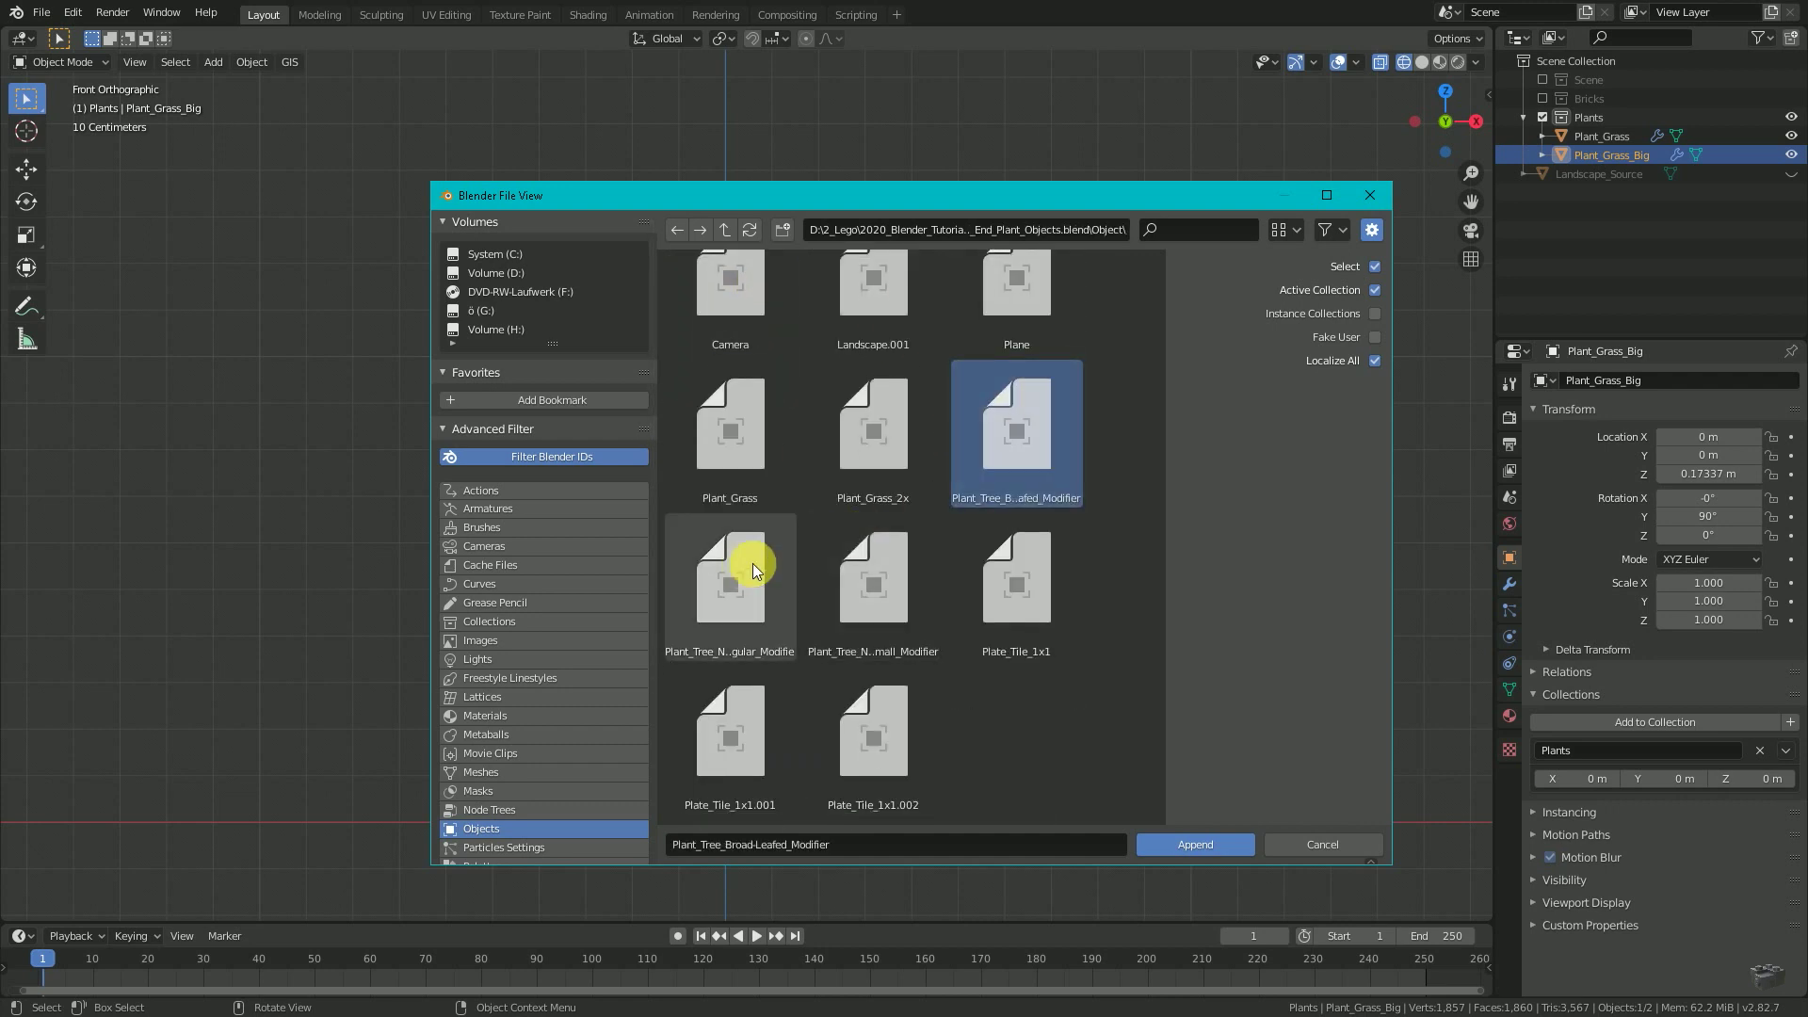
{"action": "left_click", "coordinate": [856, 574], "text": "ctrl"}
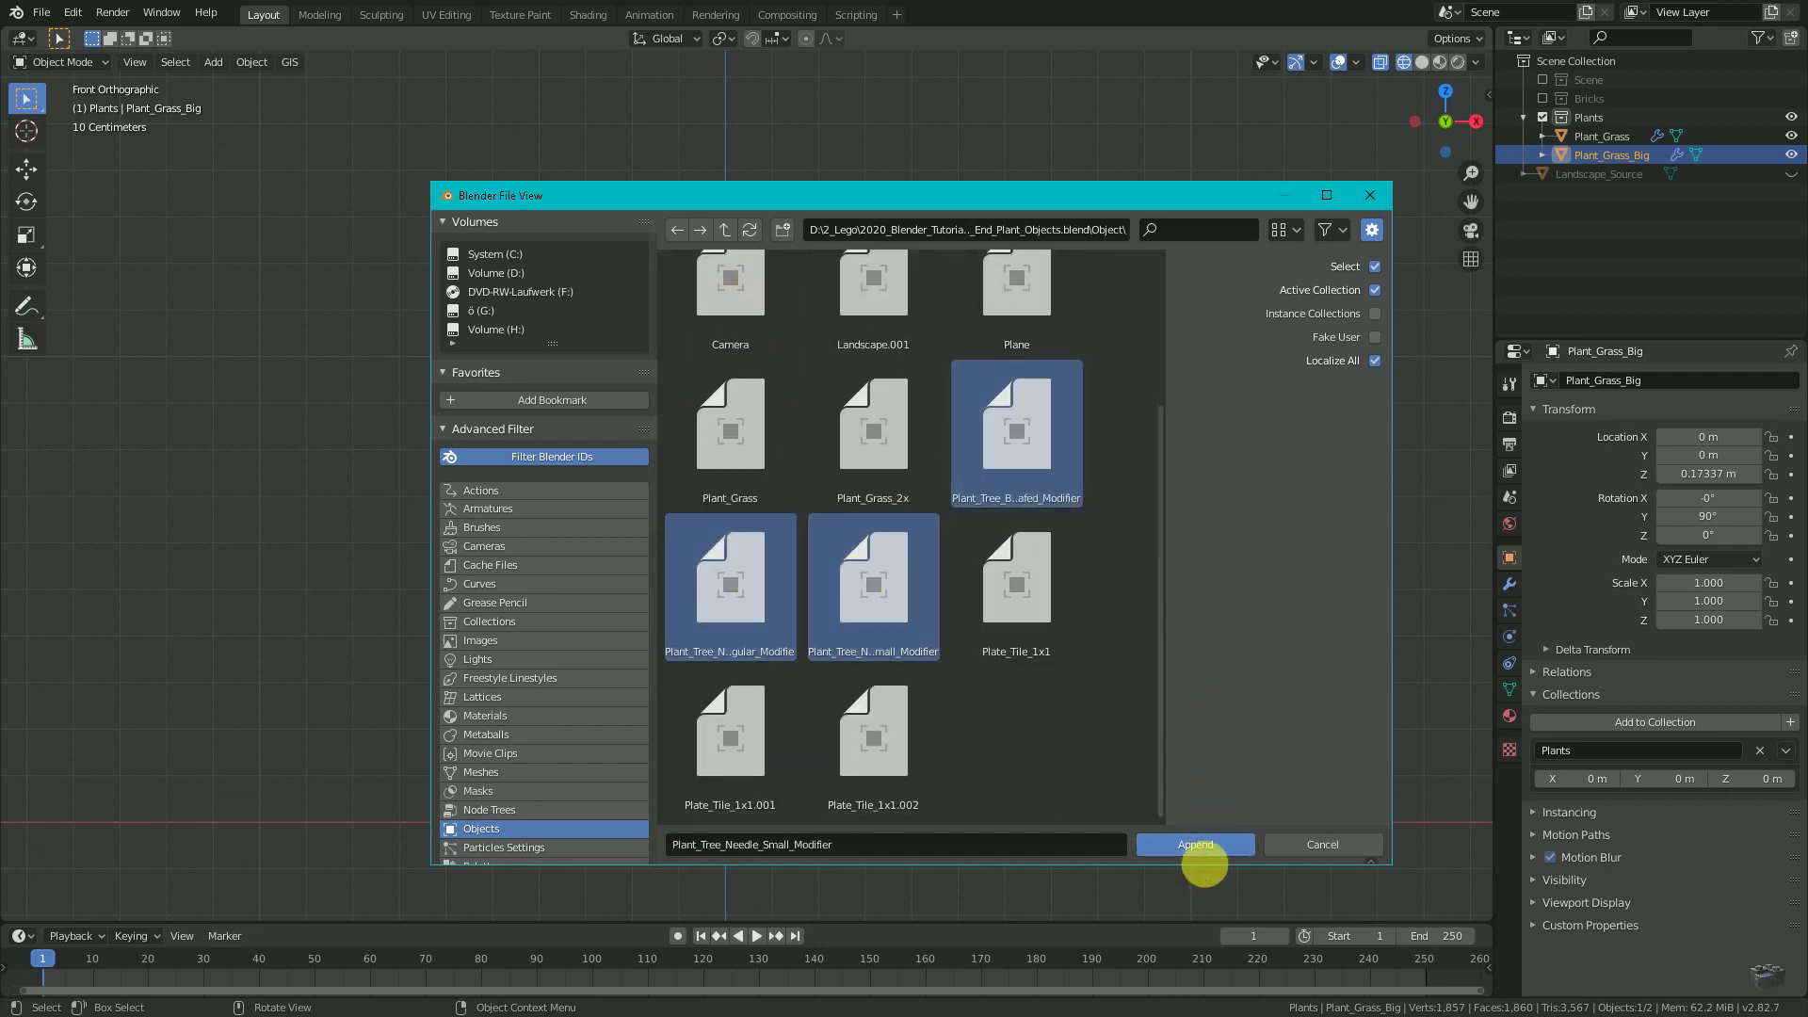
{"action": "left_click", "coordinate": [1198, 846]}
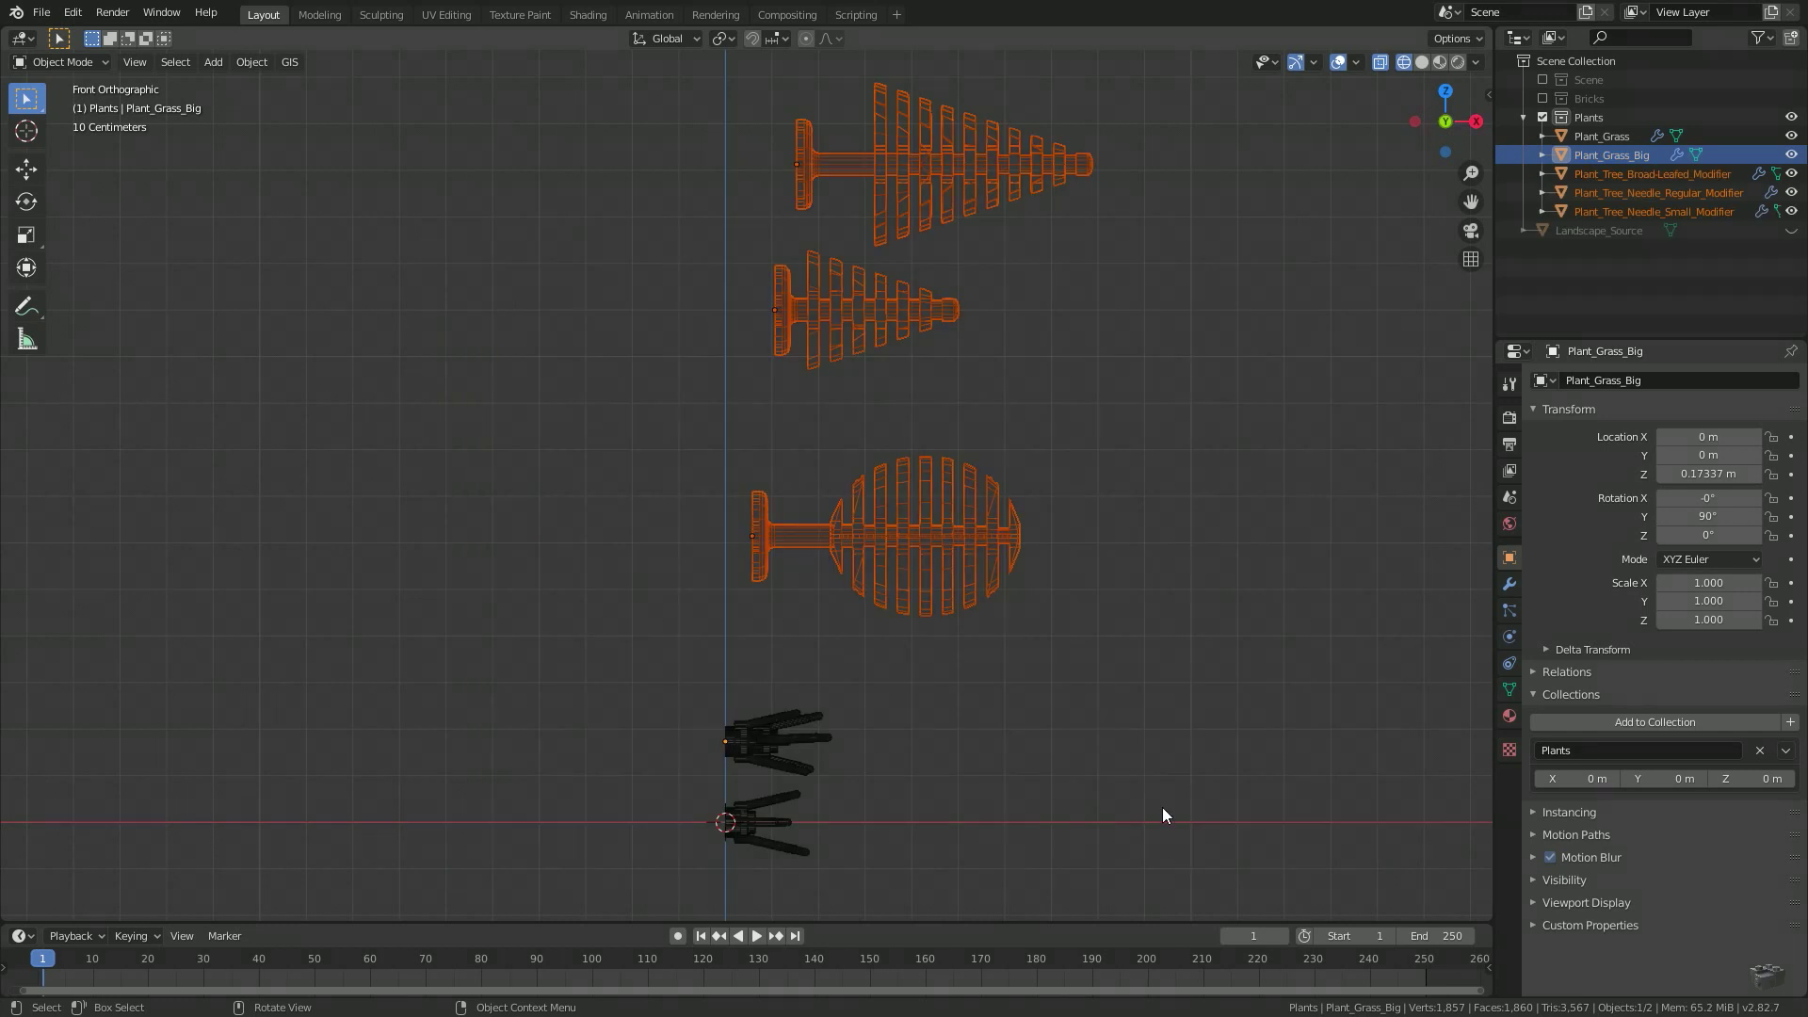
Cancel the trial -90° rotation and move the three trees into the Plants collection
{"action": "type", "text": "r90"}
{"action": "key", "text": "minus"}
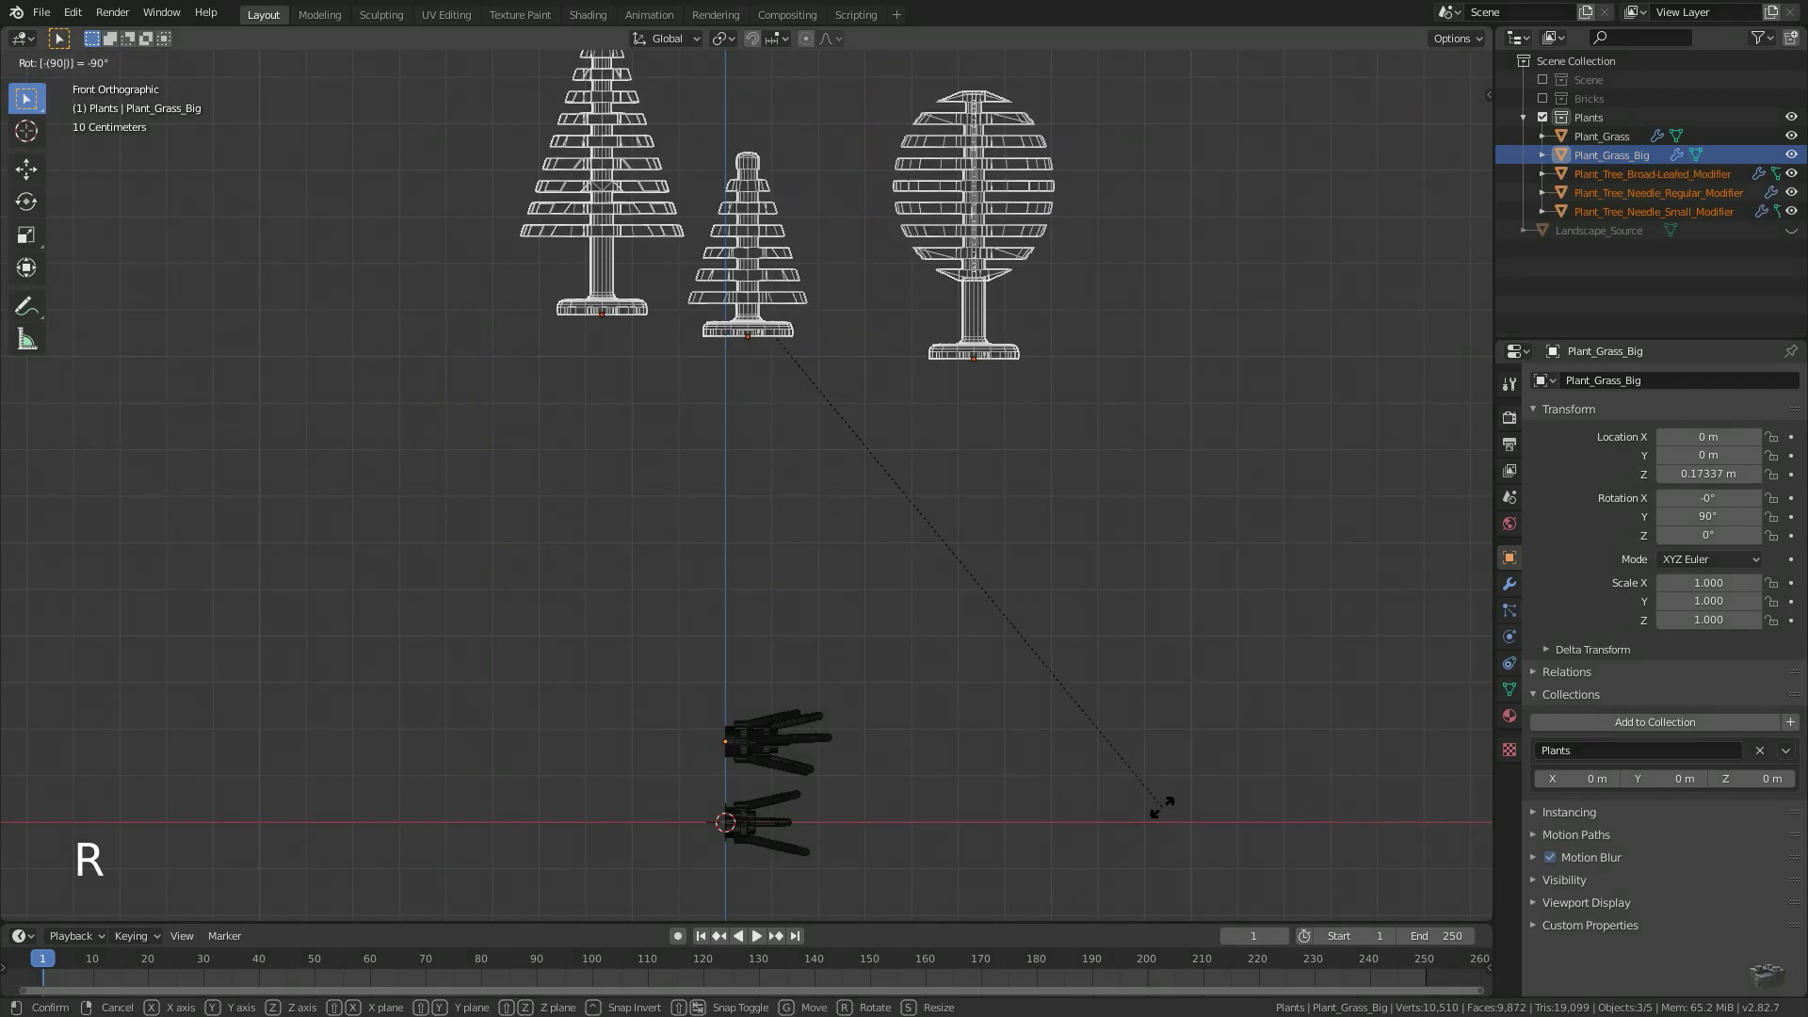
{"action": "key", "text": "Escape"}
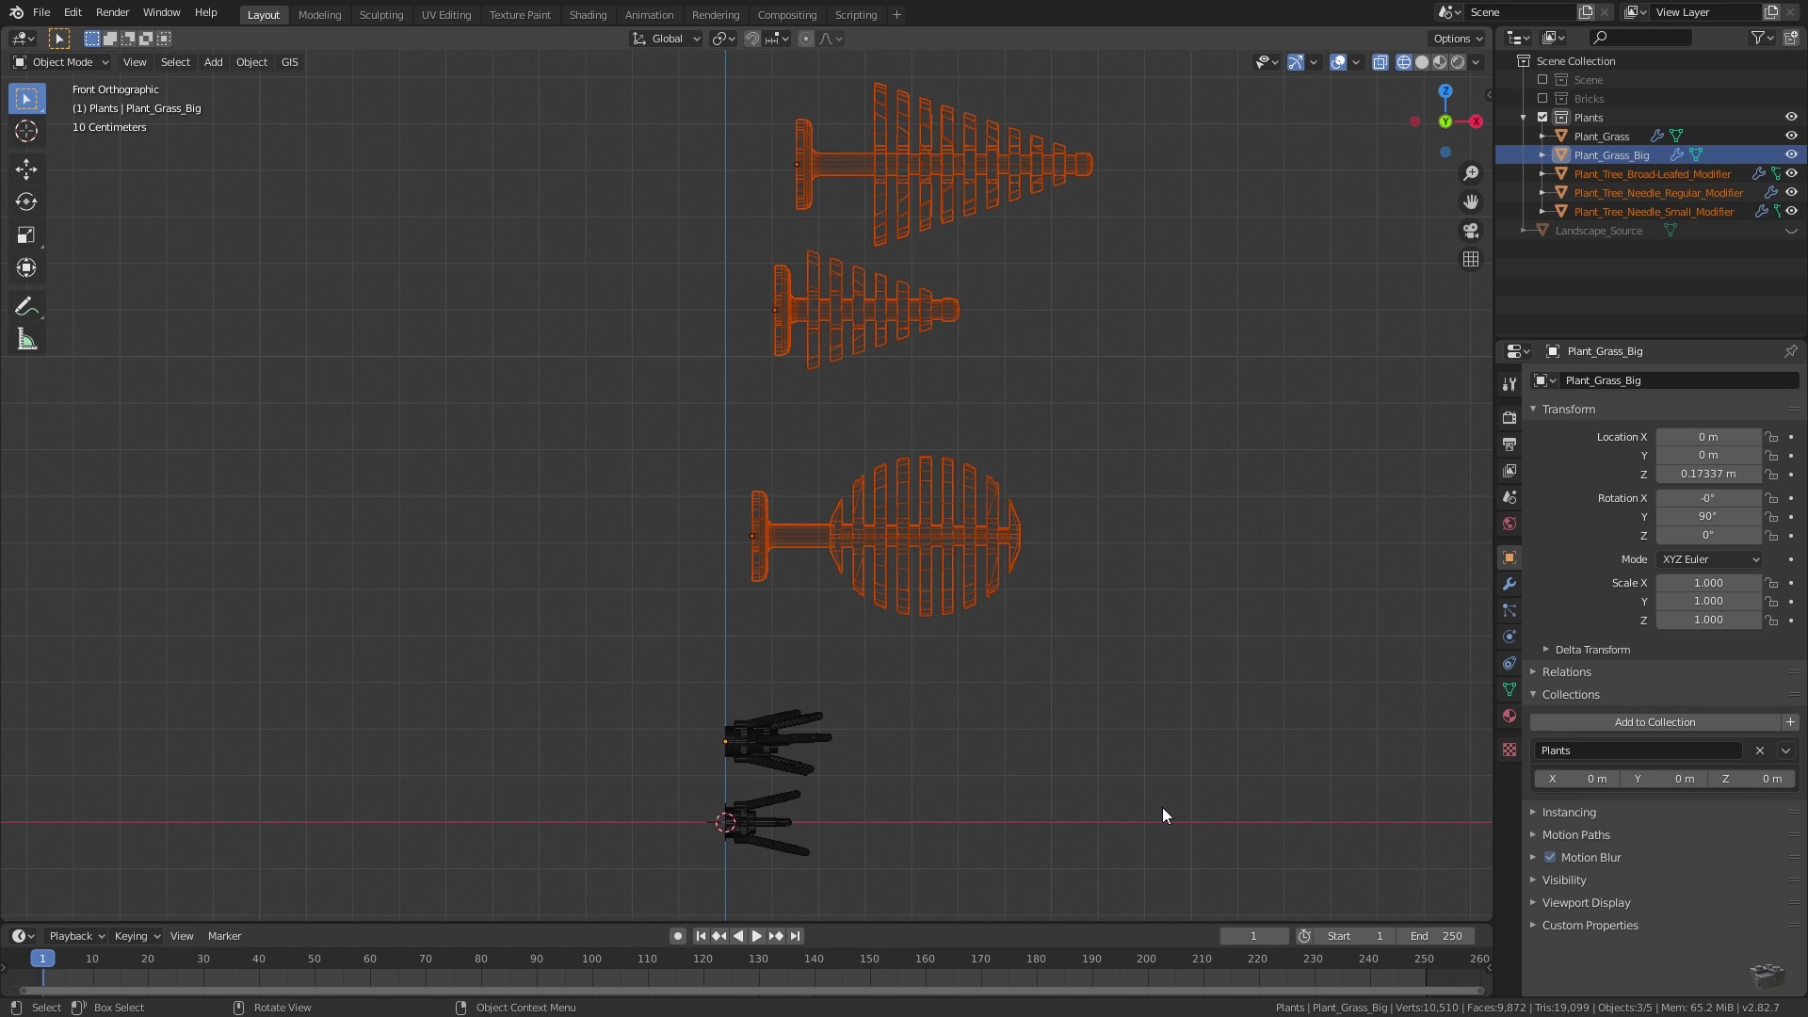
{"action": "key", "text": "m"}
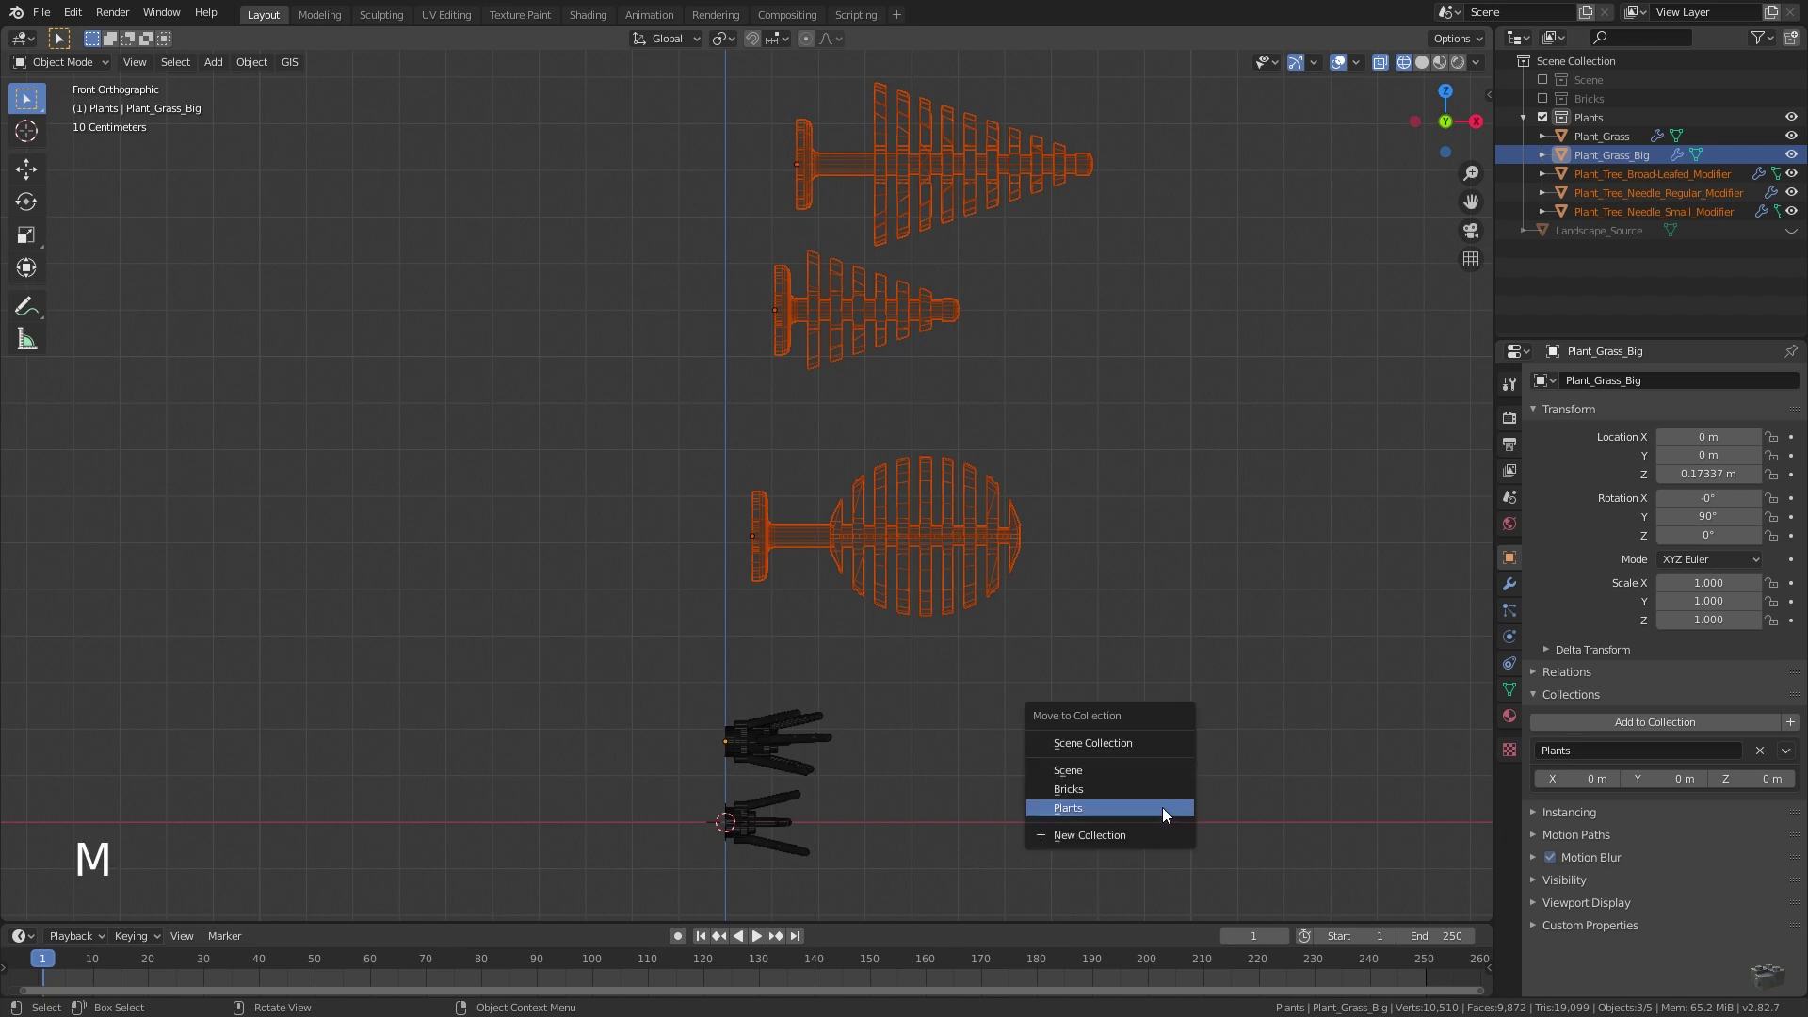
{"action": "left_click", "coordinate": [1133, 808]}
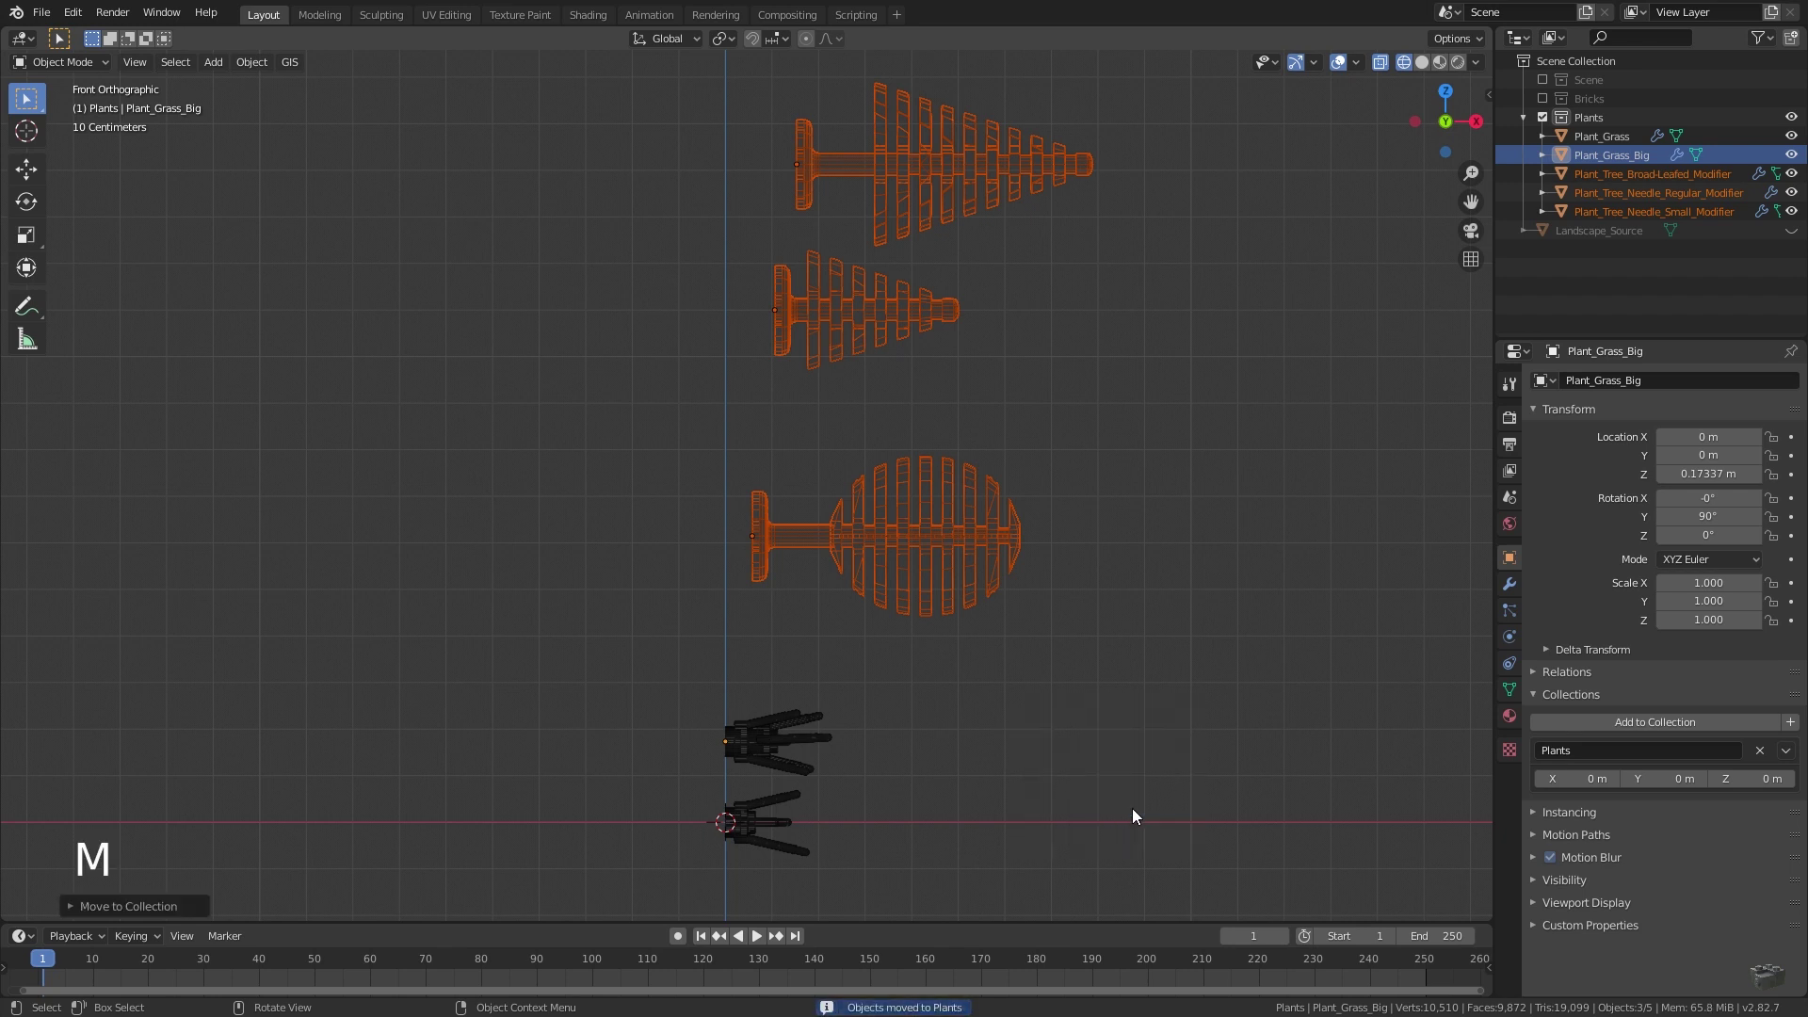
Assign the Plant_Source material to the broad-leafed tree
{"action": "left_click", "coordinate": [1510, 716]}
{"action": "left_click", "coordinate": [1653, 174]}
{"action": "left_click", "coordinate": [1542, 442]}
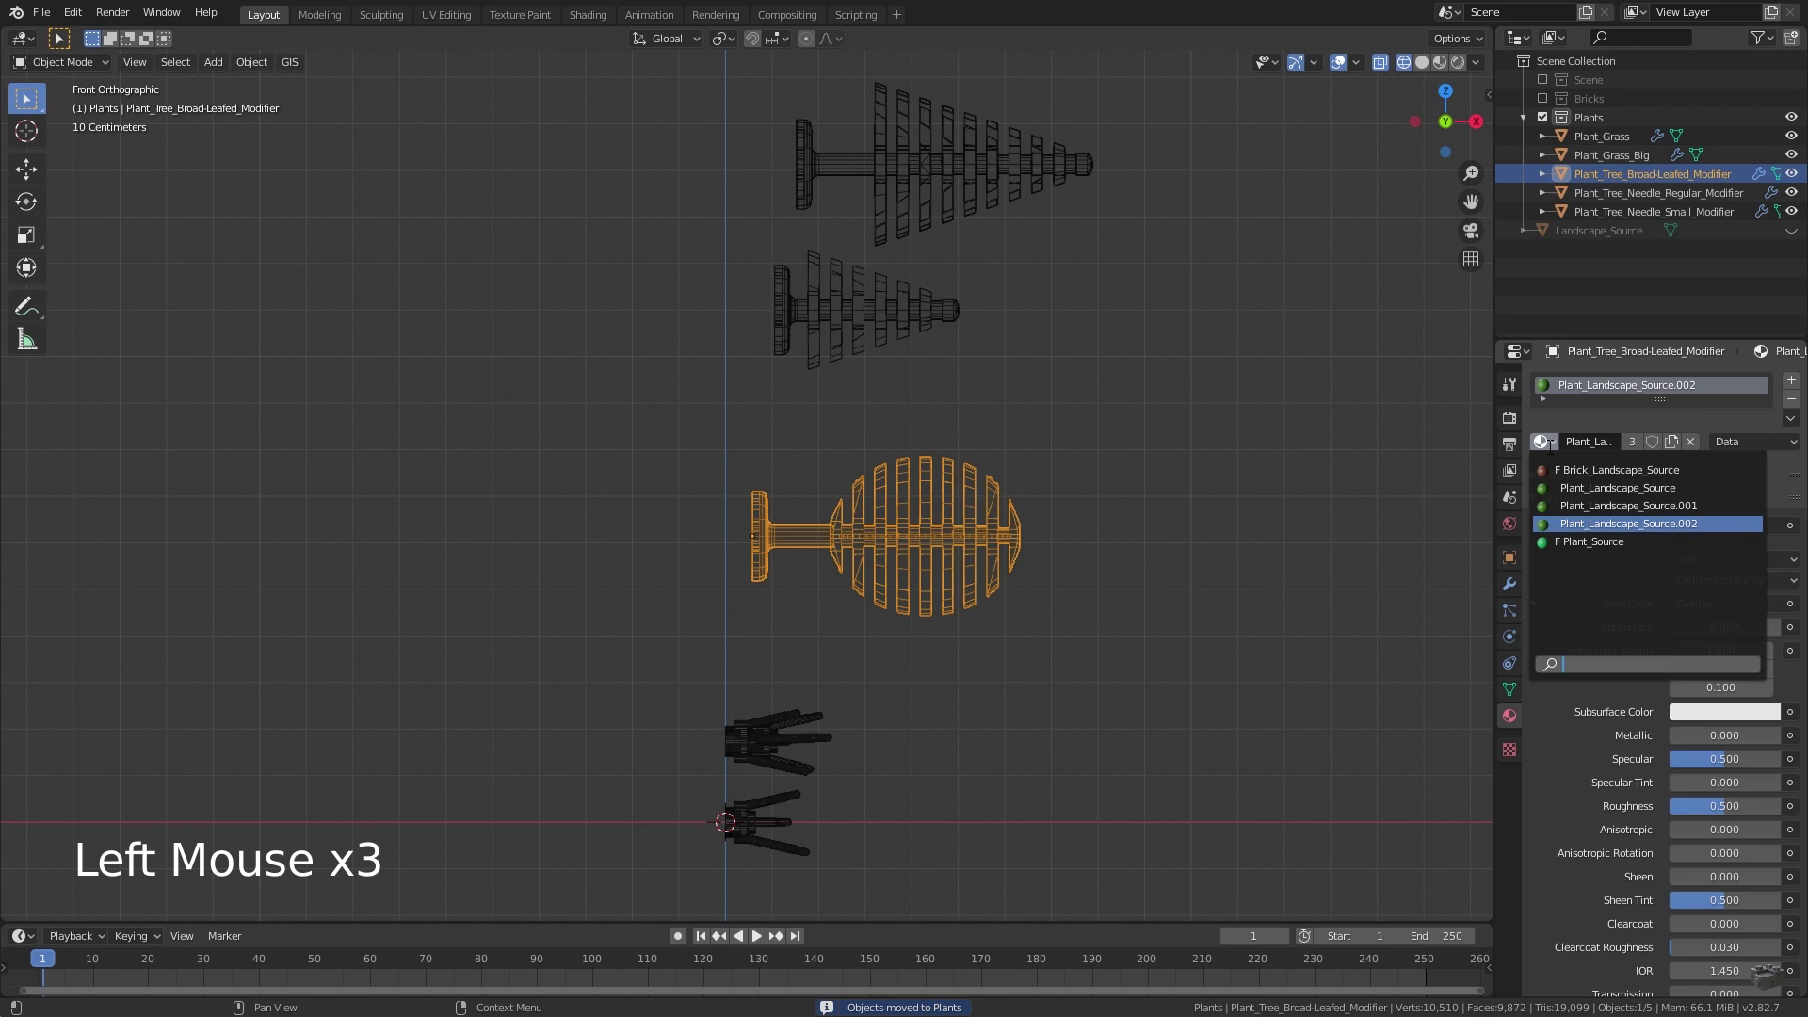
{"action": "left_click", "coordinate": [1590, 542]}
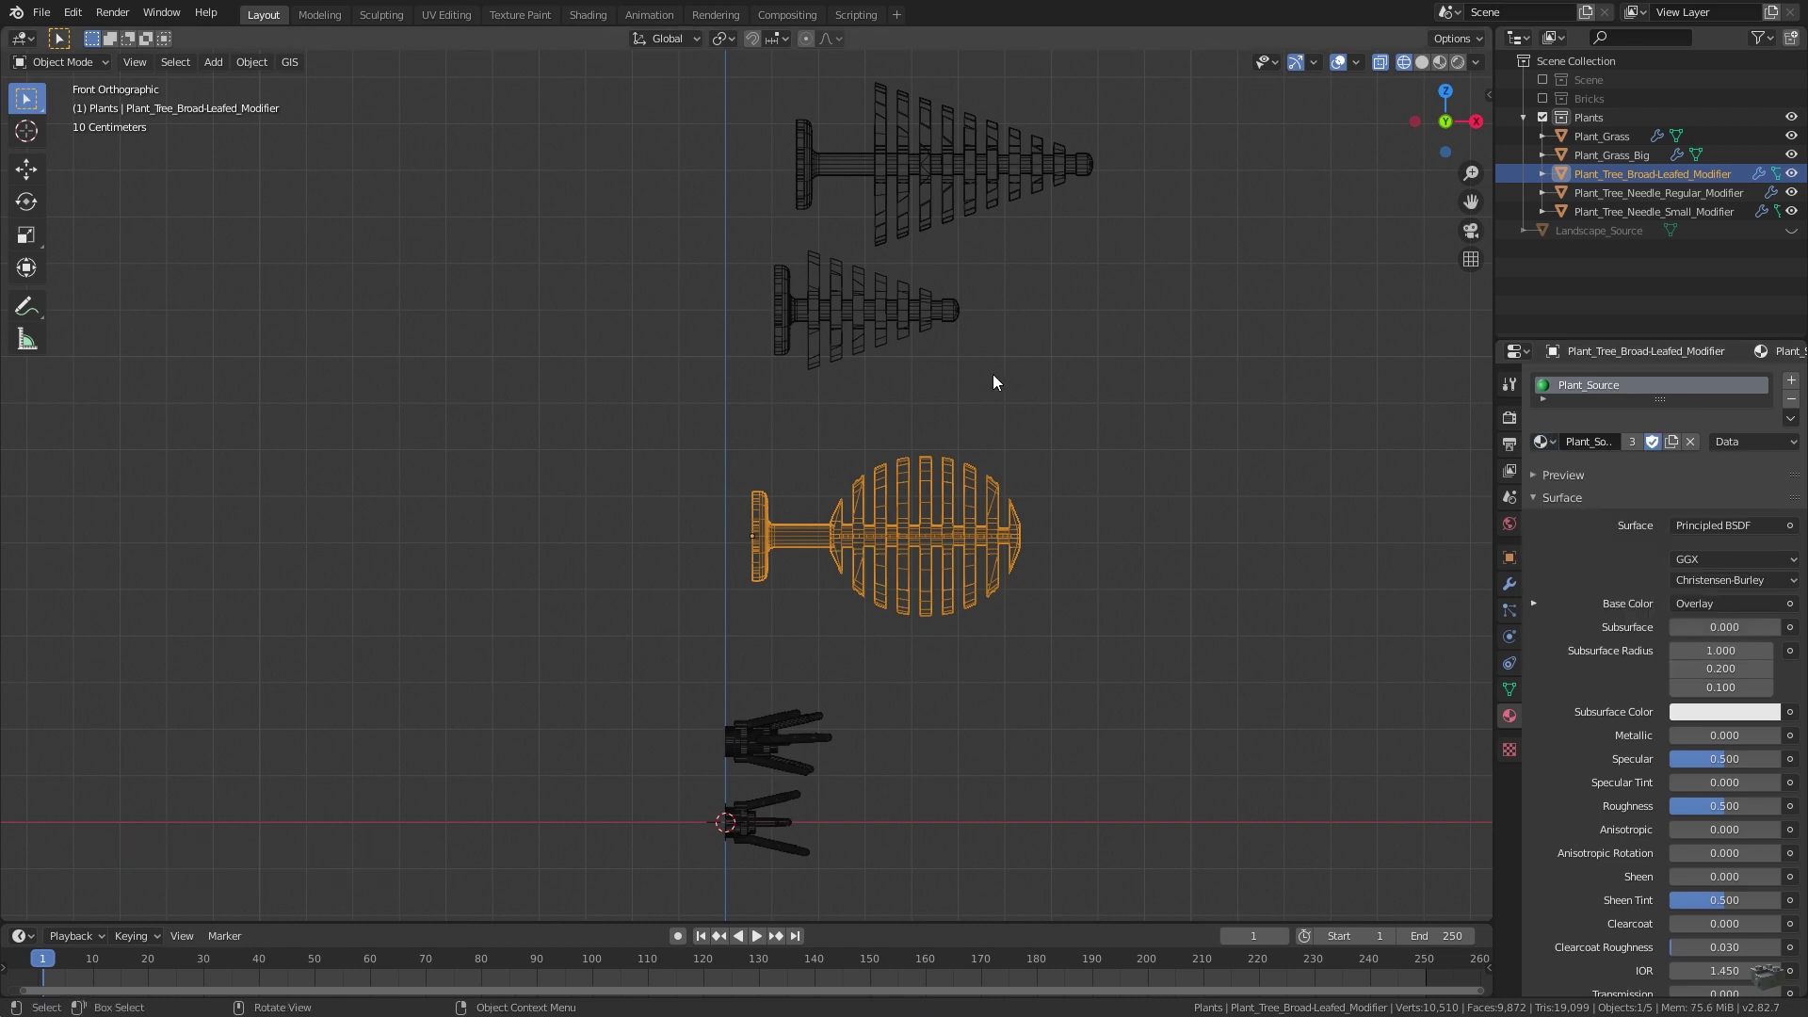
Give the small and regular needle trees the Plant_Source material too
{"action": "left_click", "coordinate": [932, 339]}
{"action": "left_click", "coordinate": [1658, 193]}
{"action": "left_click", "coordinate": [1542, 441]}
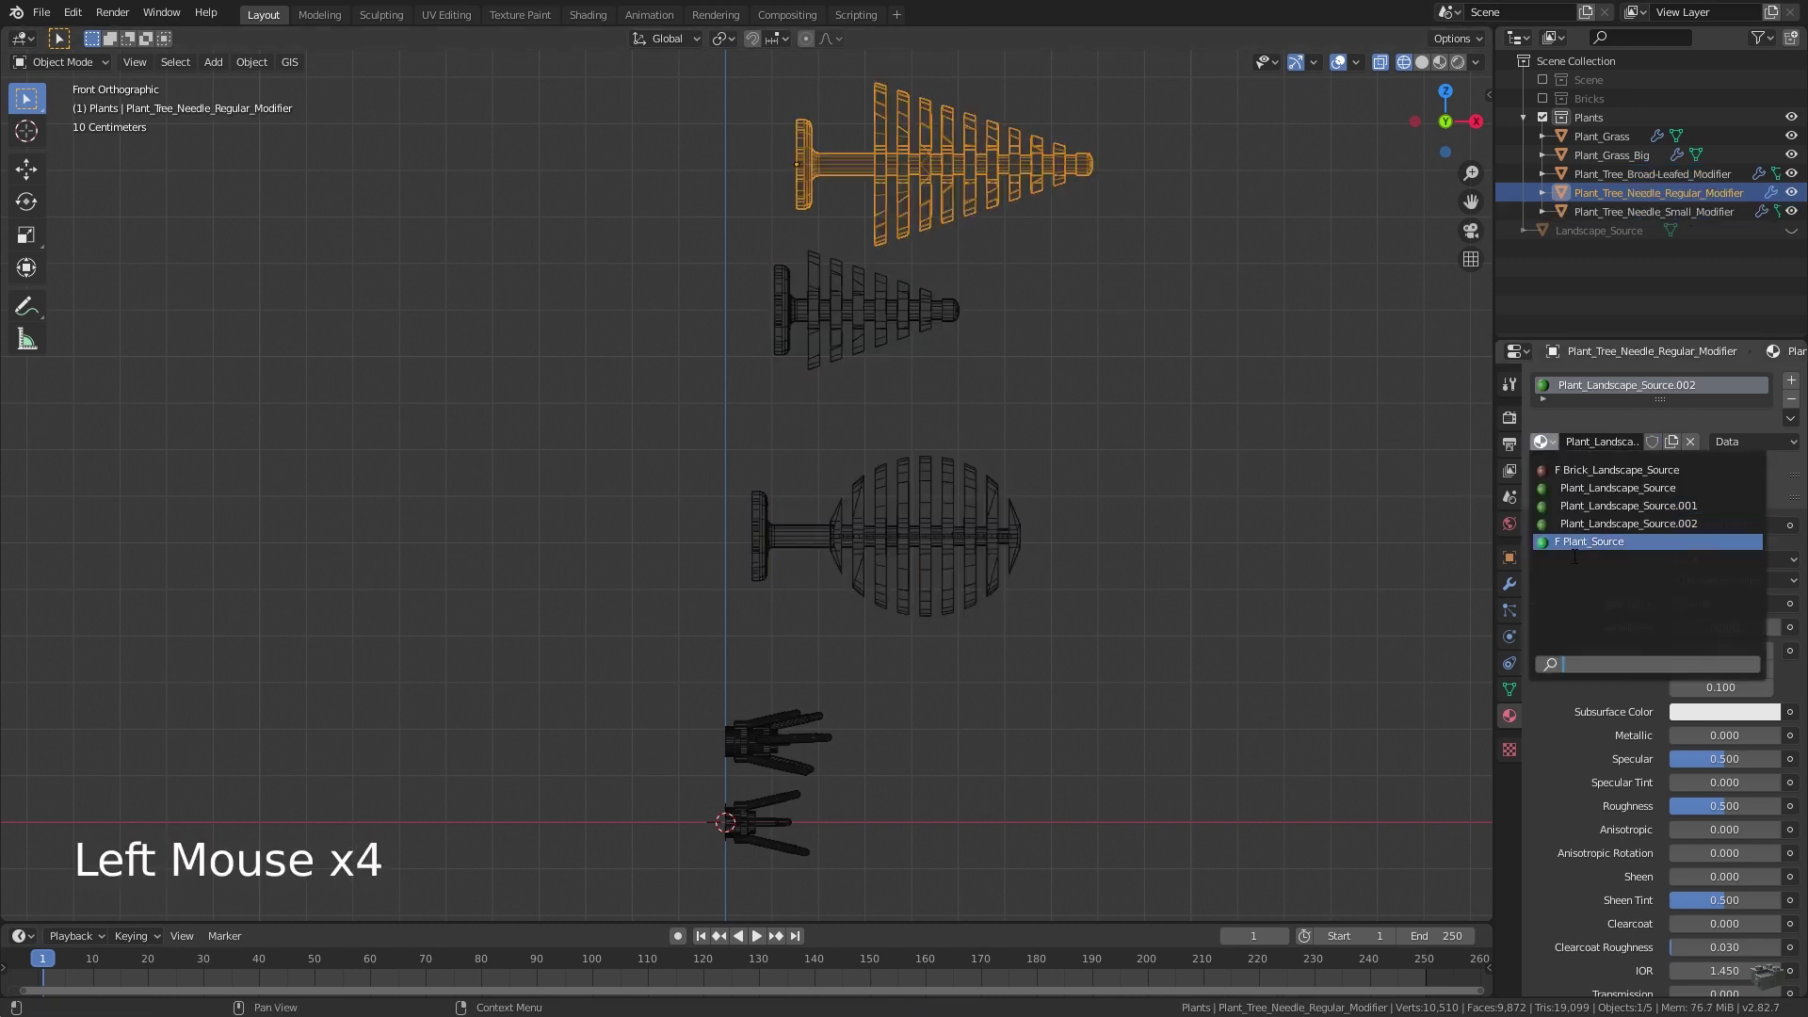
{"action": "left_click", "coordinate": [1590, 533]}
{"action": "left_click", "coordinate": [1611, 155]}
{"action": "left_click", "coordinate": [890, 537]}
{"action": "left_click", "coordinate": [891, 297]}
{"action": "left_click", "coordinate": [944, 177]}
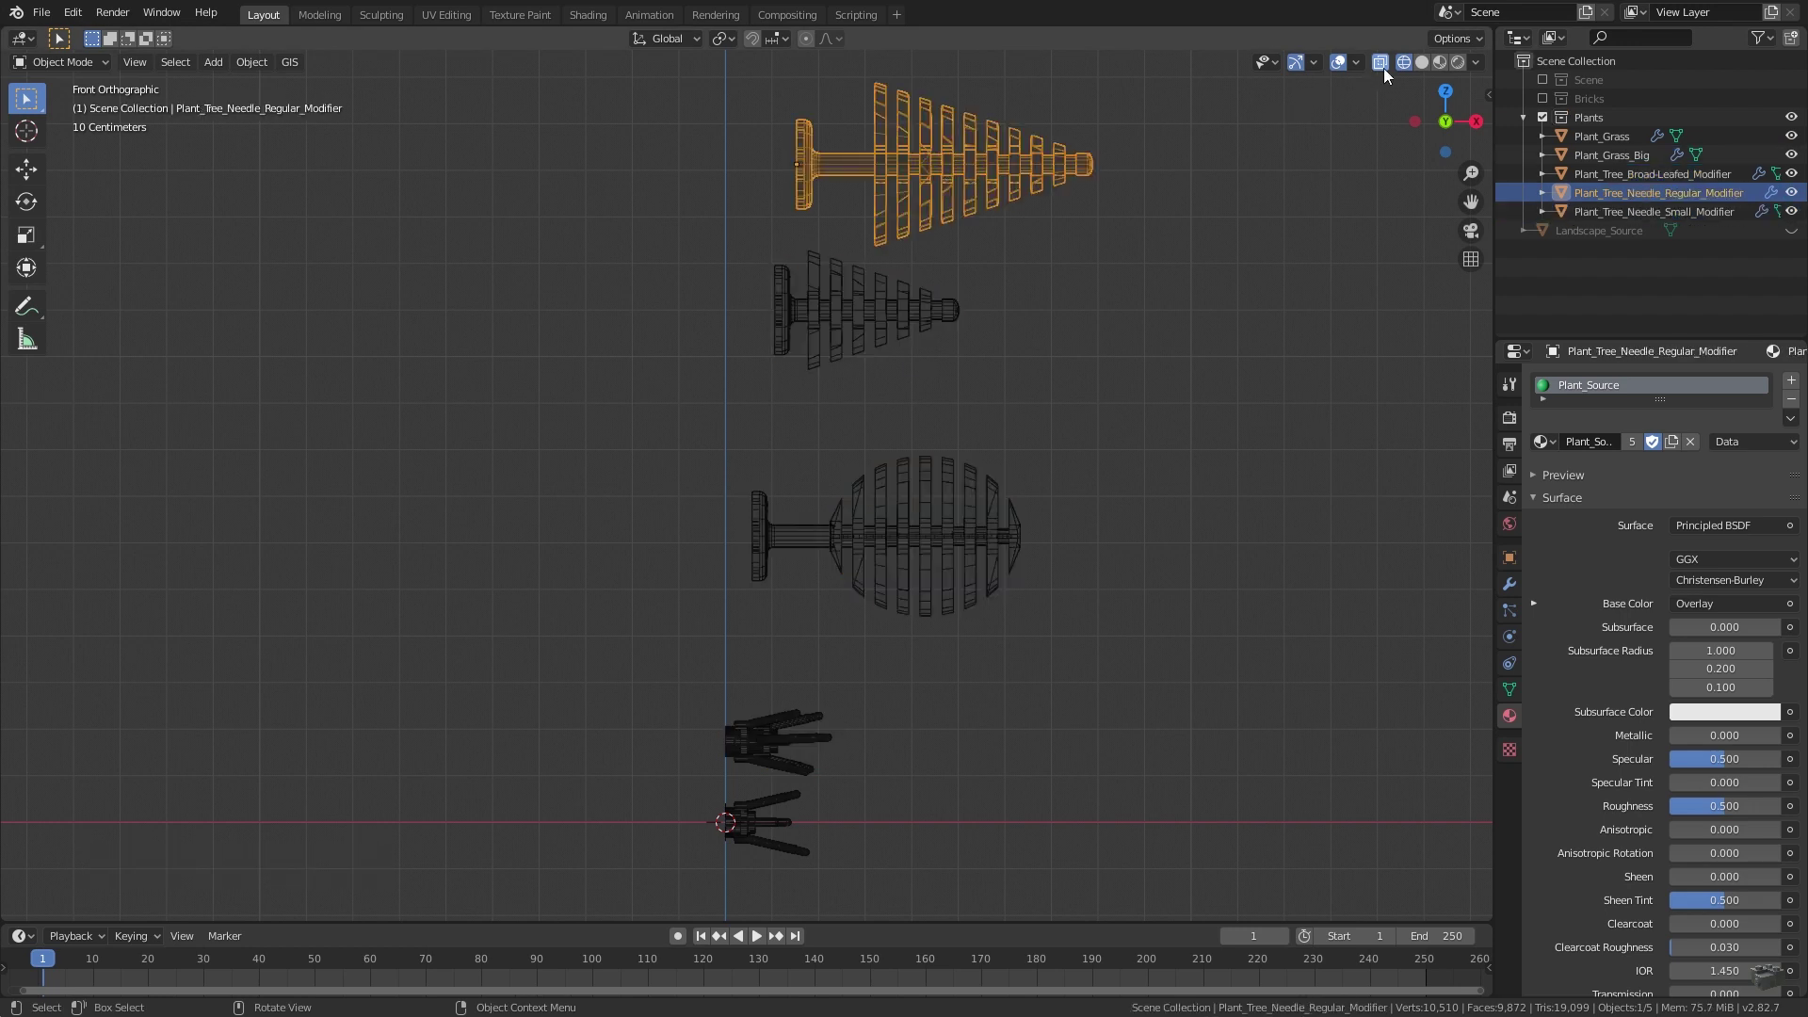
Use Solid shading, show the Scene collection, hide Plants, and look through the camera
{"action": "left_click", "coordinate": [1422, 62]}
{"action": "left_click", "coordinate": [1543, 80]}
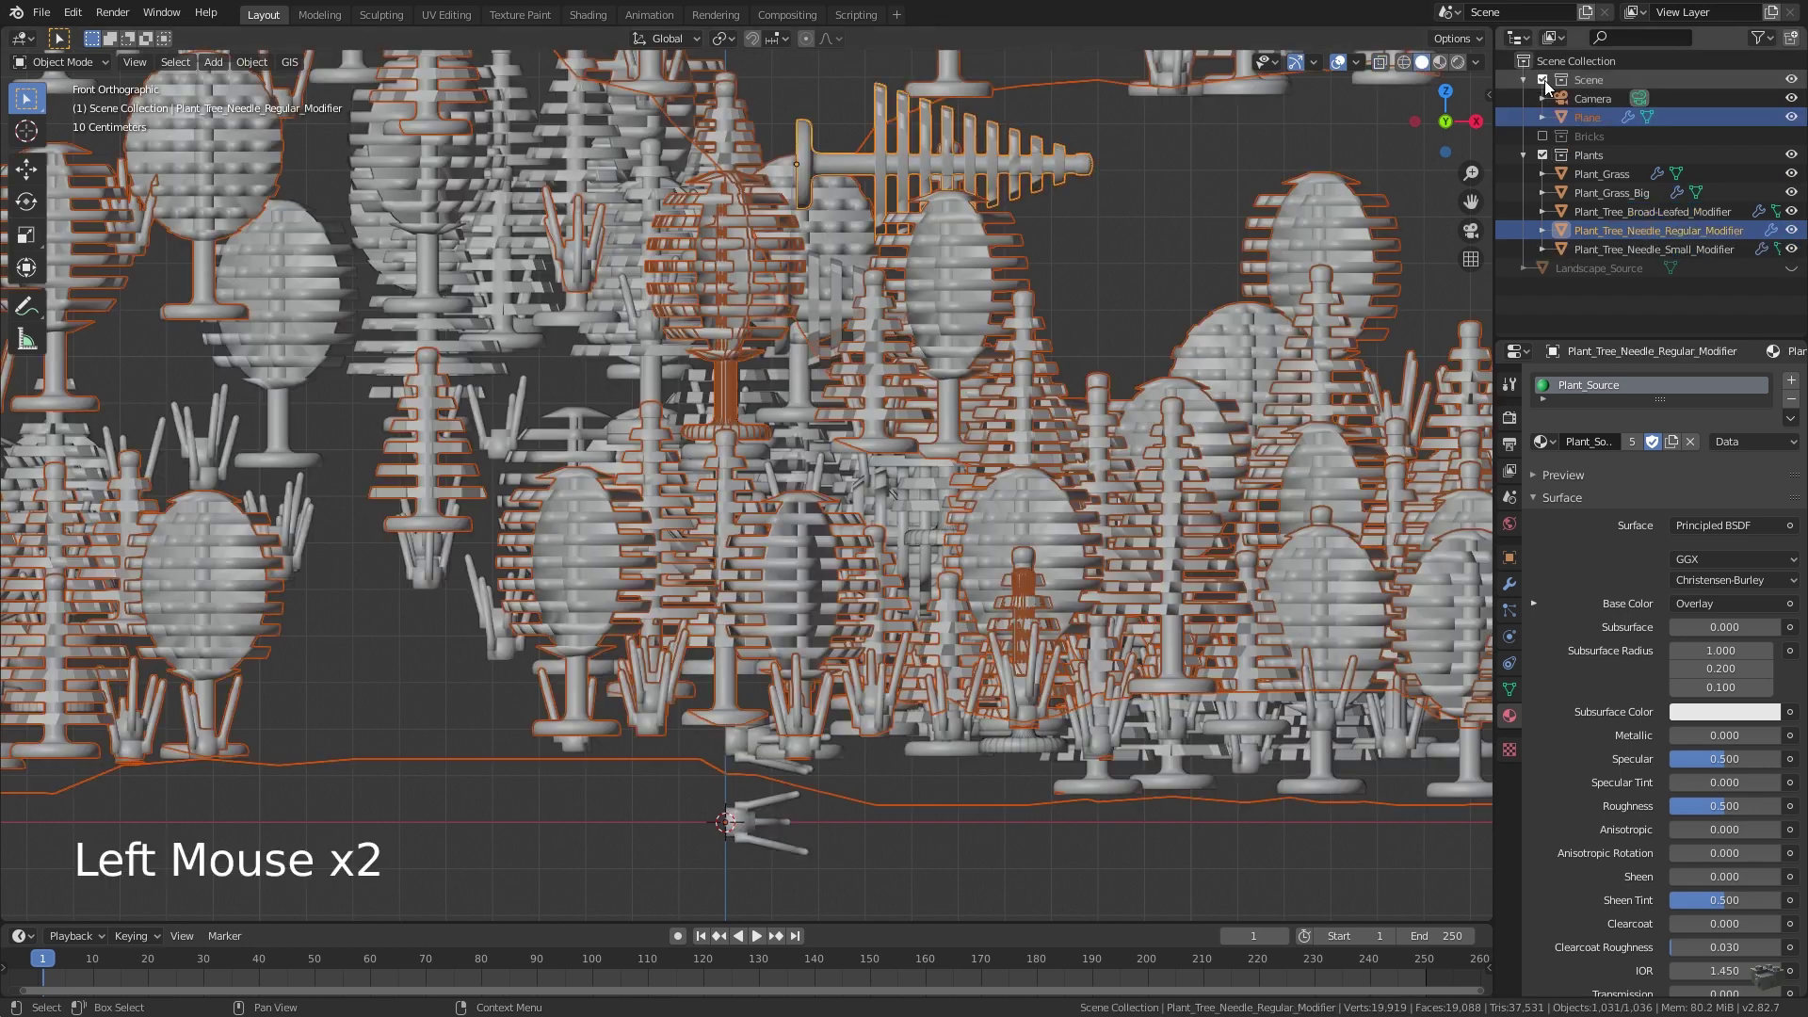
{"action": "left_click", "coordinate": [1543, 155]}
{"action": "key", "text": "KP_0"}
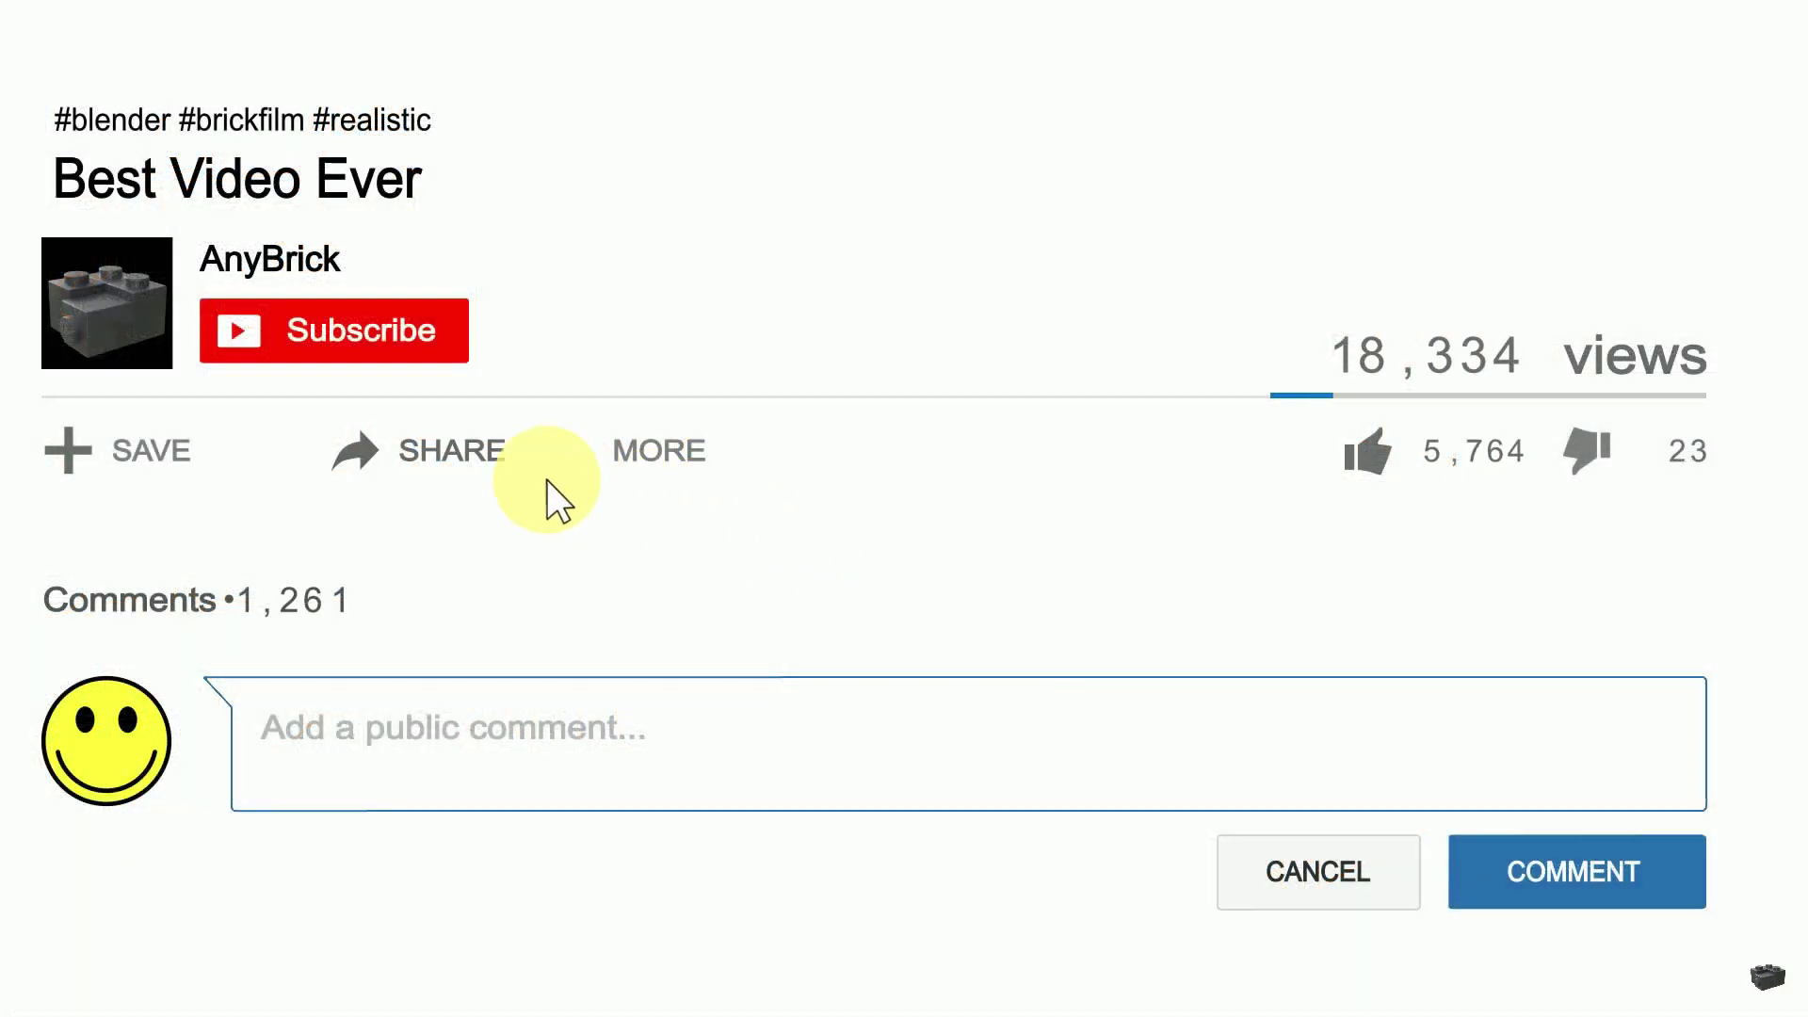
Share and like the video, comment 'Are there any other ways to import bricks into Blender?', subscribe with notifications
{"action": "left_click", "coordinate": [420, 456]}
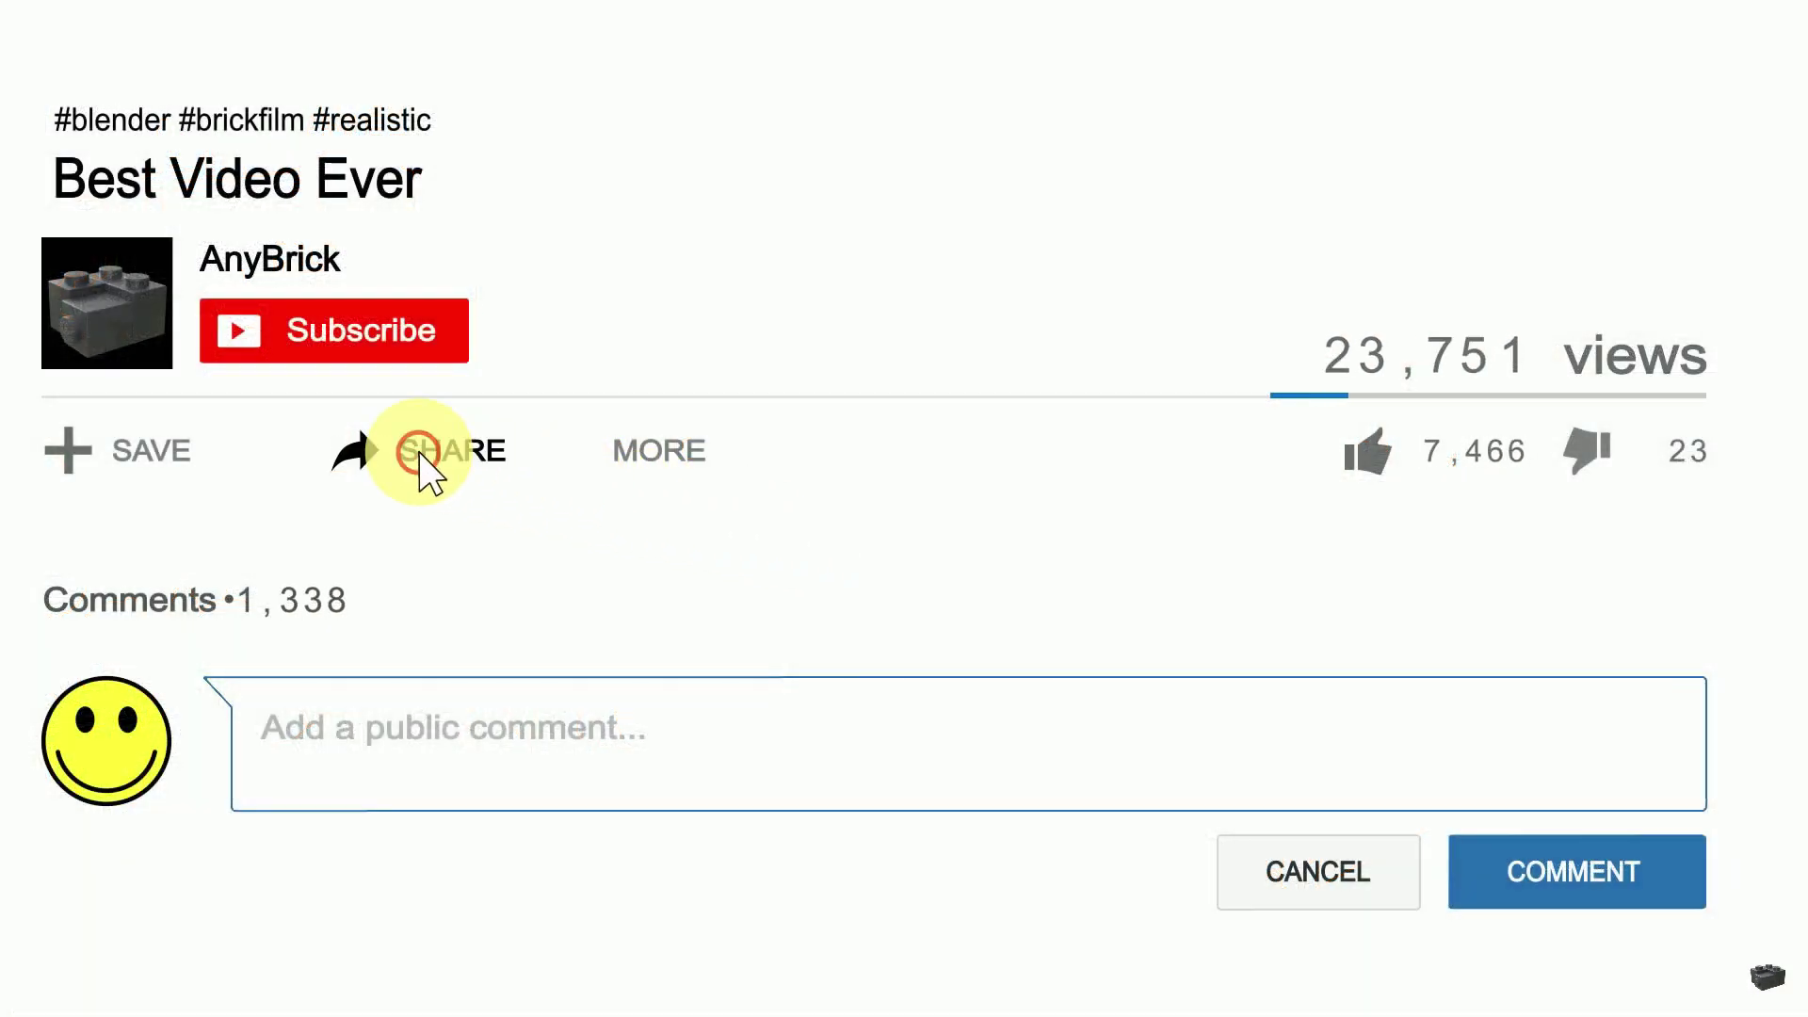
{"action": "left_click", "coordinate": [1368, 454]}
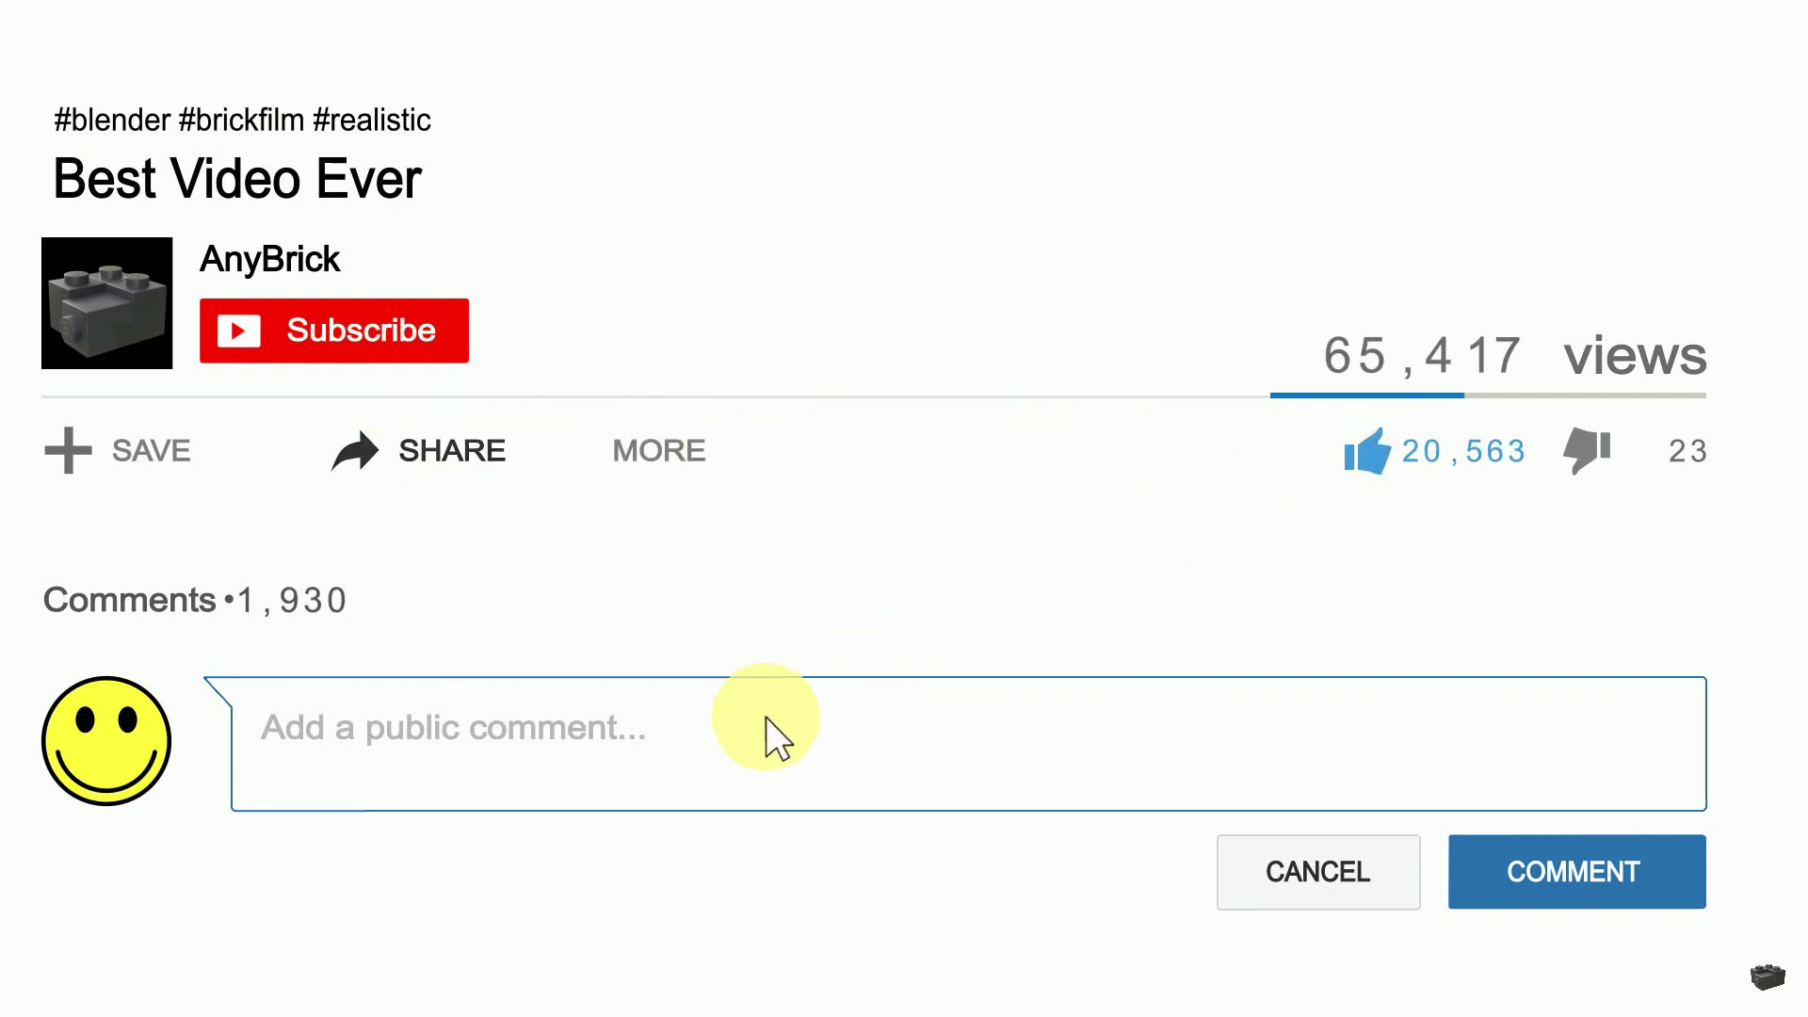
{"action": "left_click", "coordinate": [666, 775]}
{"action": "type", "text": "Are there any other ways to"}
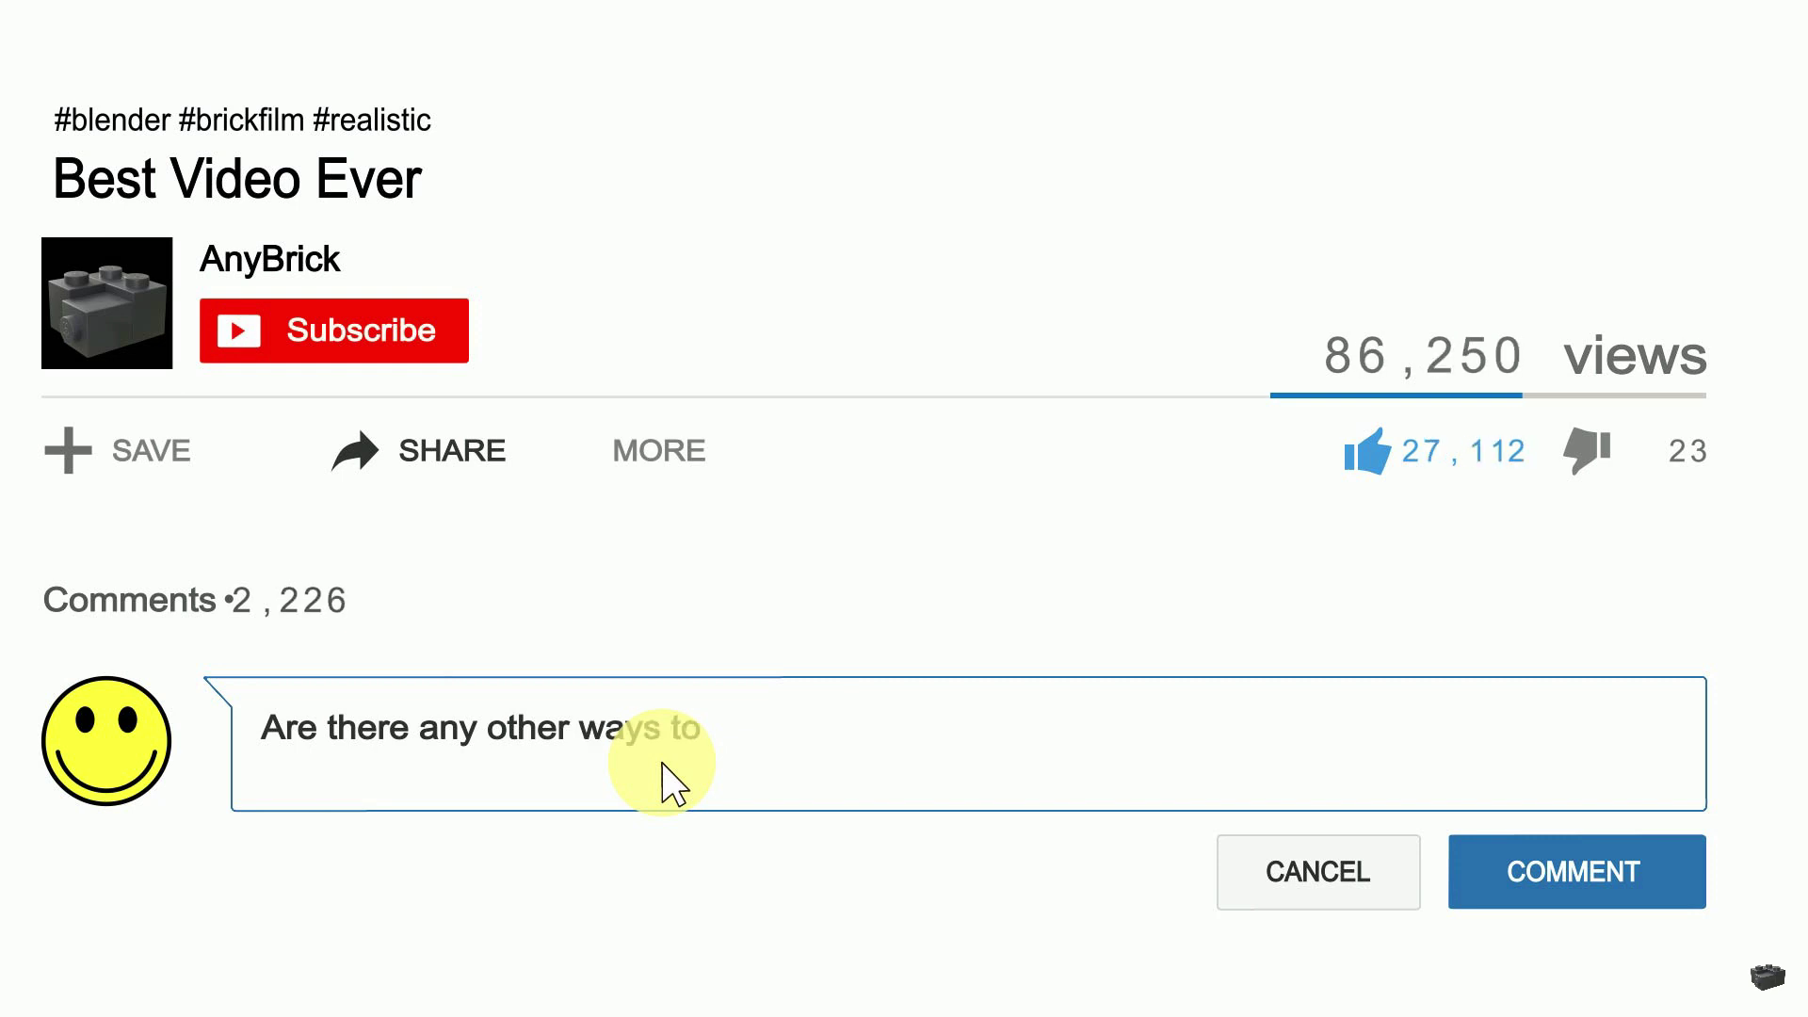
{"action": "type", "text": " import bricks into Blender?"}
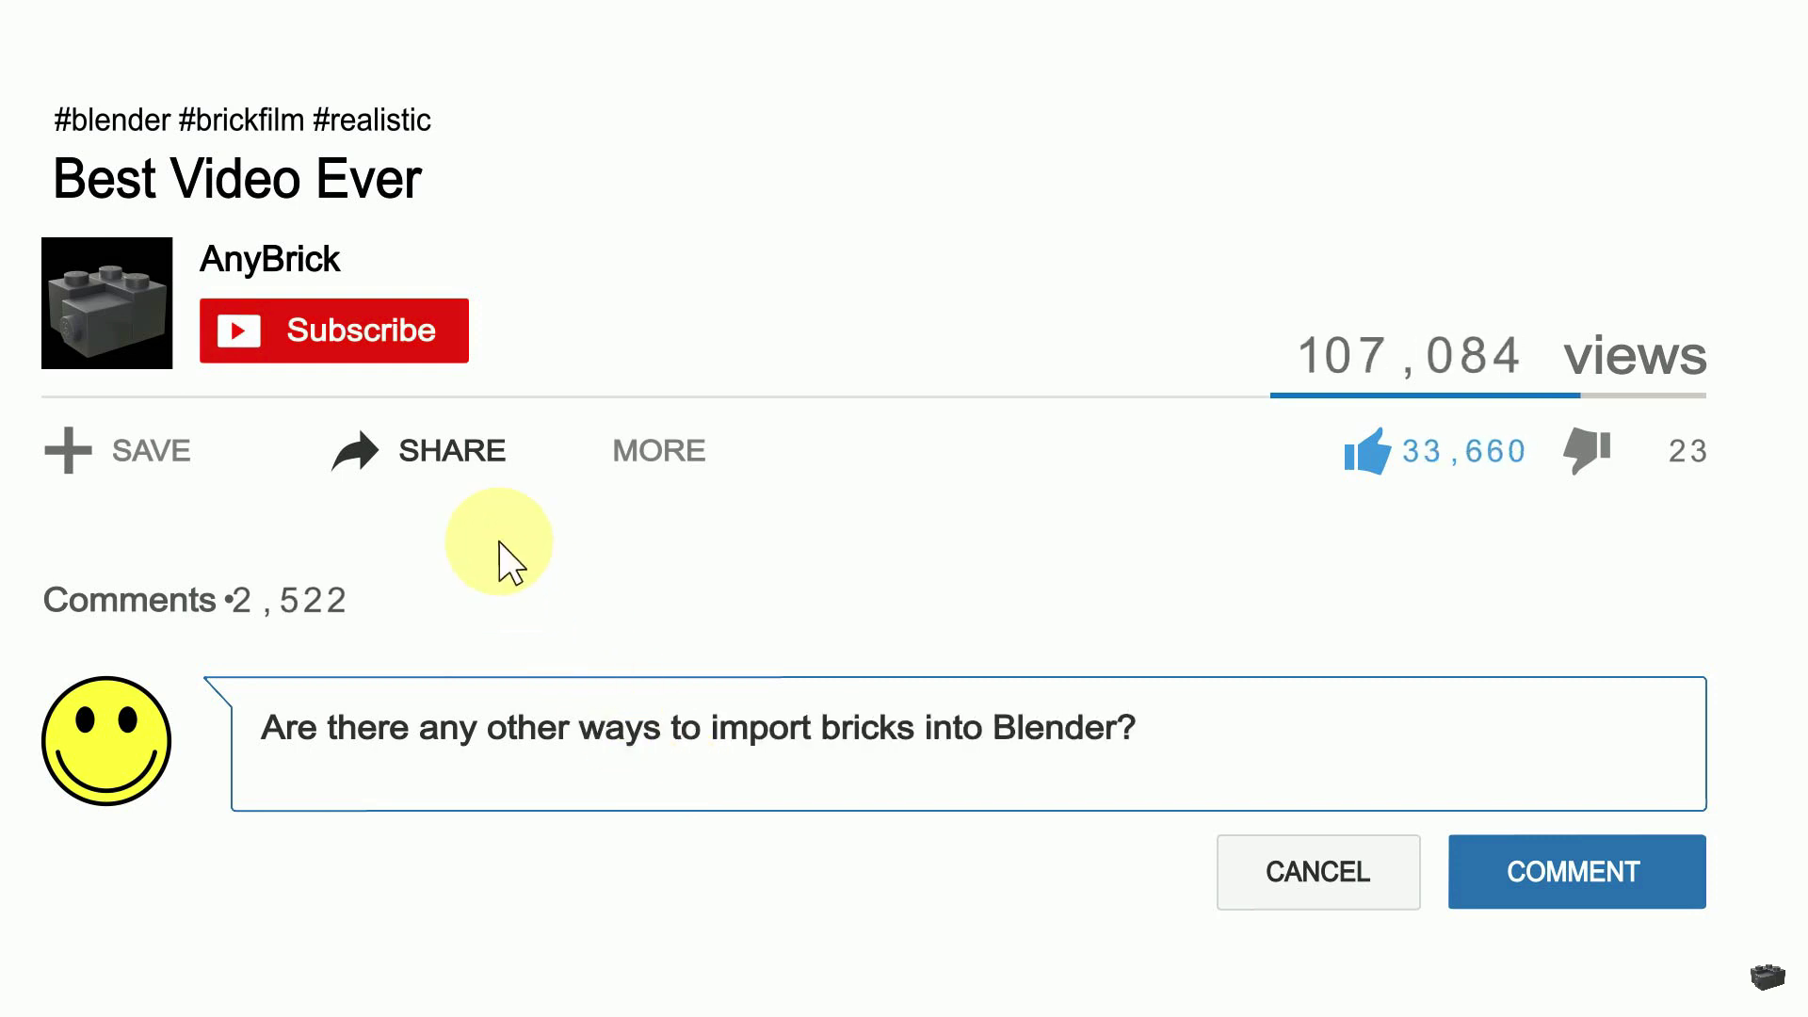
{"action": "left_click", "coordinate": [343, 333]}
{"action": "left_click", "coordinate": [473, 328]}
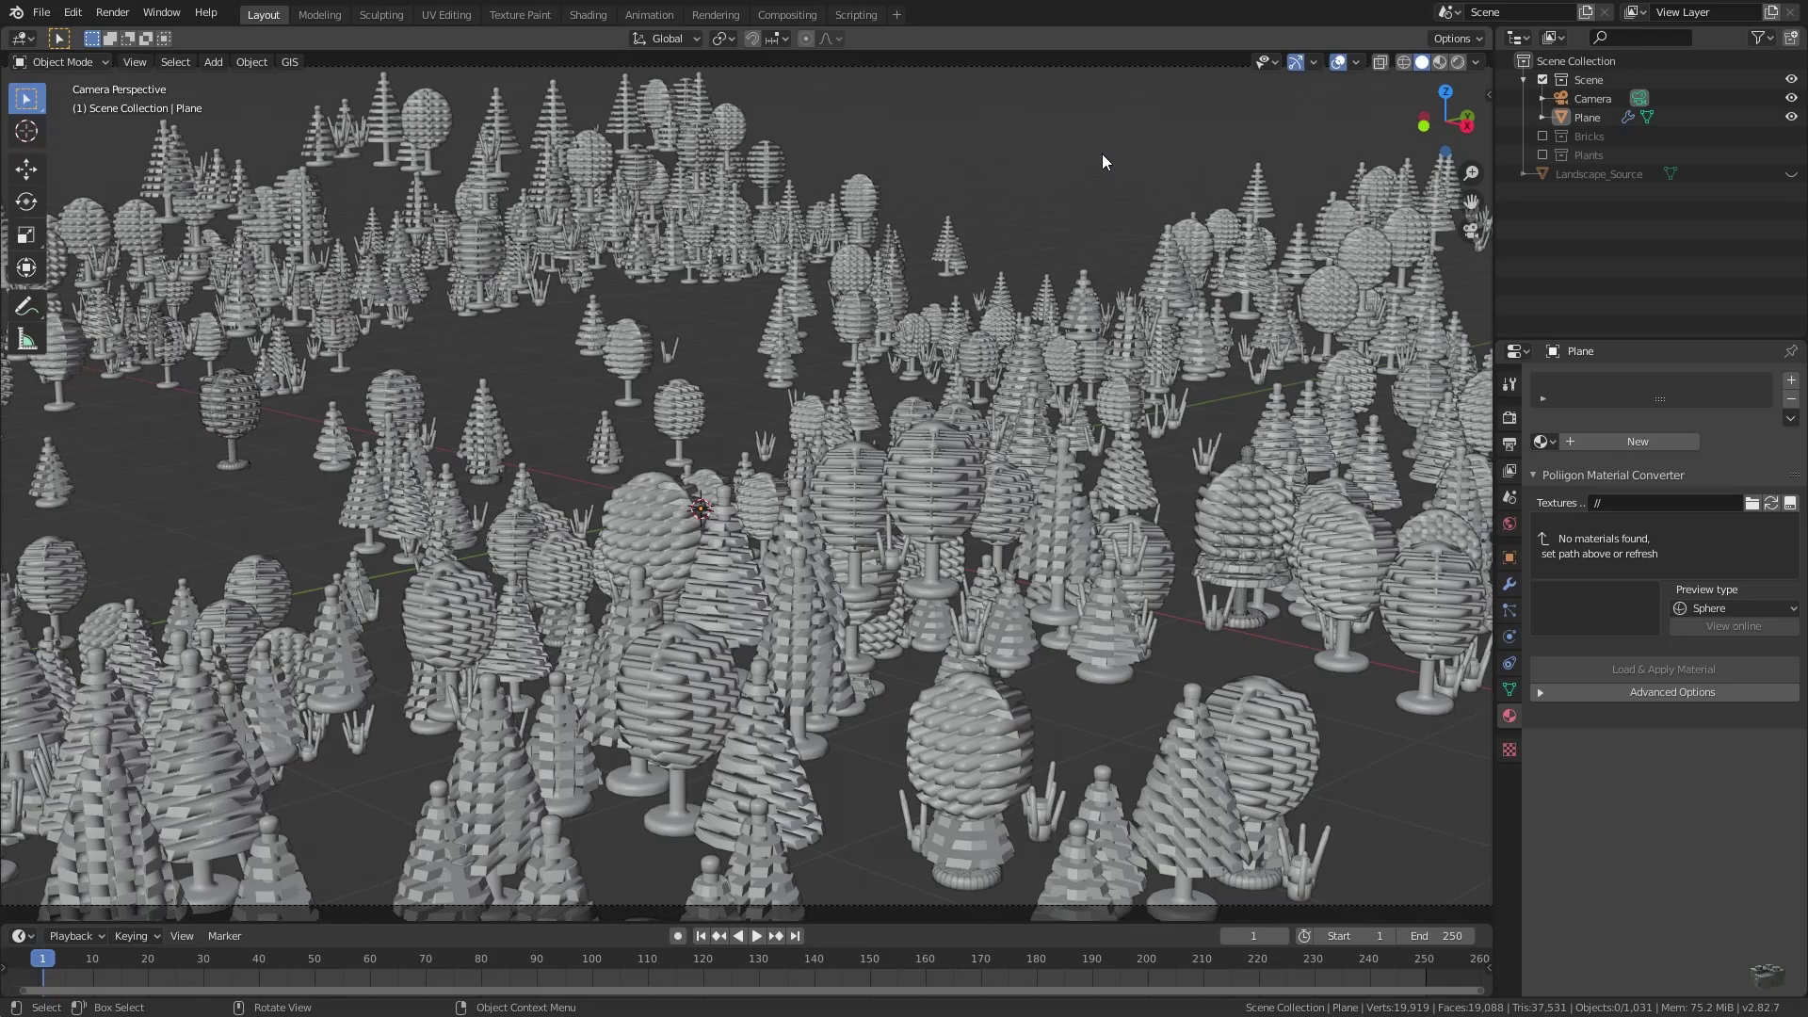
Open the landscape plane's particle settings on the Particle_Grass system
{"action": "left_click", "coordinate": [1586, 117]}
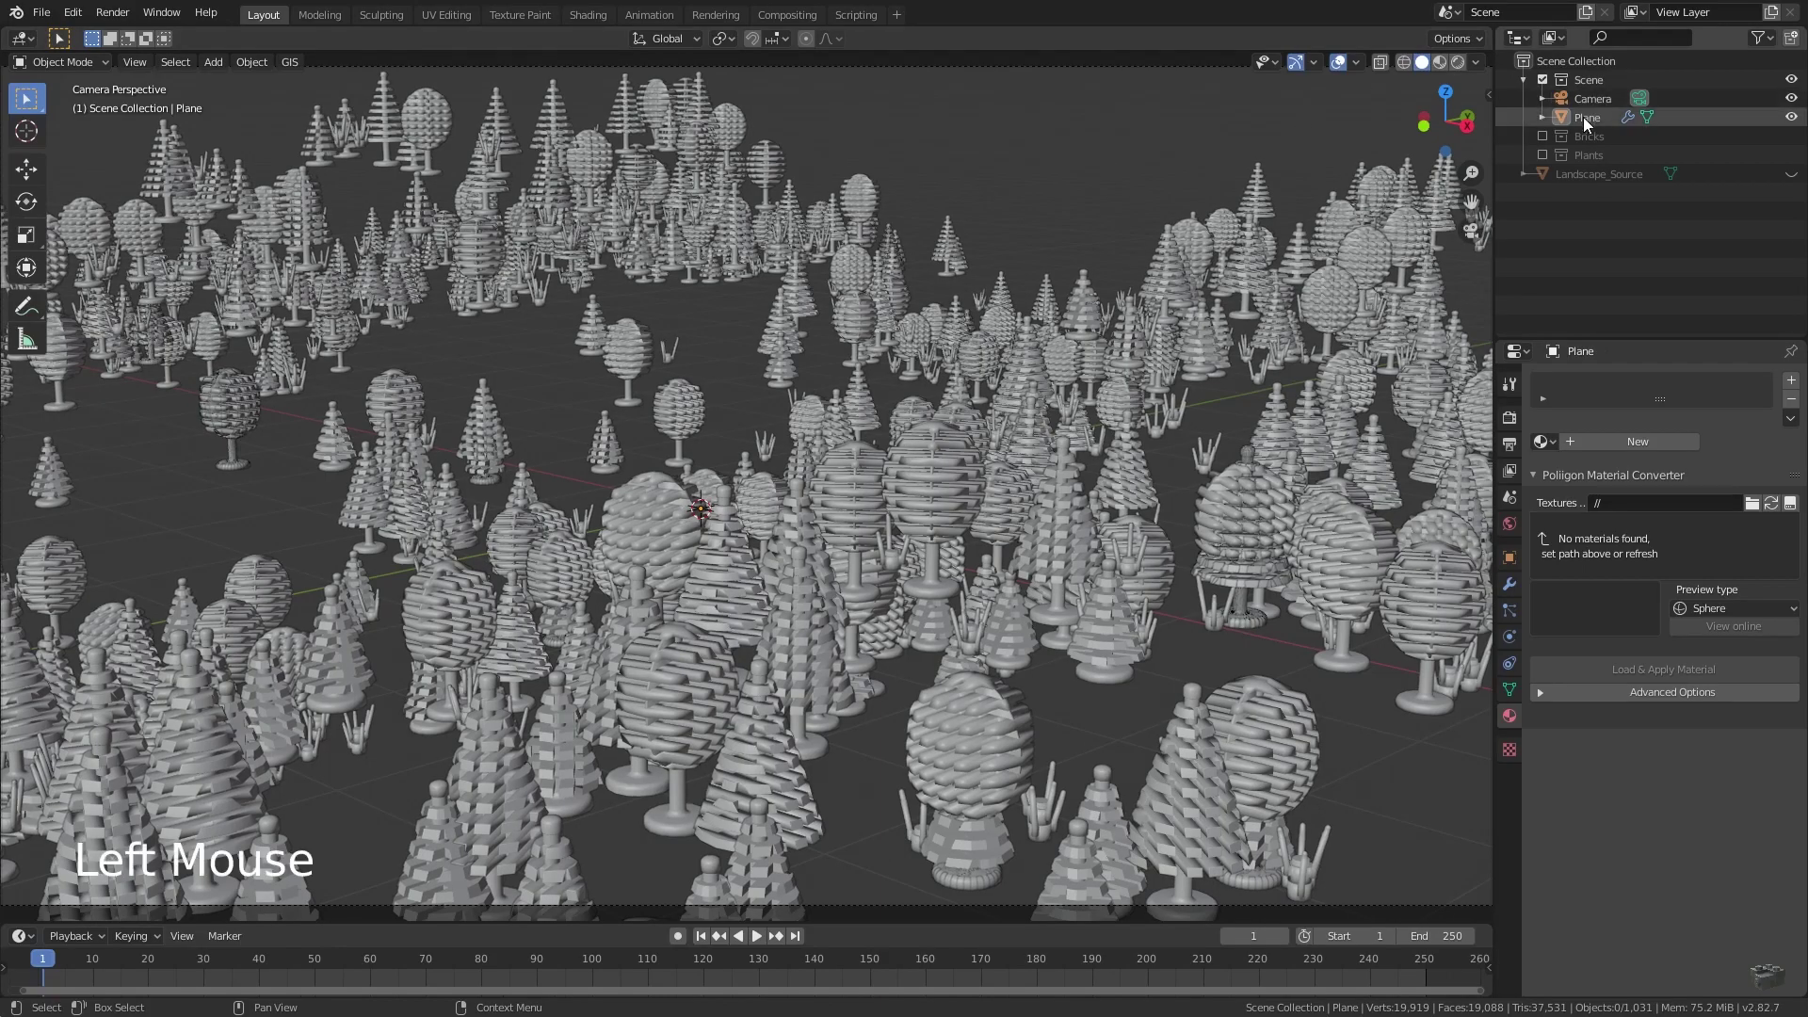
{"action": "left_click", "coordinate": [1510, 610]}
{"action": "scroll", "coordinate": [1598, 401], "scroll_direction": "up", "scroll_amount": 6}
{"action": "left_click", "coordinate": [1601, 405]}
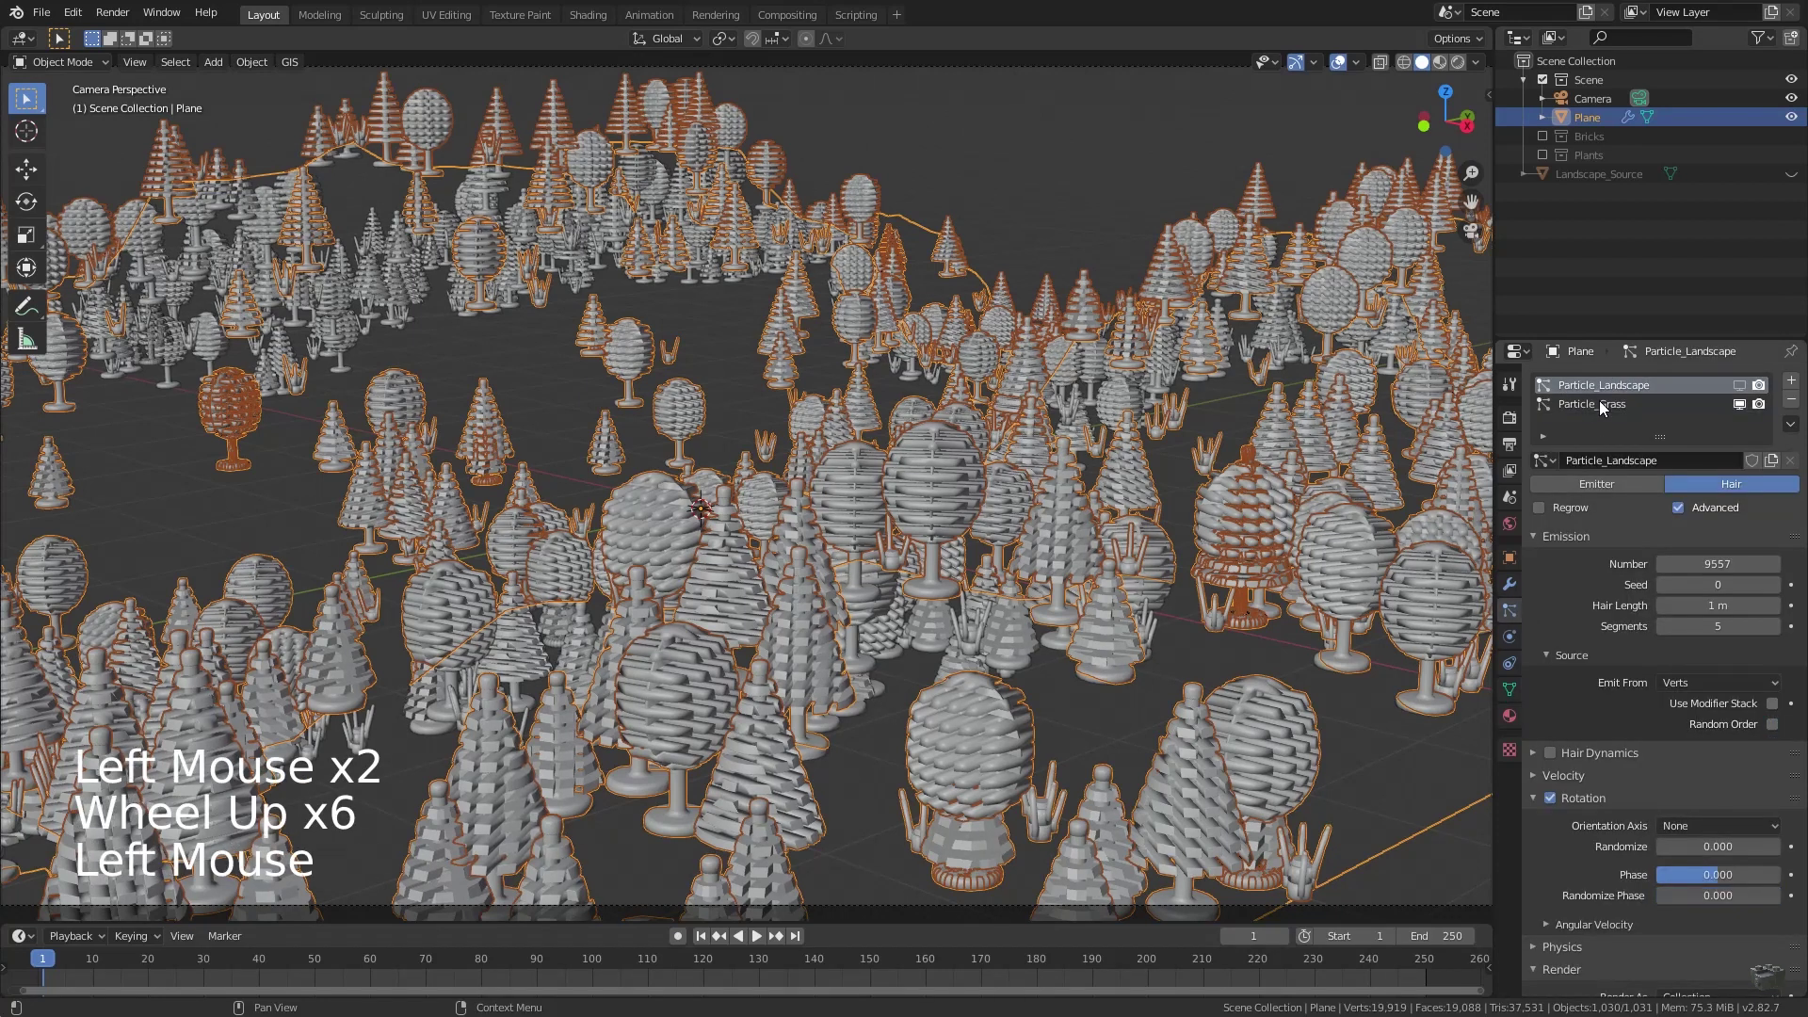
{"action": "left_click", "coordinate": [1599, 404]}
{"action": "scroll", "coordinate": [1598, 401], "scroll_direction": "down", "scroll_amount": 7}
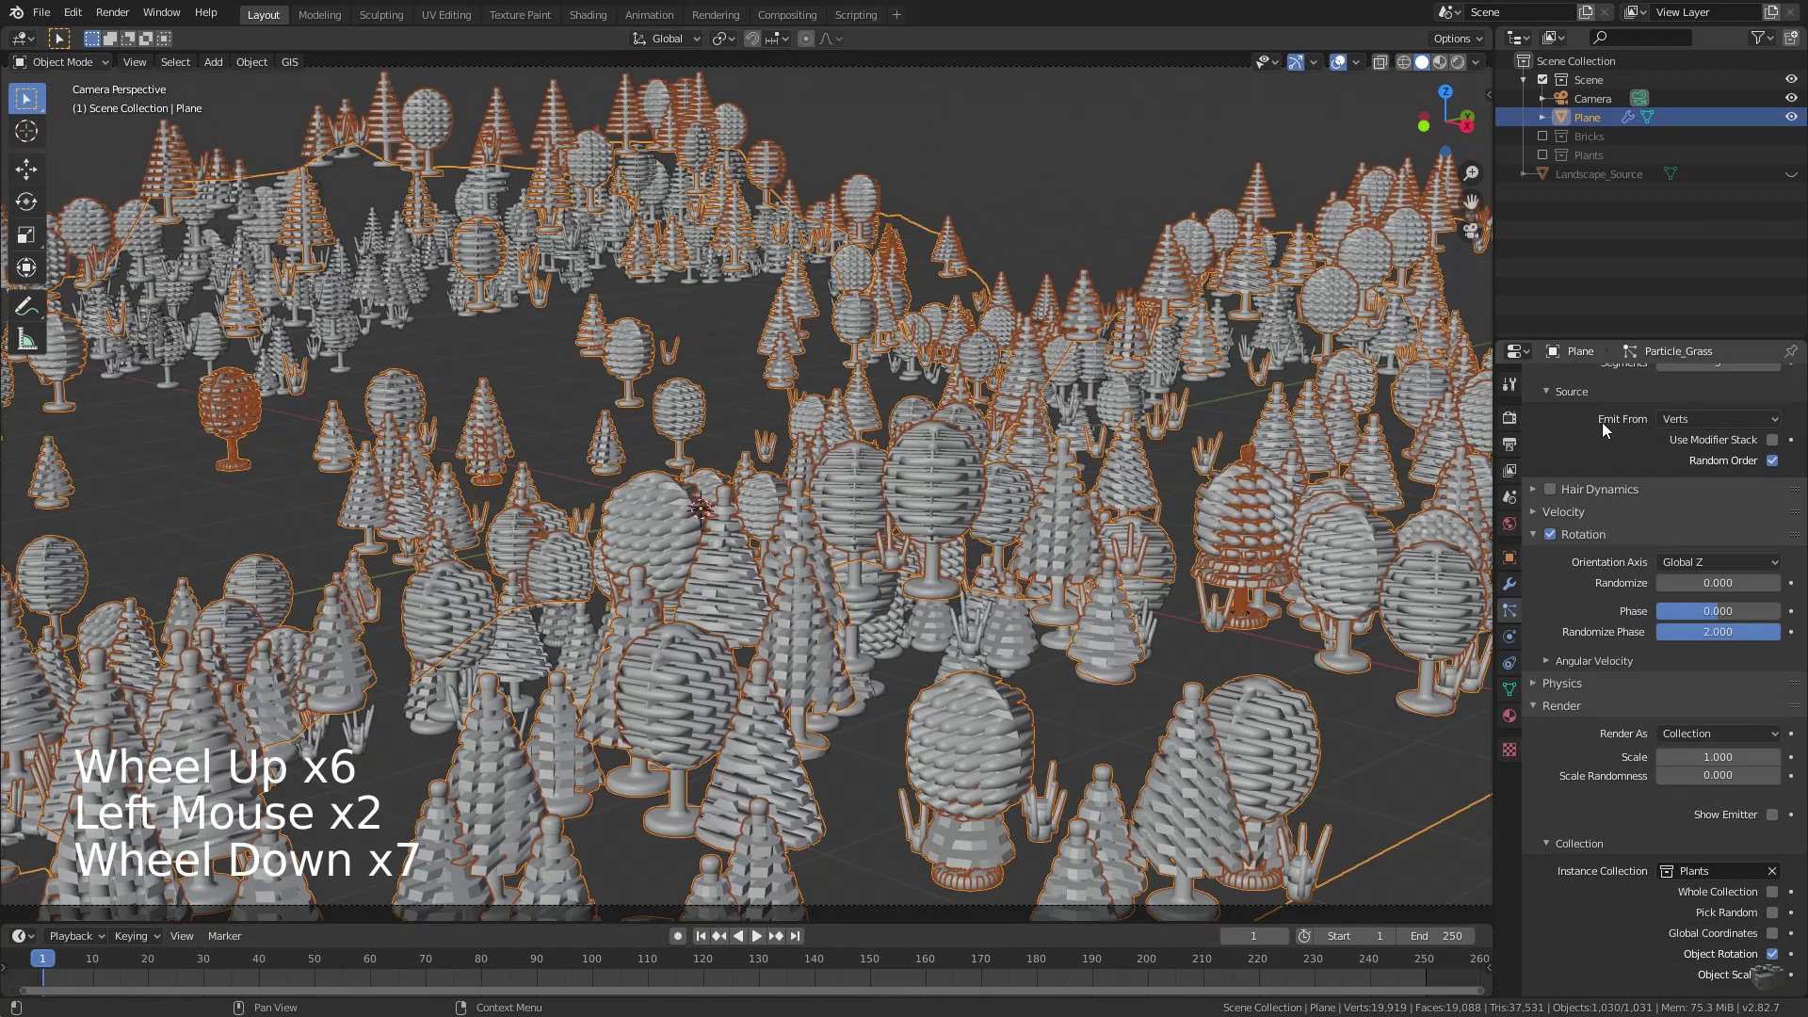
Enable Random Order for the grass emission, then deselect all and view through the camera
{"action": "left_click", "coordinate": [1775, 463]}
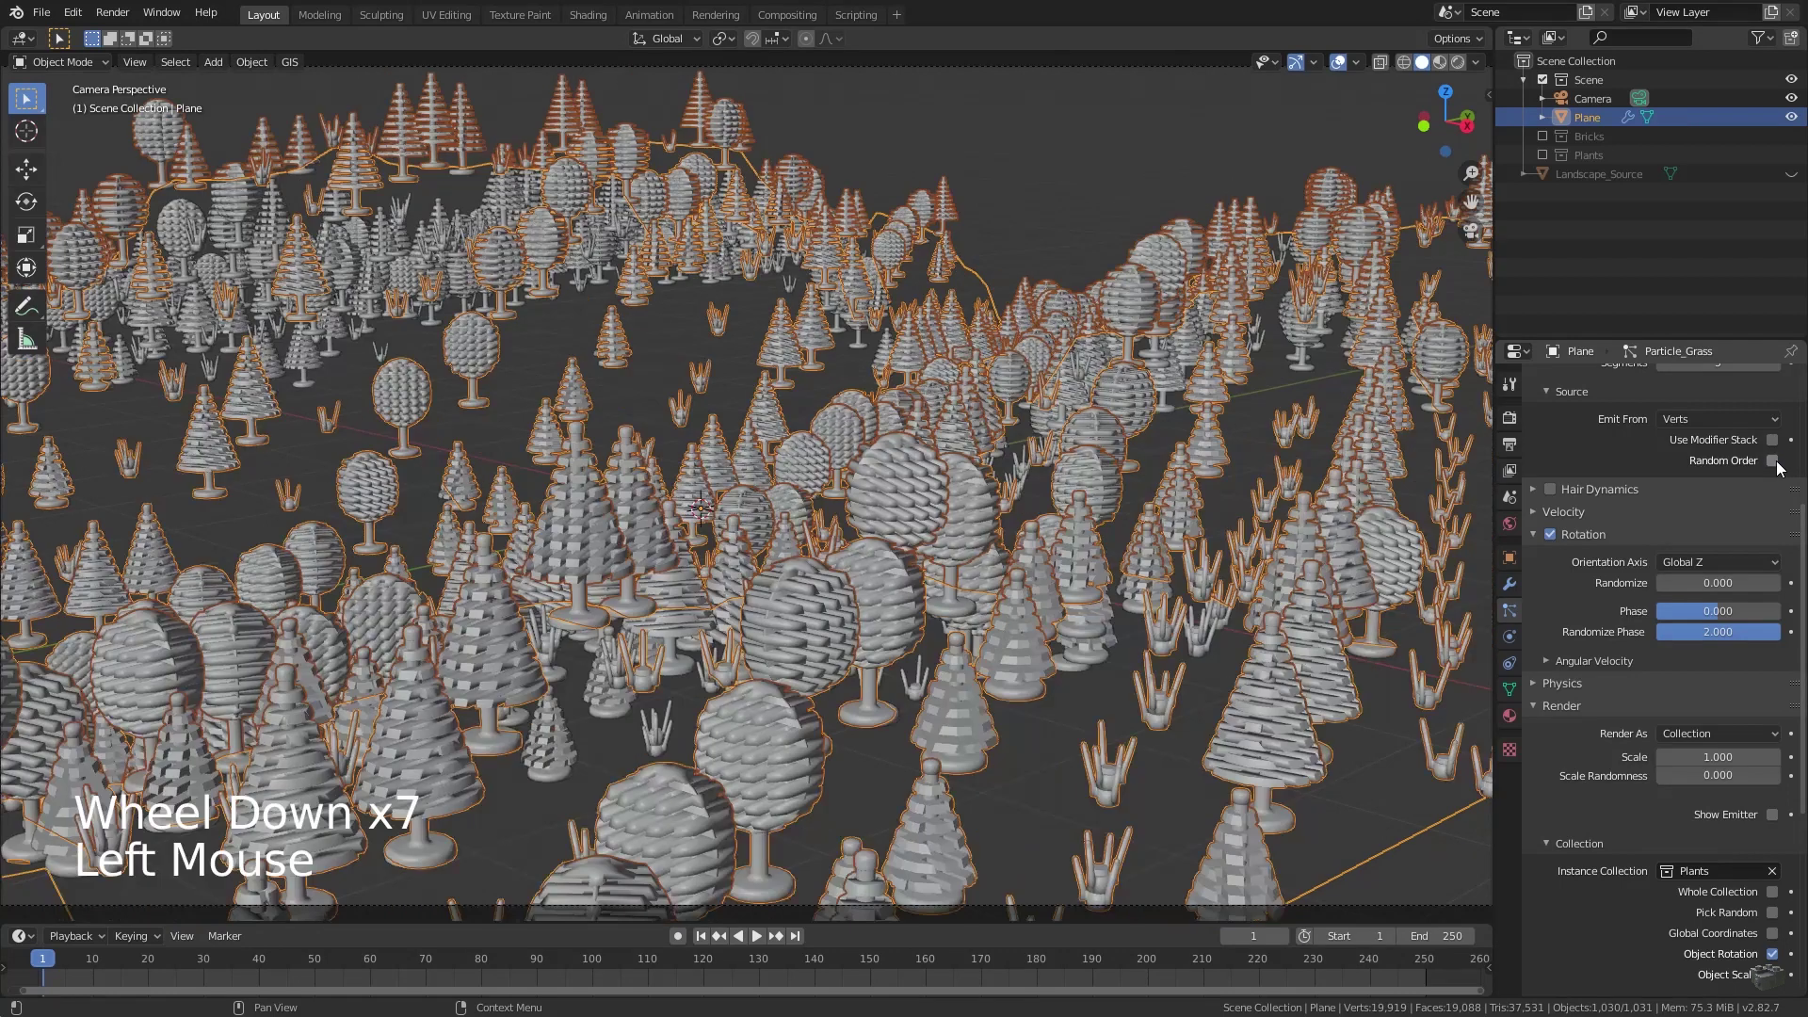
{"action": "left_click", "coordinate": [1774, 463]}
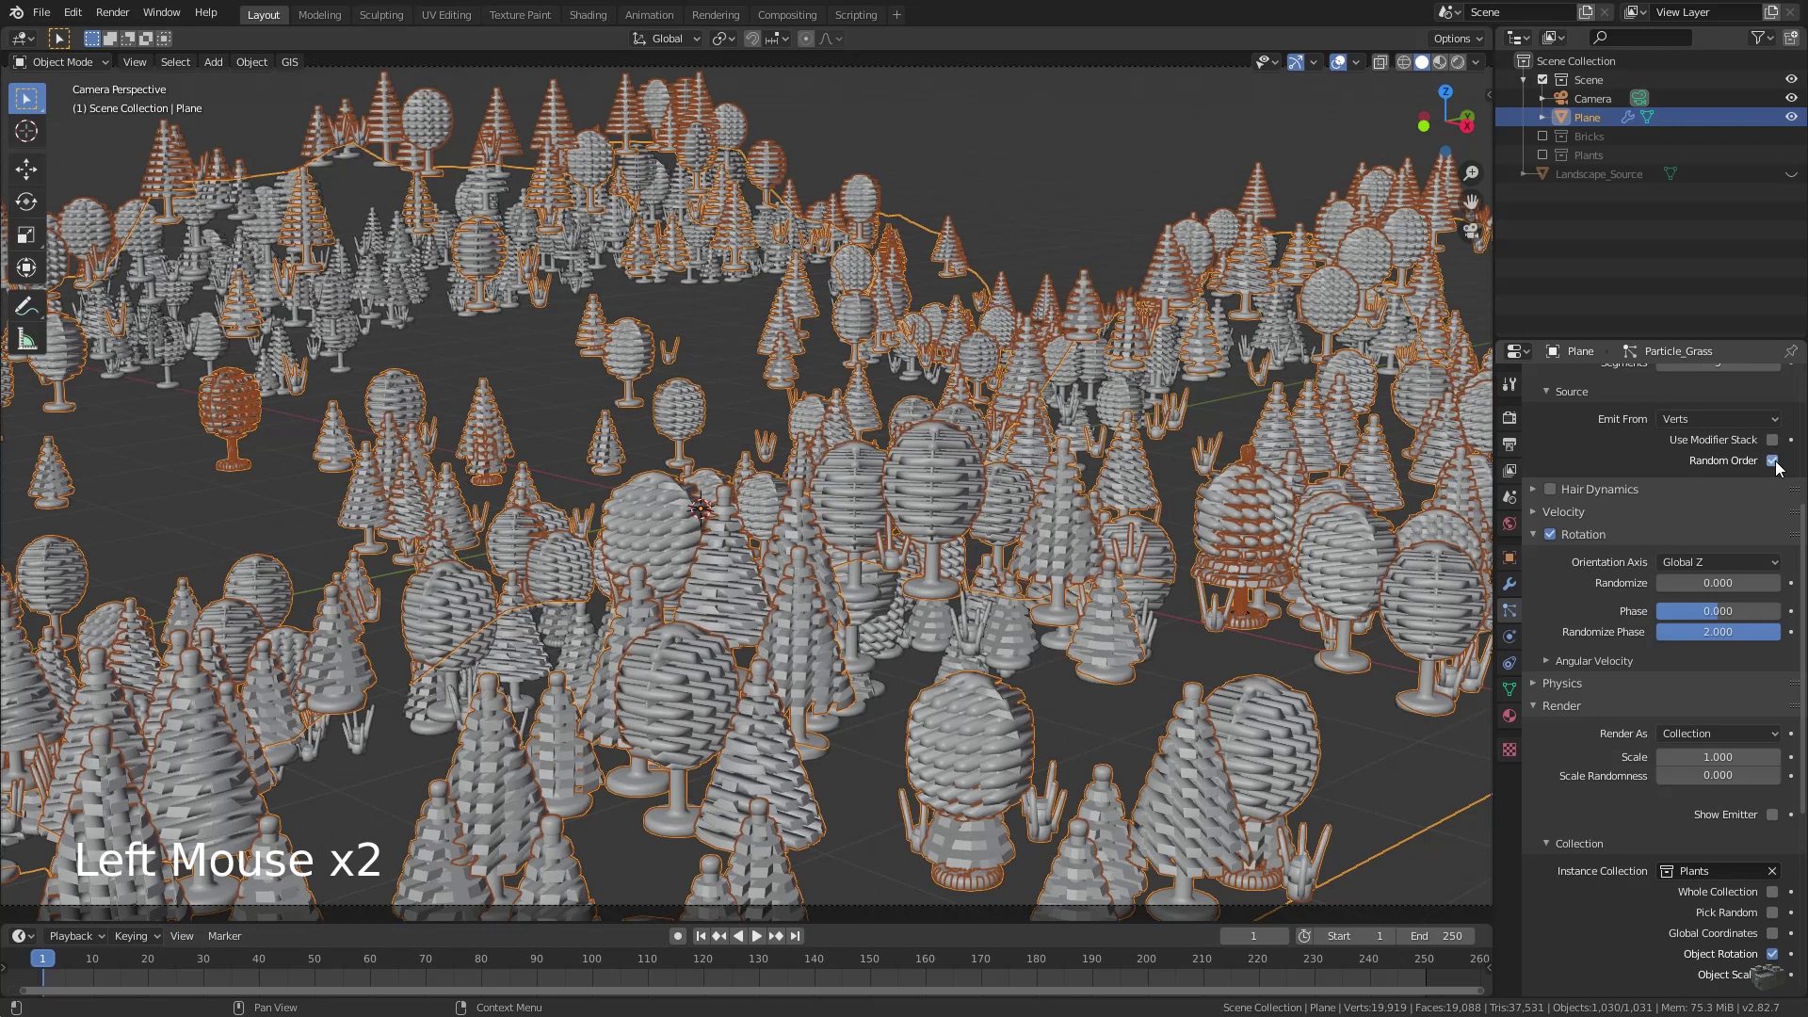
{"action": "key", "text": "KP_7"}
{"action": "left_click", "coordinate": [1775, 463]}
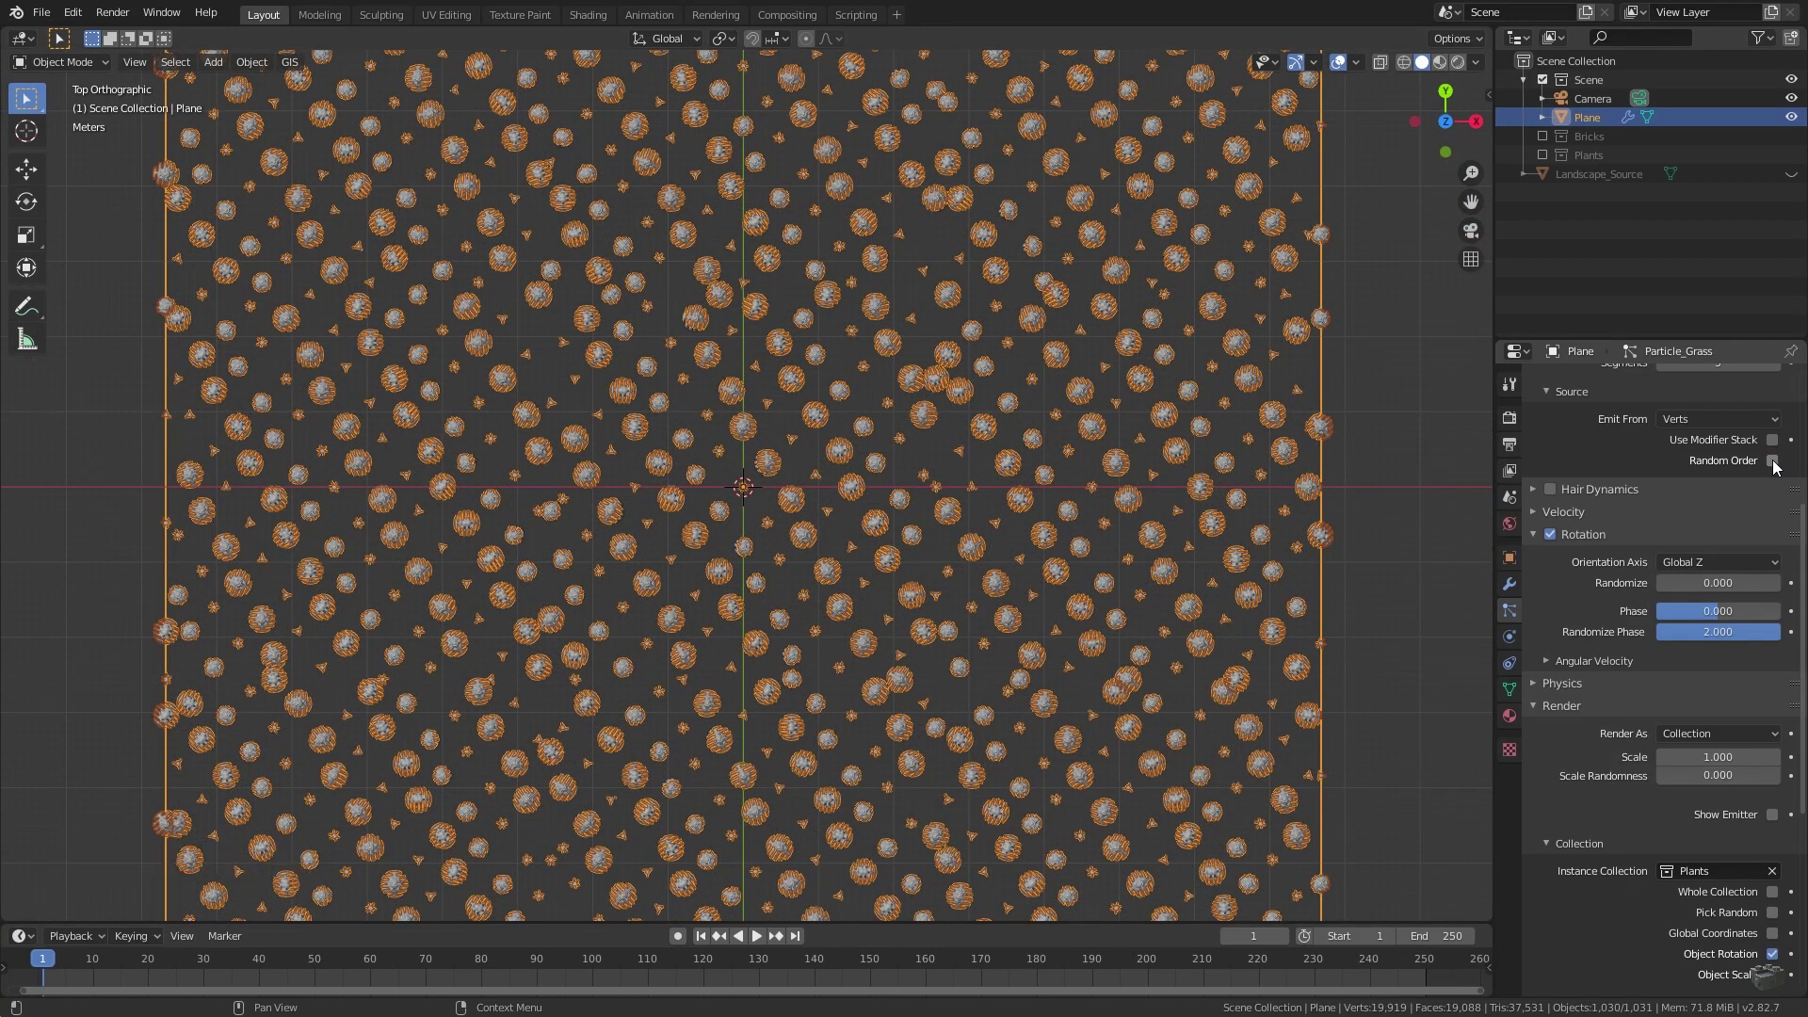
{"action": "left_click", "coordinate": [1773, 461]}
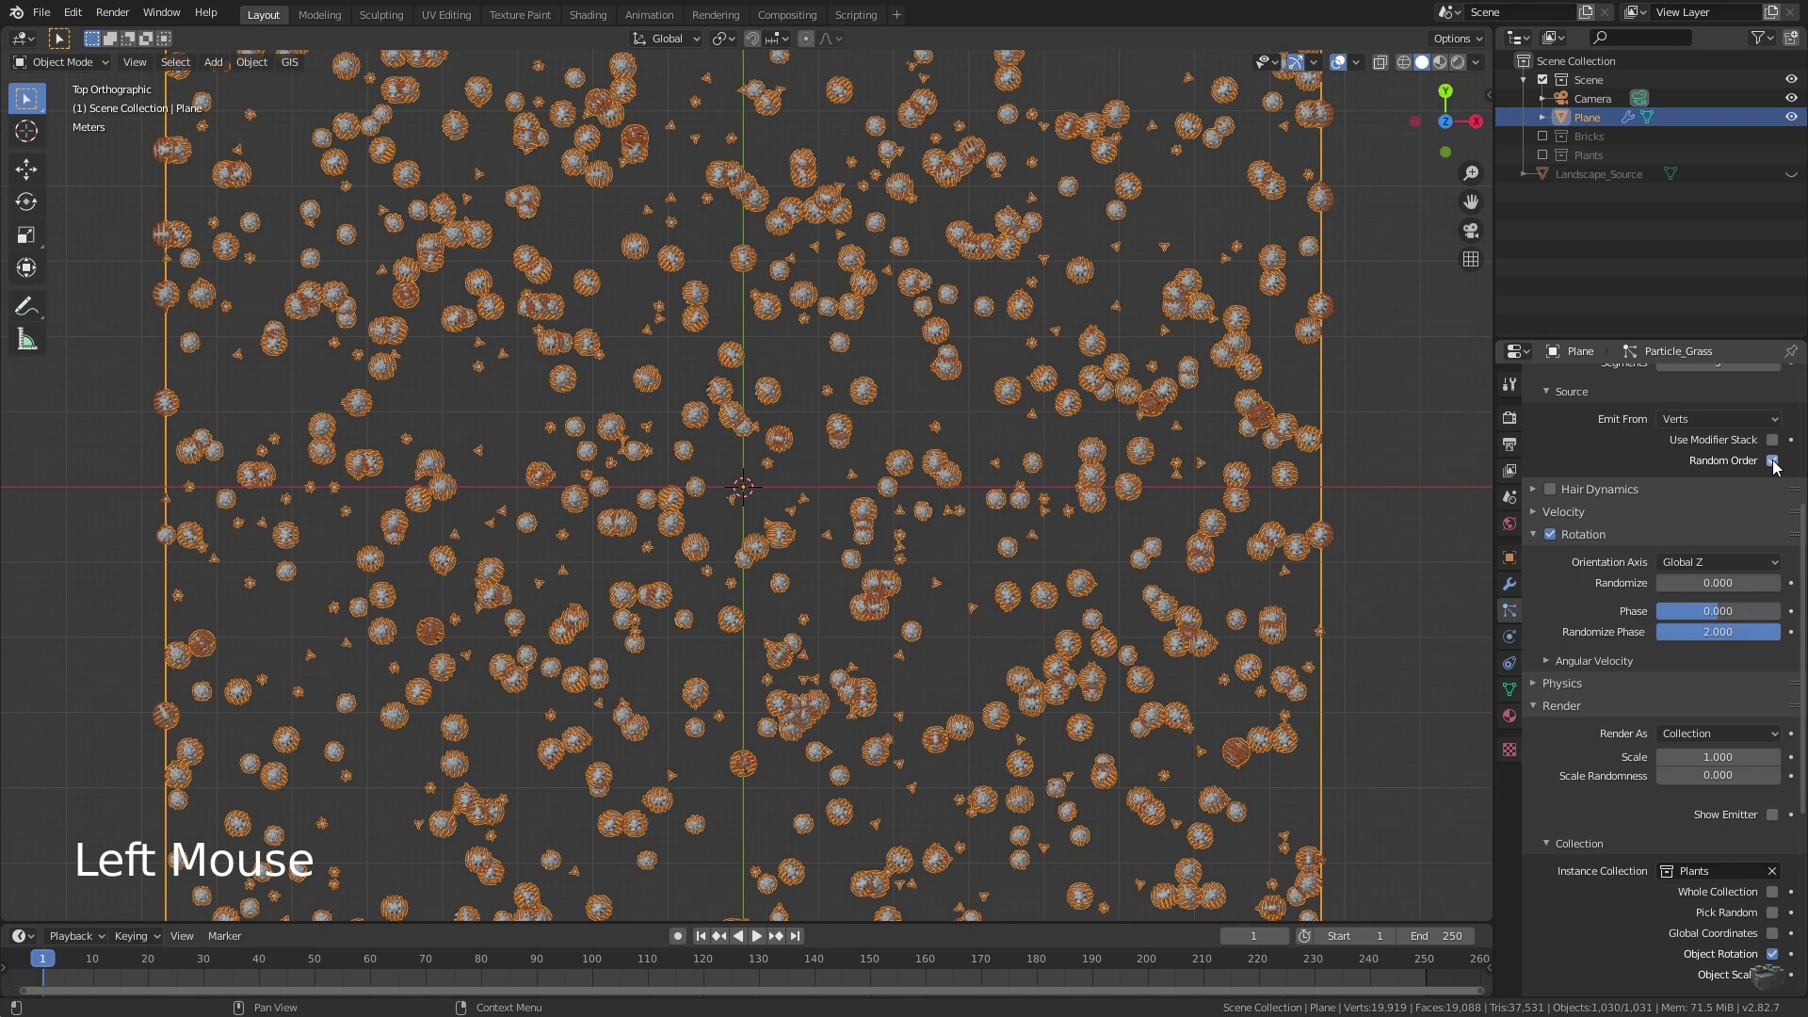
{"action": "key", "text": "KP_0"}
{"action": "key", "text": "alt+a"}
{"action": "scroll", "coordinate": [1760, 539], "scroll_direction": "down", "scroll_amount": 8}
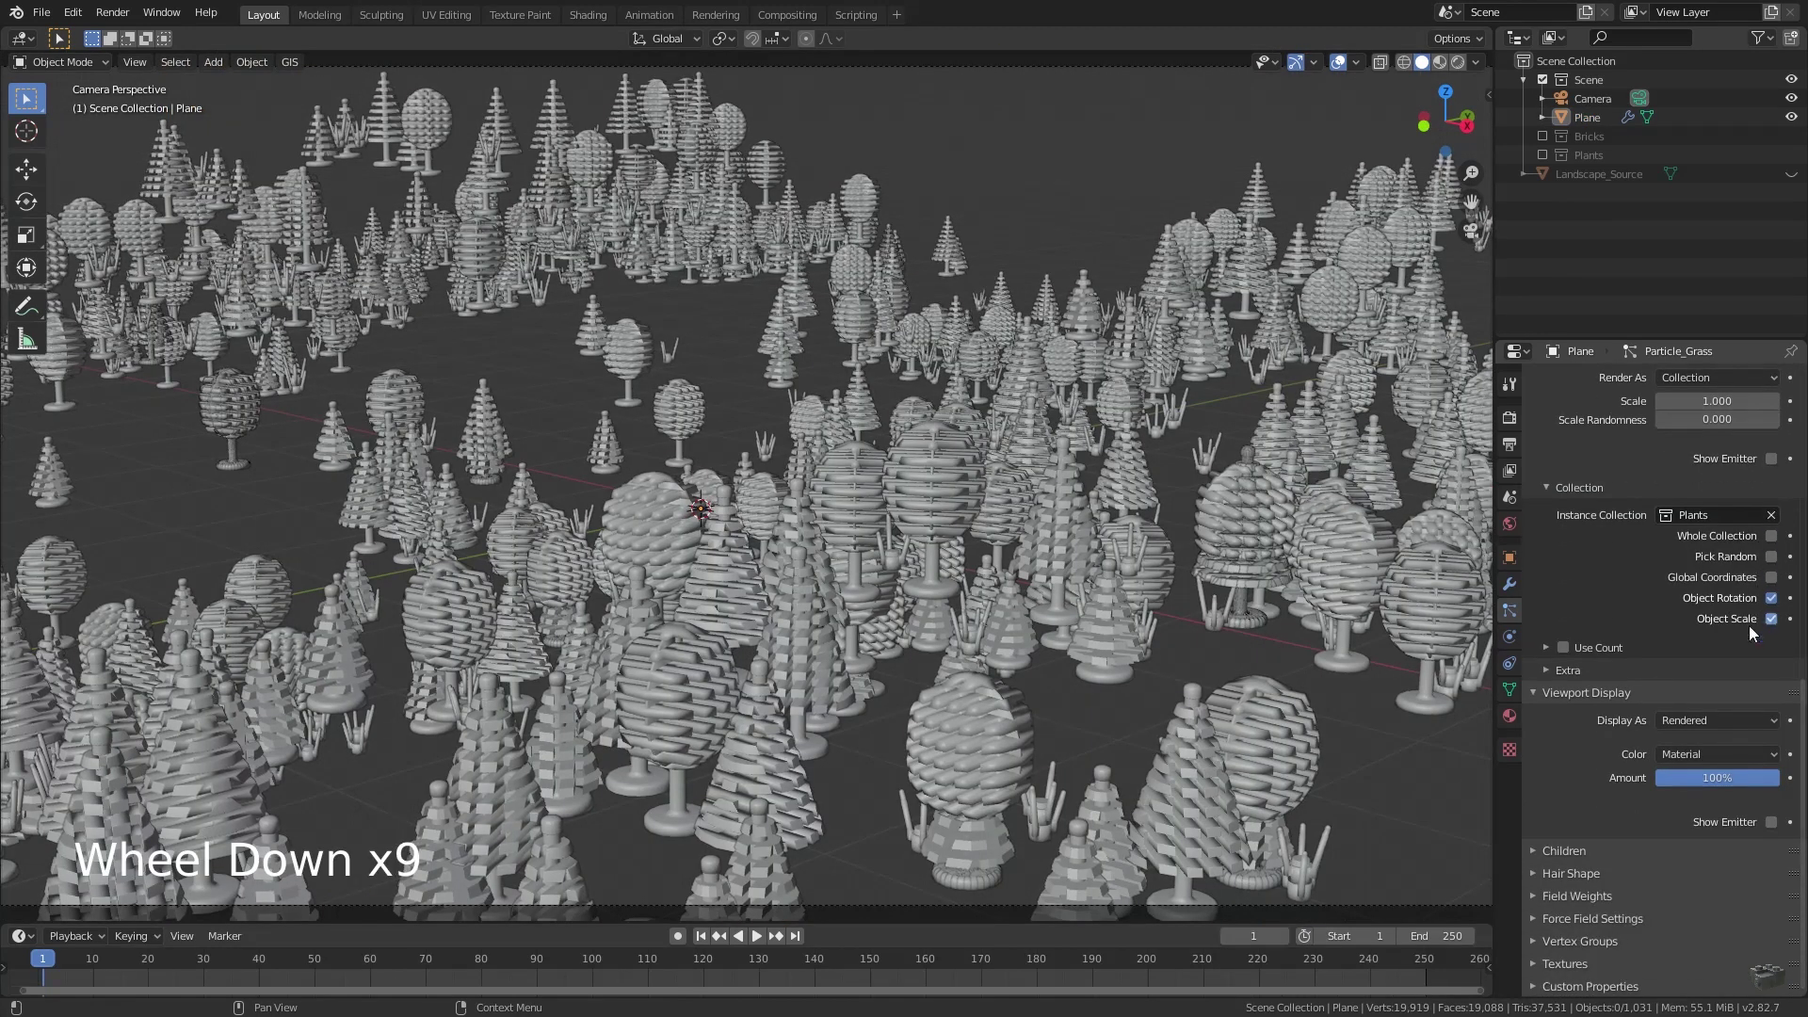
Enable Use Count for the Plants collection, listing each plant at count 1, and select Plant_Grass_Big
{"action": "left_click", "coordinate": [1566, 649]}
{"action": "left_click", "coordinate": [1549, 648]}
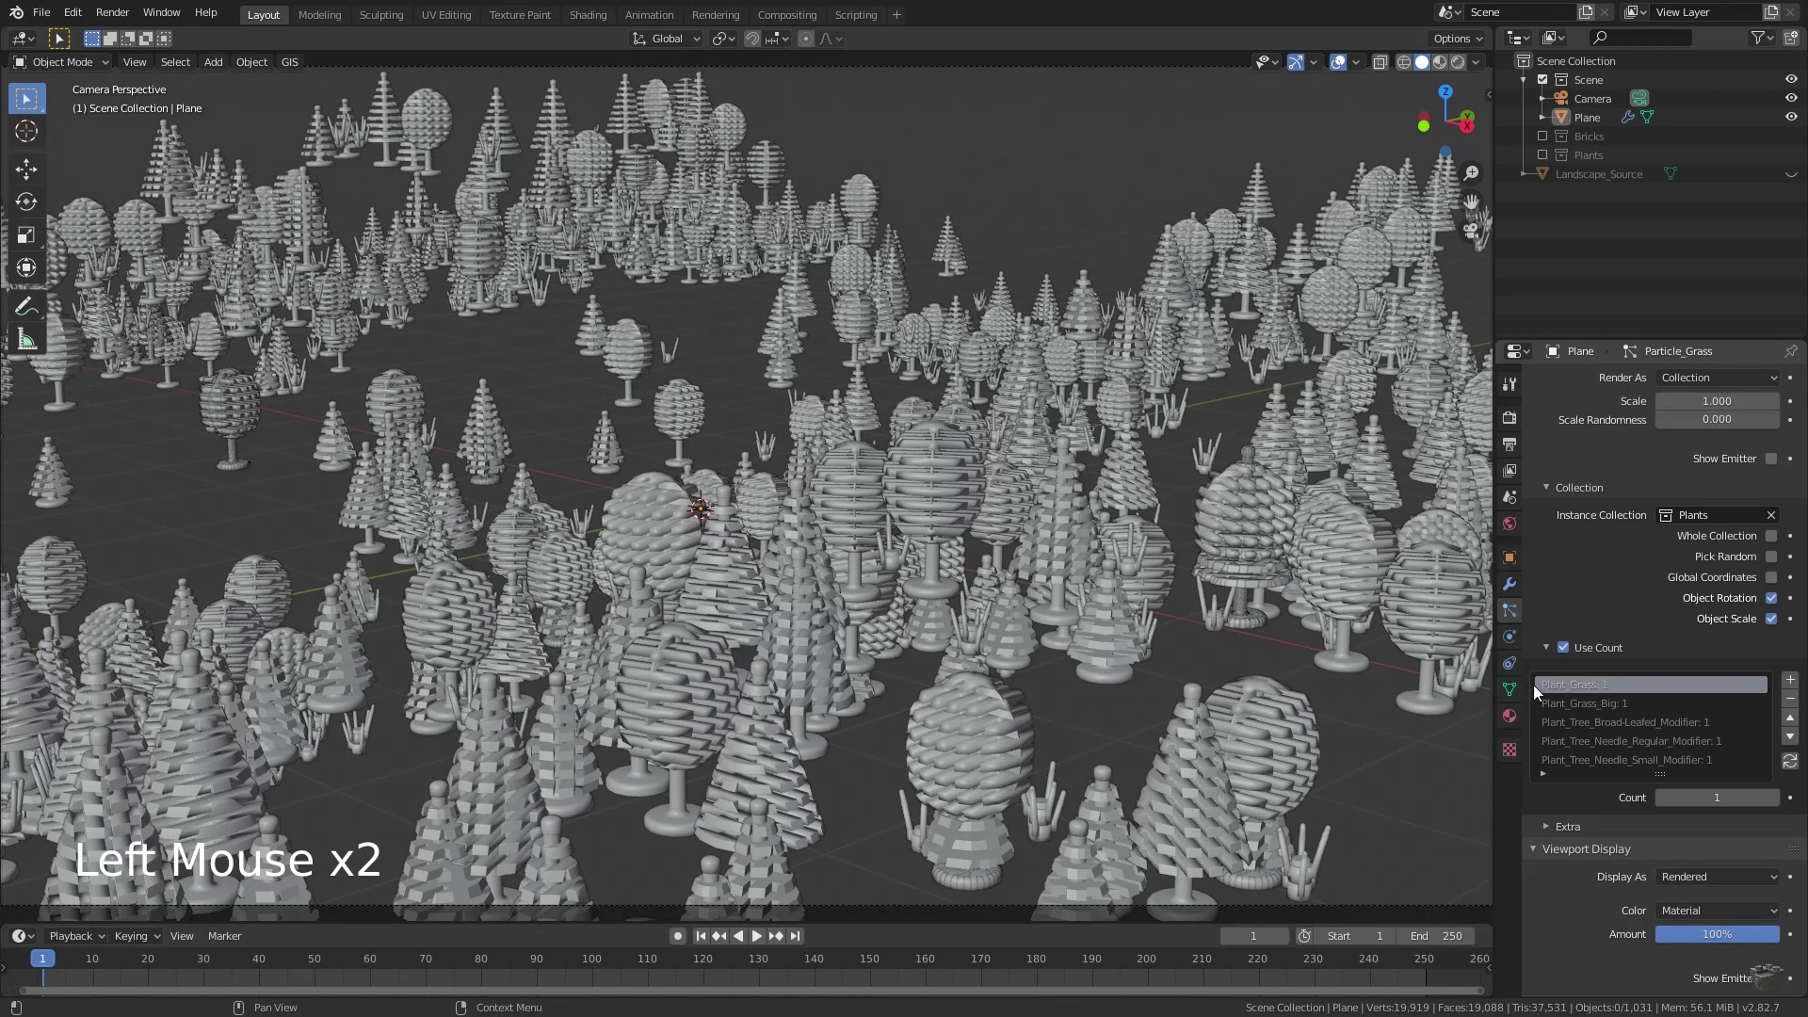
{"action": "left_click", "coordinate": [1609, 707]}
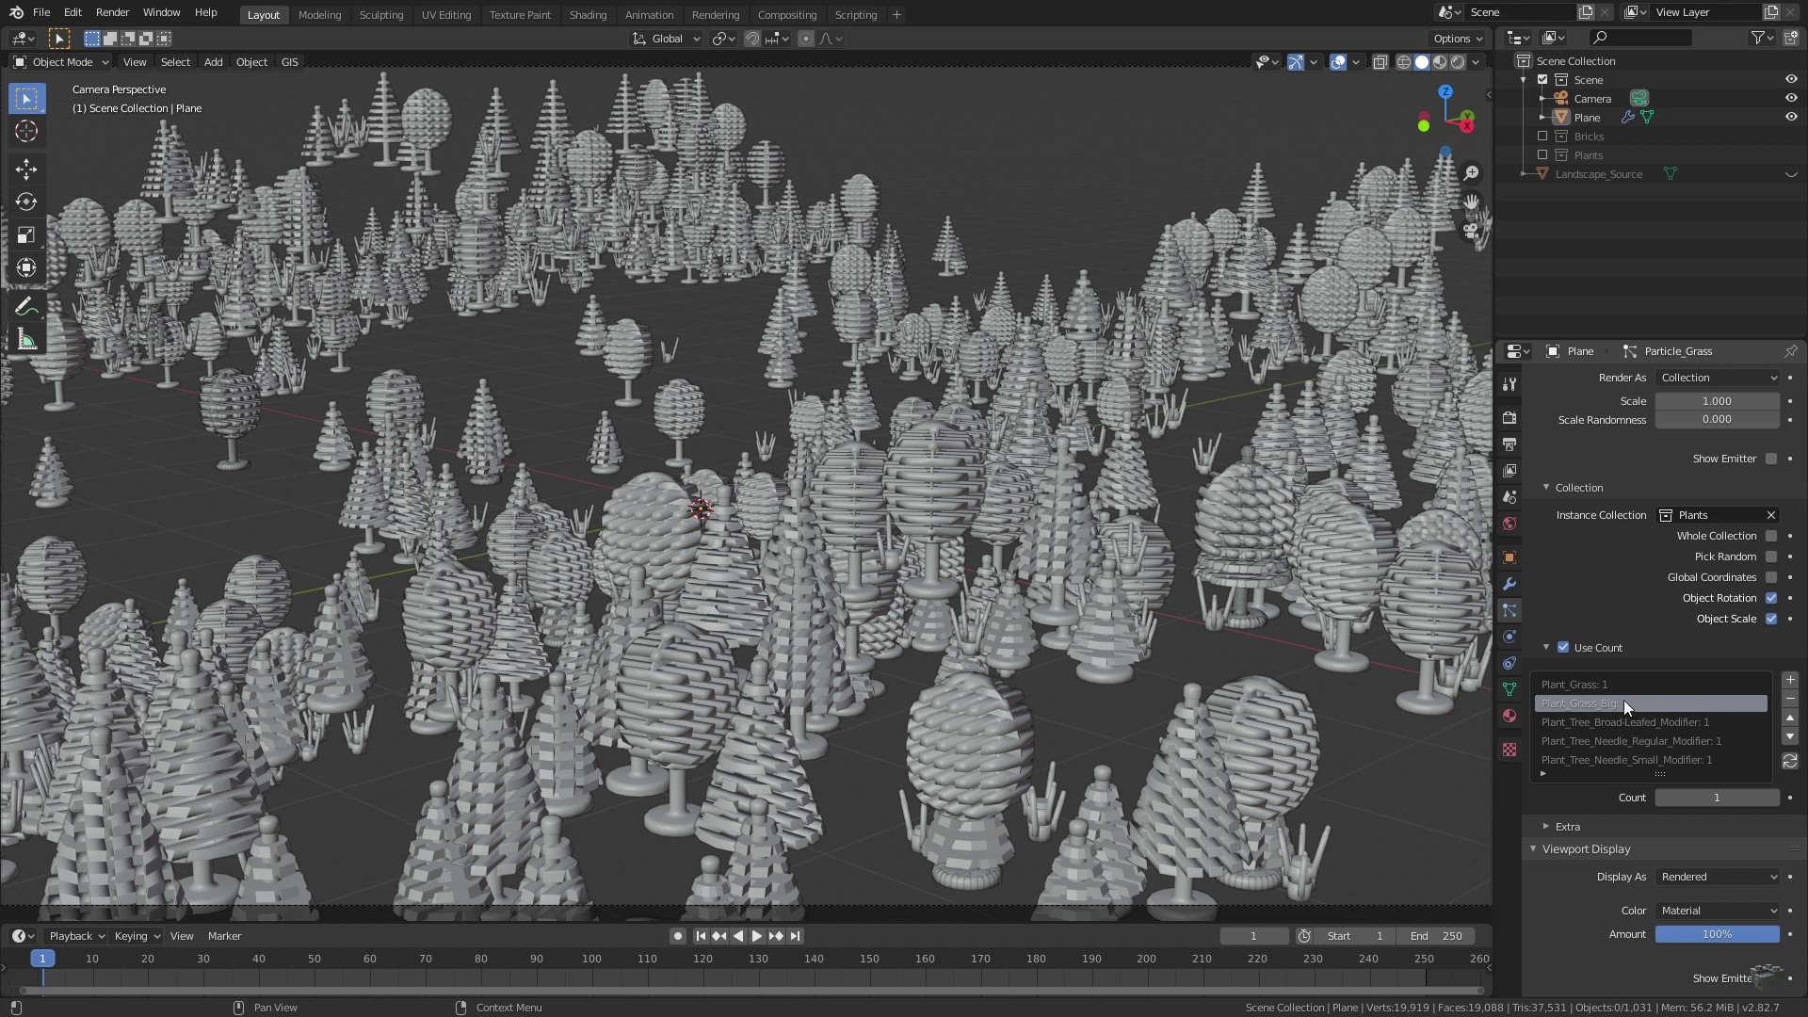
Set the Plant_Grass count to 10 and Plant_Grass_Big to 5
{"action": "left_click", "coordinate": [1581, 684]}
{"action": "double_click", "coordinate": [1705, 798]}
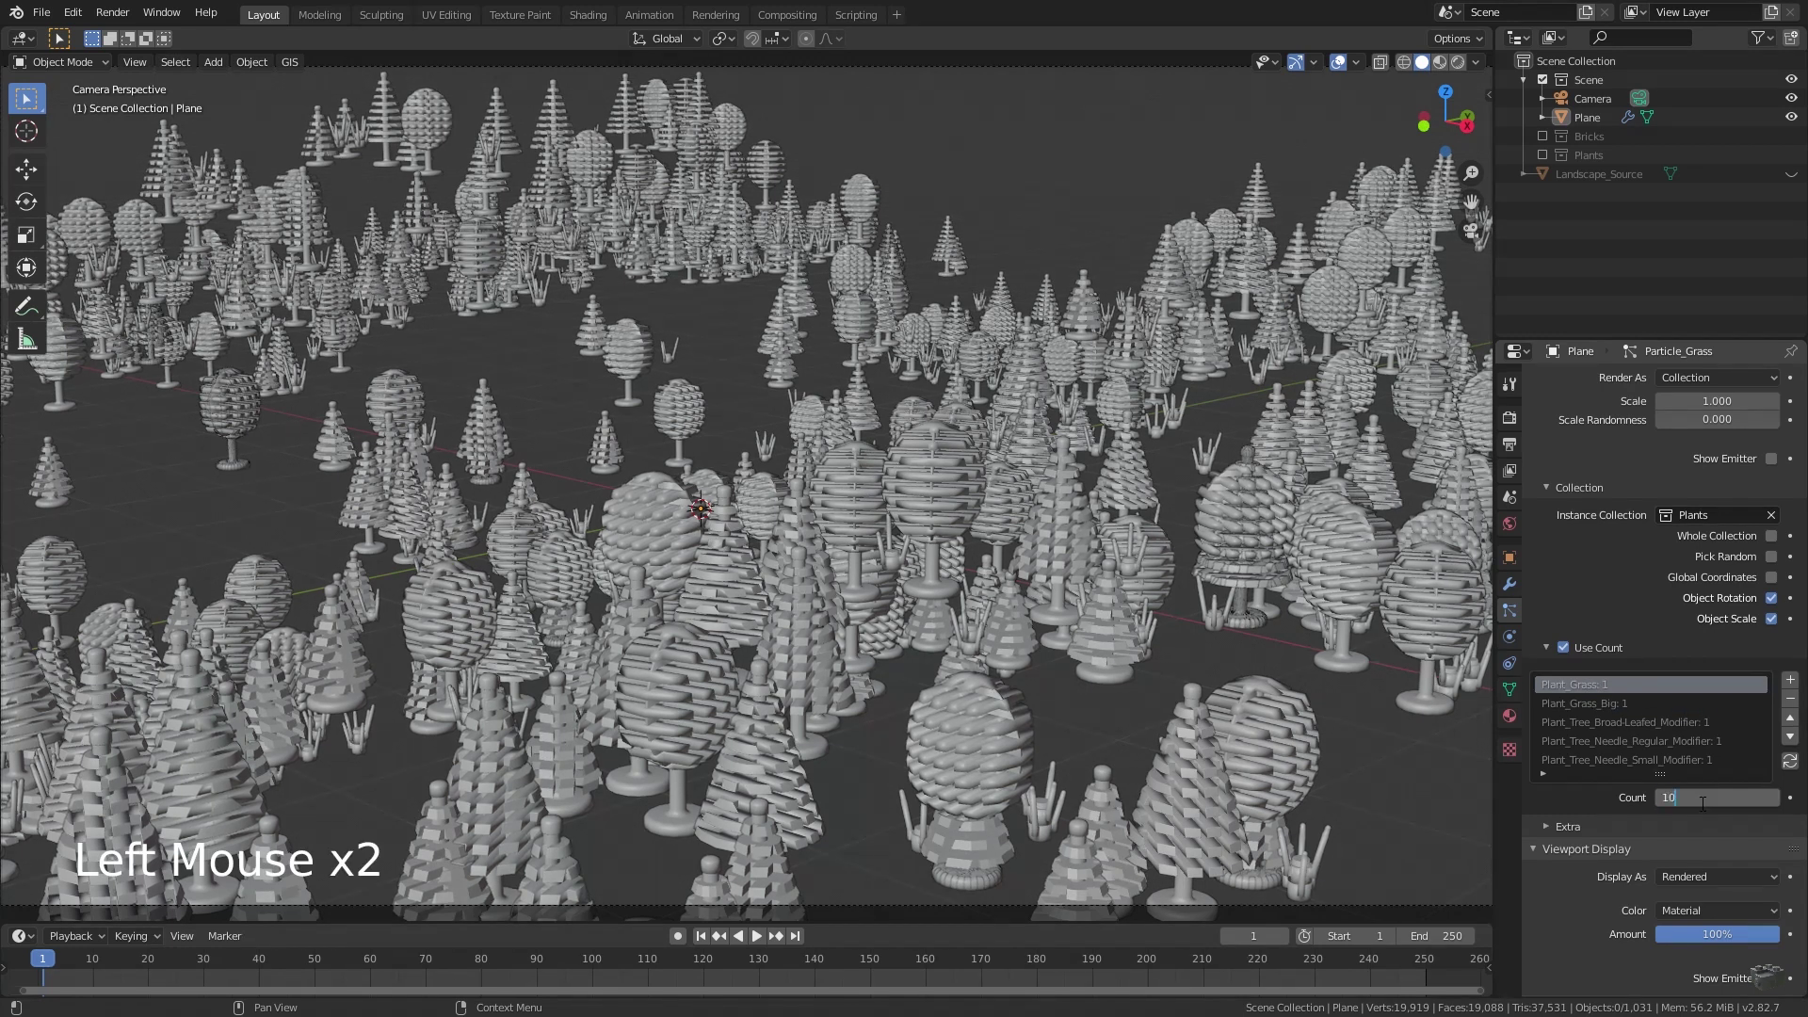
{"action": "type", "text": "0"}
{"action": "key", "text": "Return"}
{"action": "left_click", "coordinate": [1630, 704]}
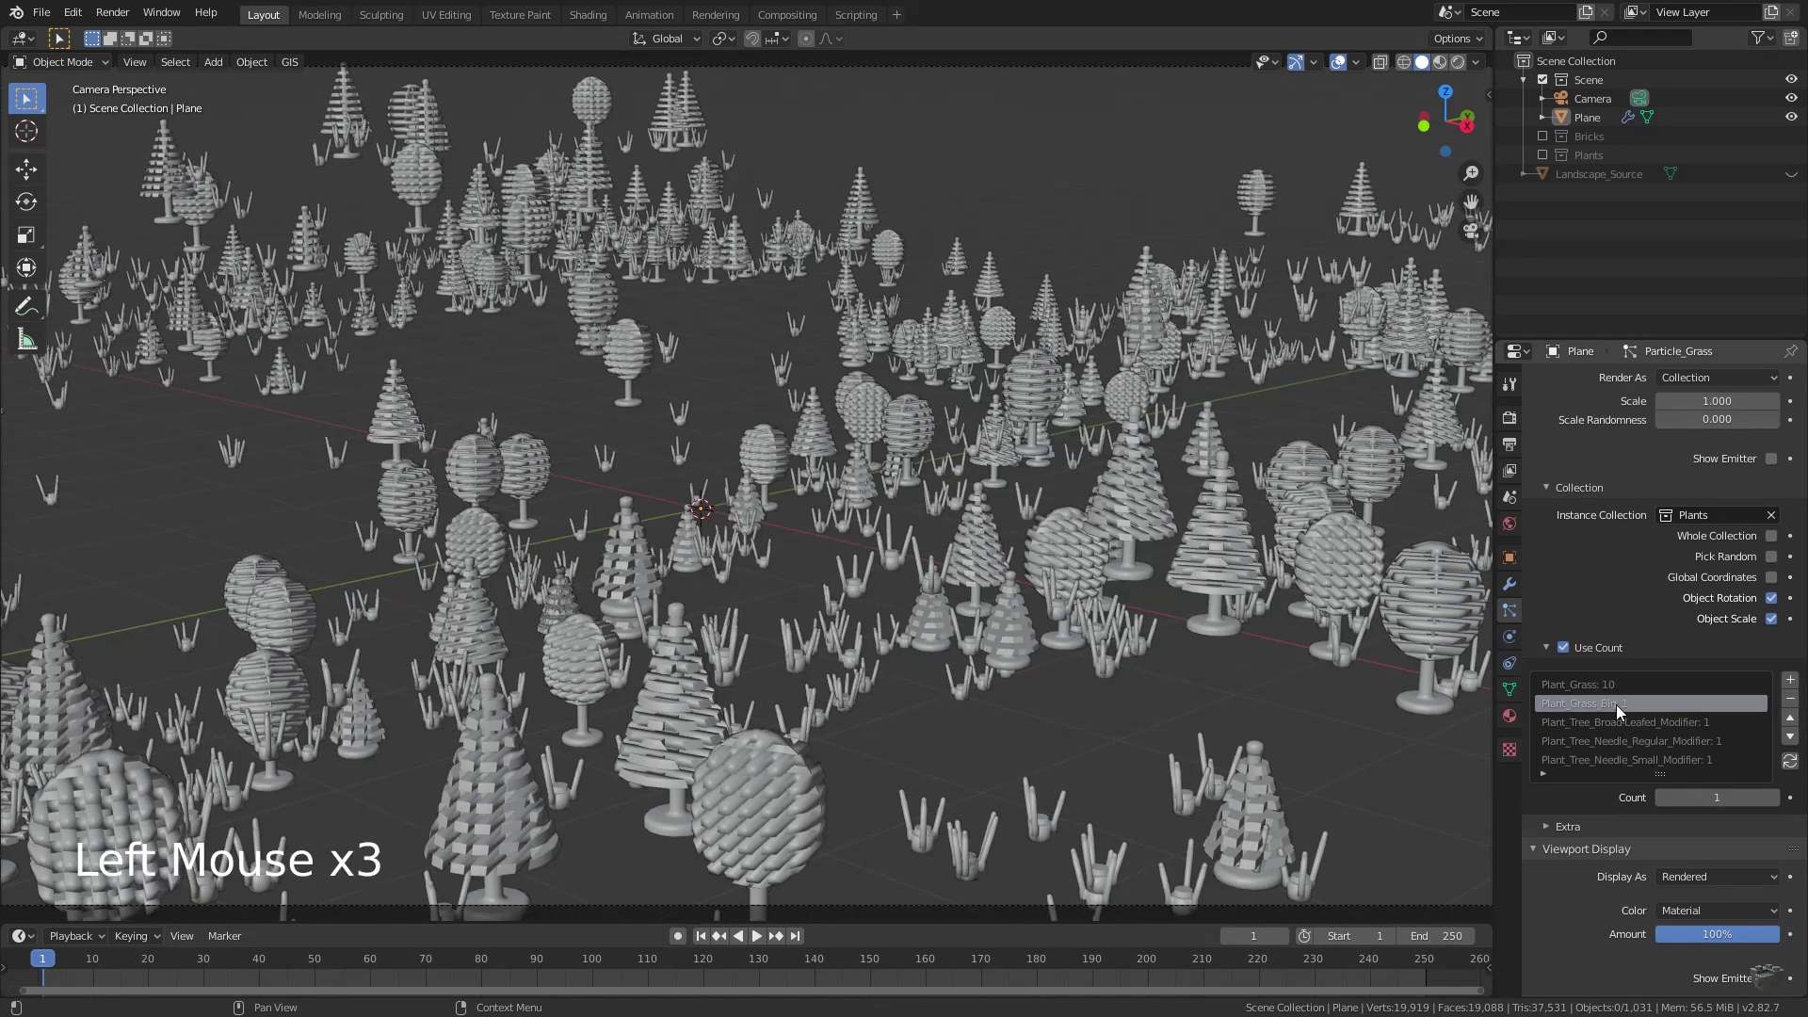
{"action": "left_click", "coordinate": [1736, 806]}
{"action": "type", "text": "5"}
{"action": "key", "text": "Return"}
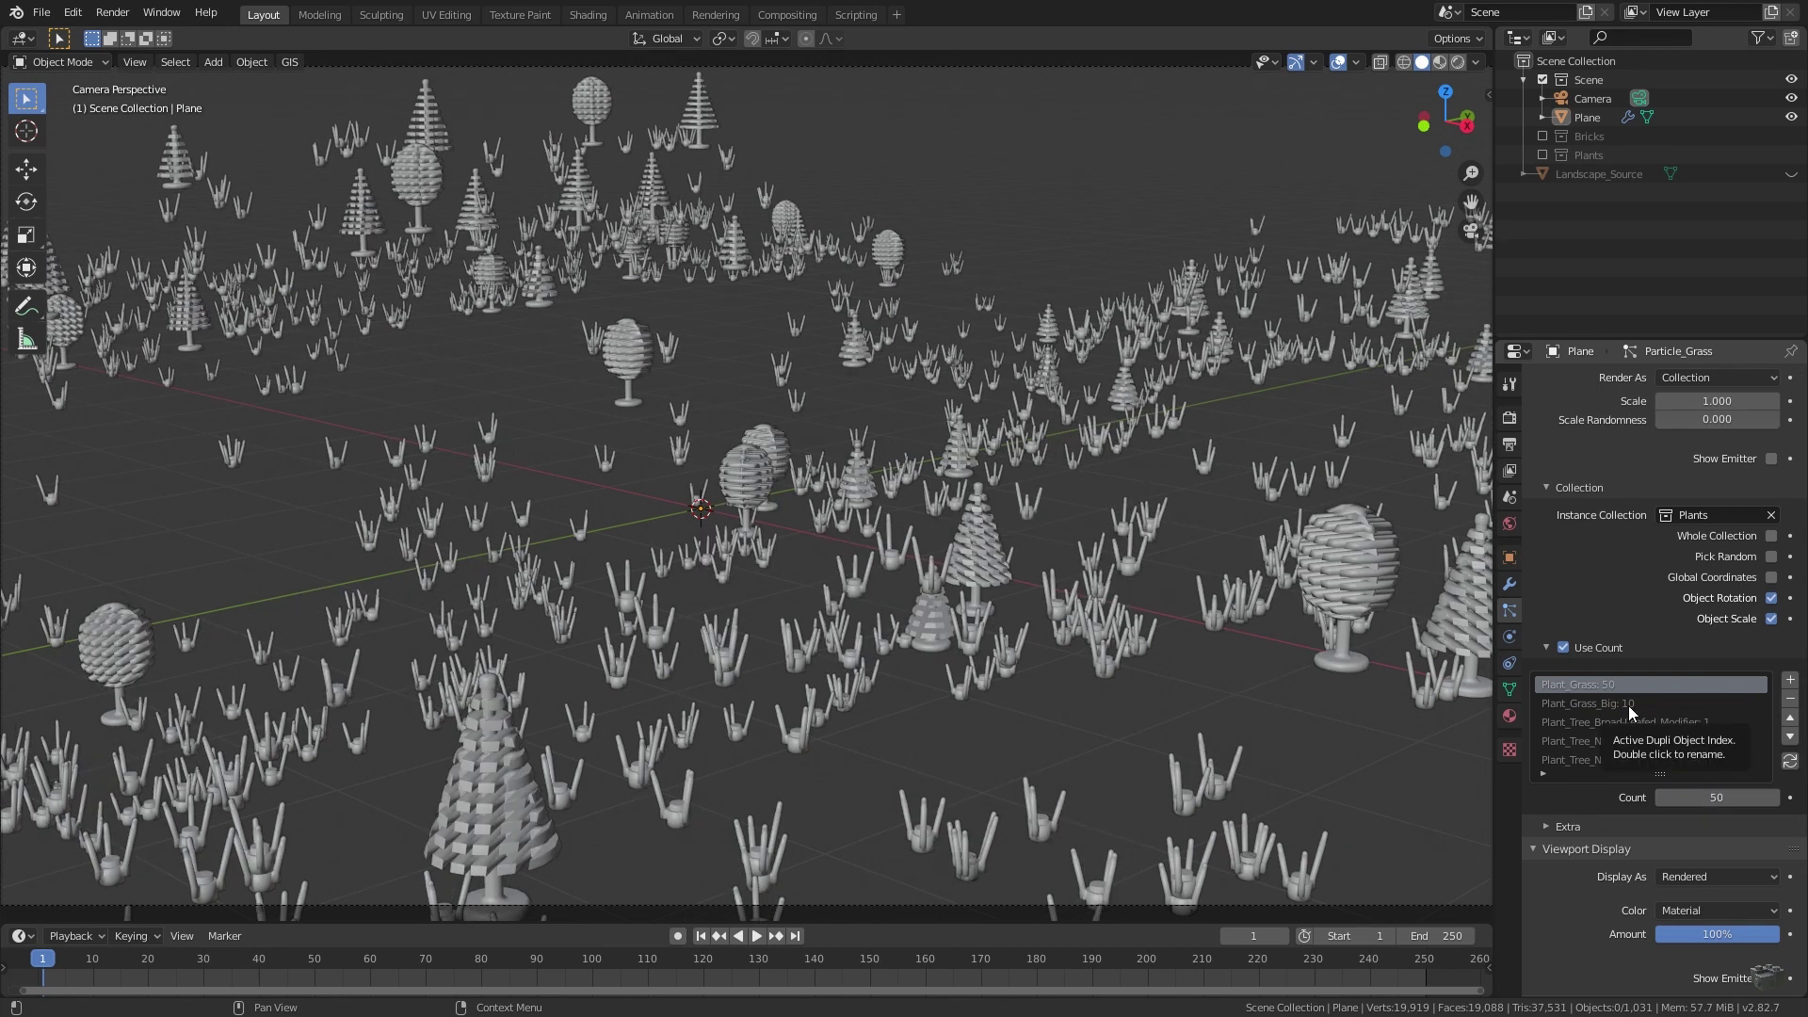
Try a Plant_Grass_Big count of 15 and survey the scatter from the camera
{"action": "left_click", "coordinate": [1632, 704]}
{"action": "left_click_drag", "start_coordinate": [1705, 798], "coordinate": [1743, 797]}
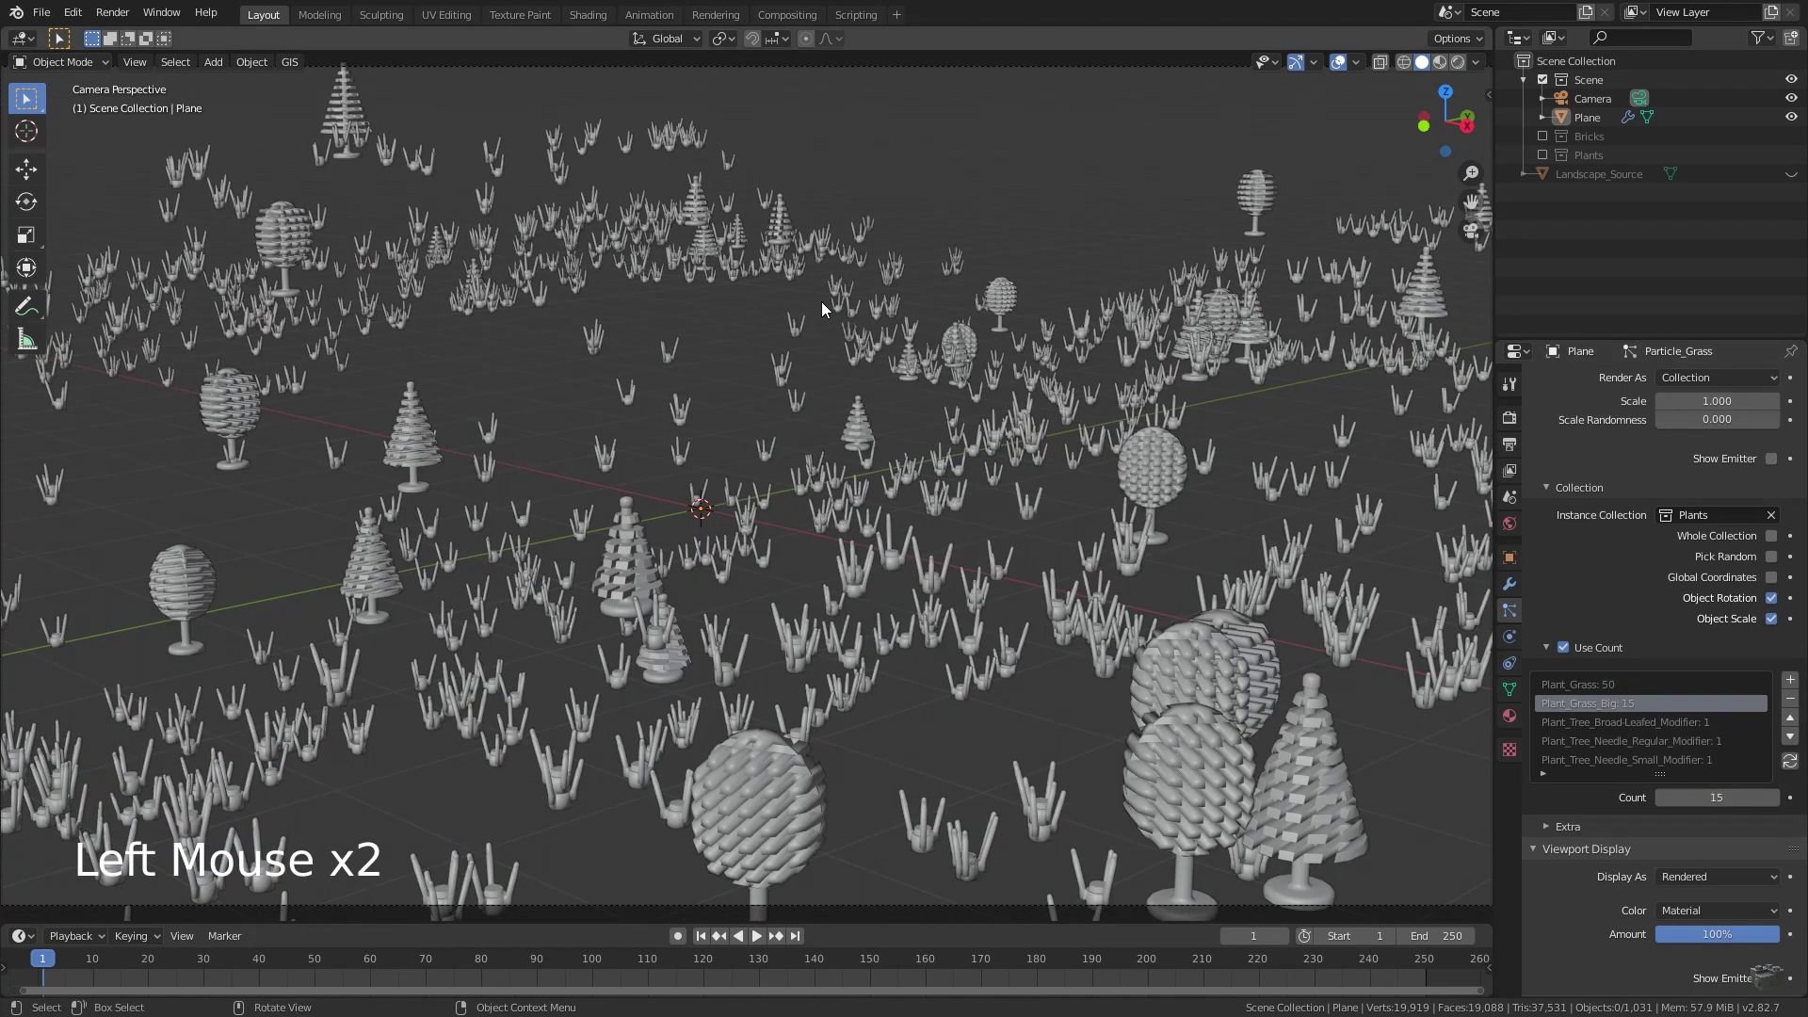
{"action": "middle_click_drag", "start_coordinate": [822, 309], "coordinate": [471, 426]}
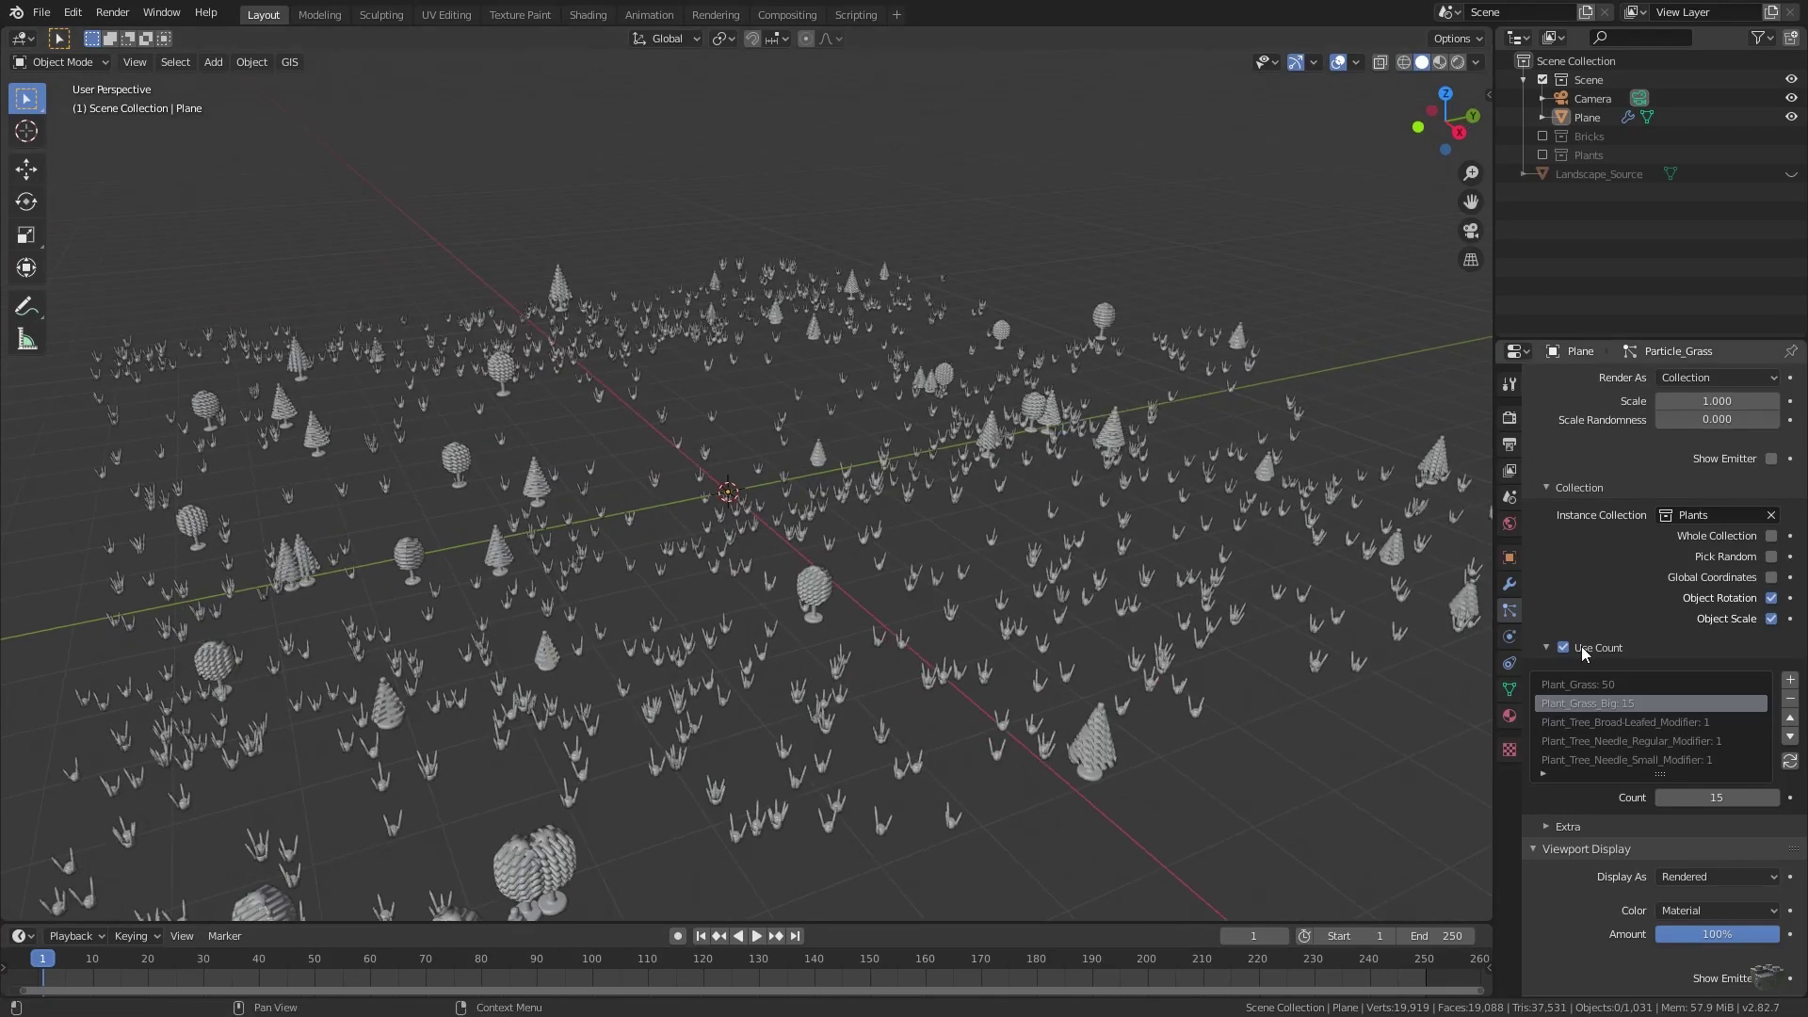
{"action": "key", "text": "KP_0"}
Test counts of 1 for both grasses and 10 for the small needle tree
{"action": "left_click", "coordinate": [1601, 685]}
{"action": "double_click", "coordinate": [1730, 799]}
{"action": "type", "text": "1"}
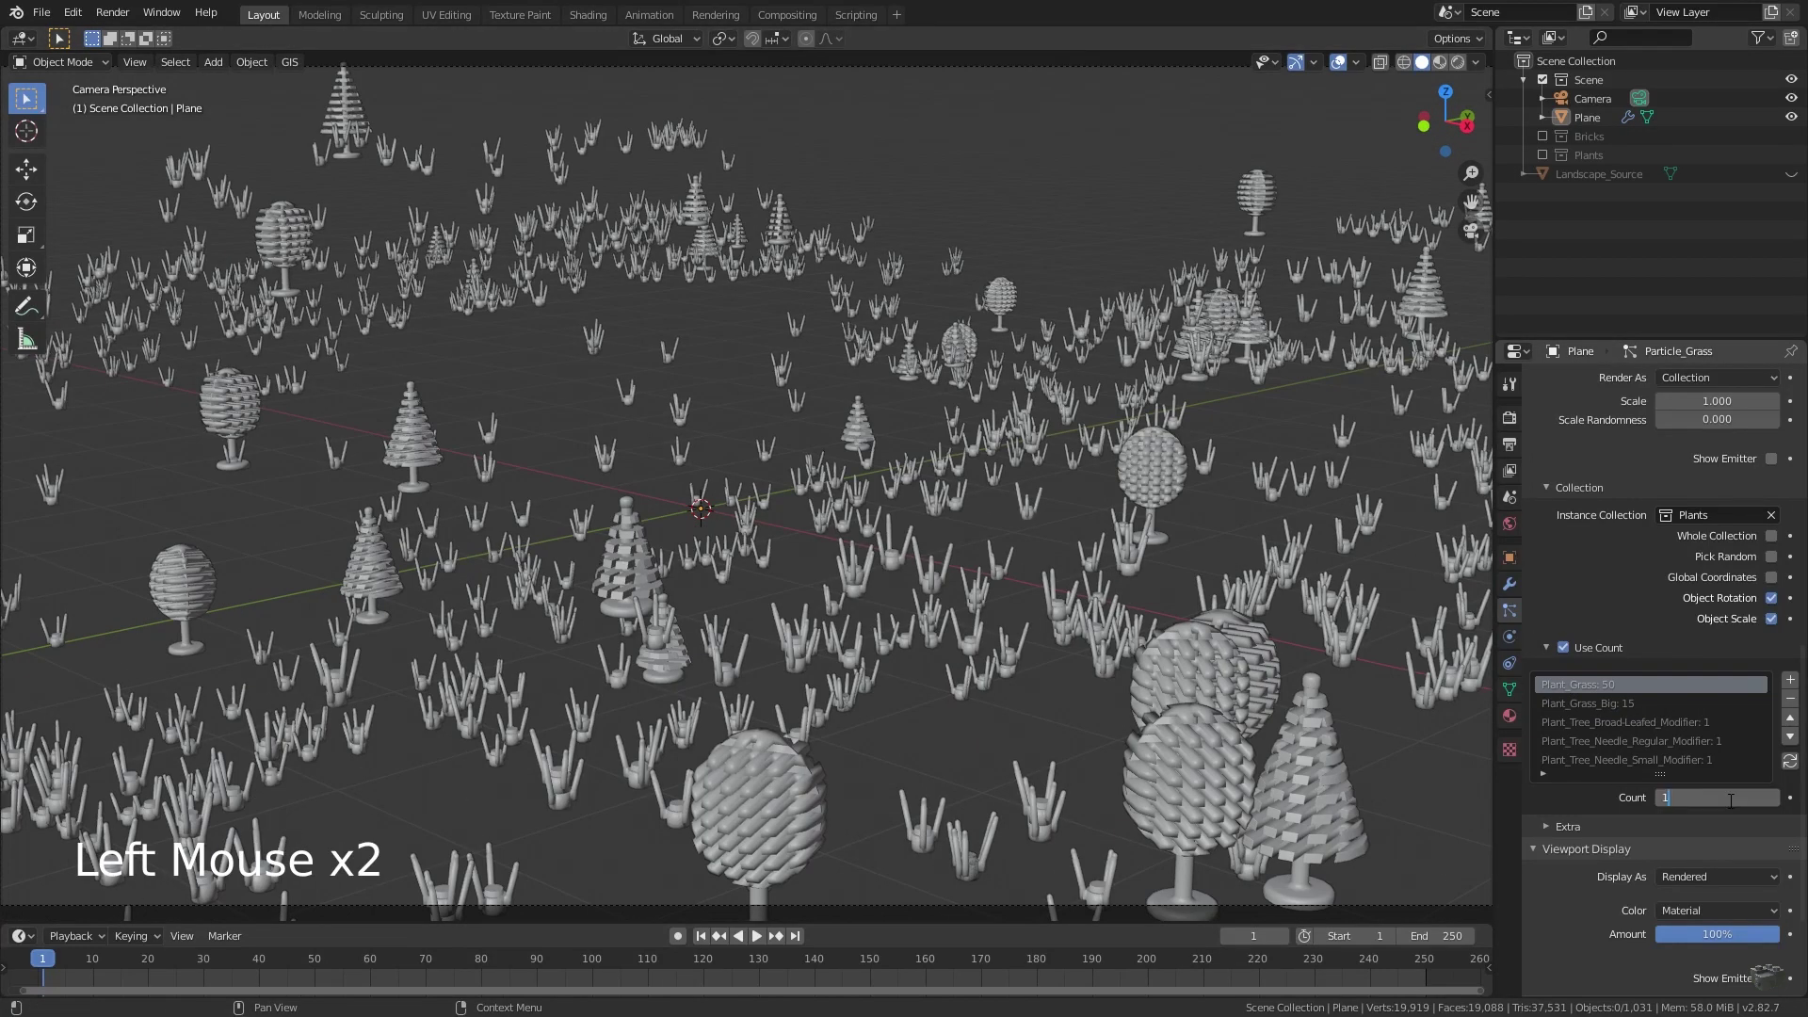
{"action": "key", "text": "Return"}
{"action": "left_click", "coordinate": [1601, 703]}
{"action": "double_click", "coordinate": [1717, 797]}
{"action": "type", "text": "1"}
{"action": "key", "text": "Return"}
{"action": "left_click", "coordinate": [1639, 760]}
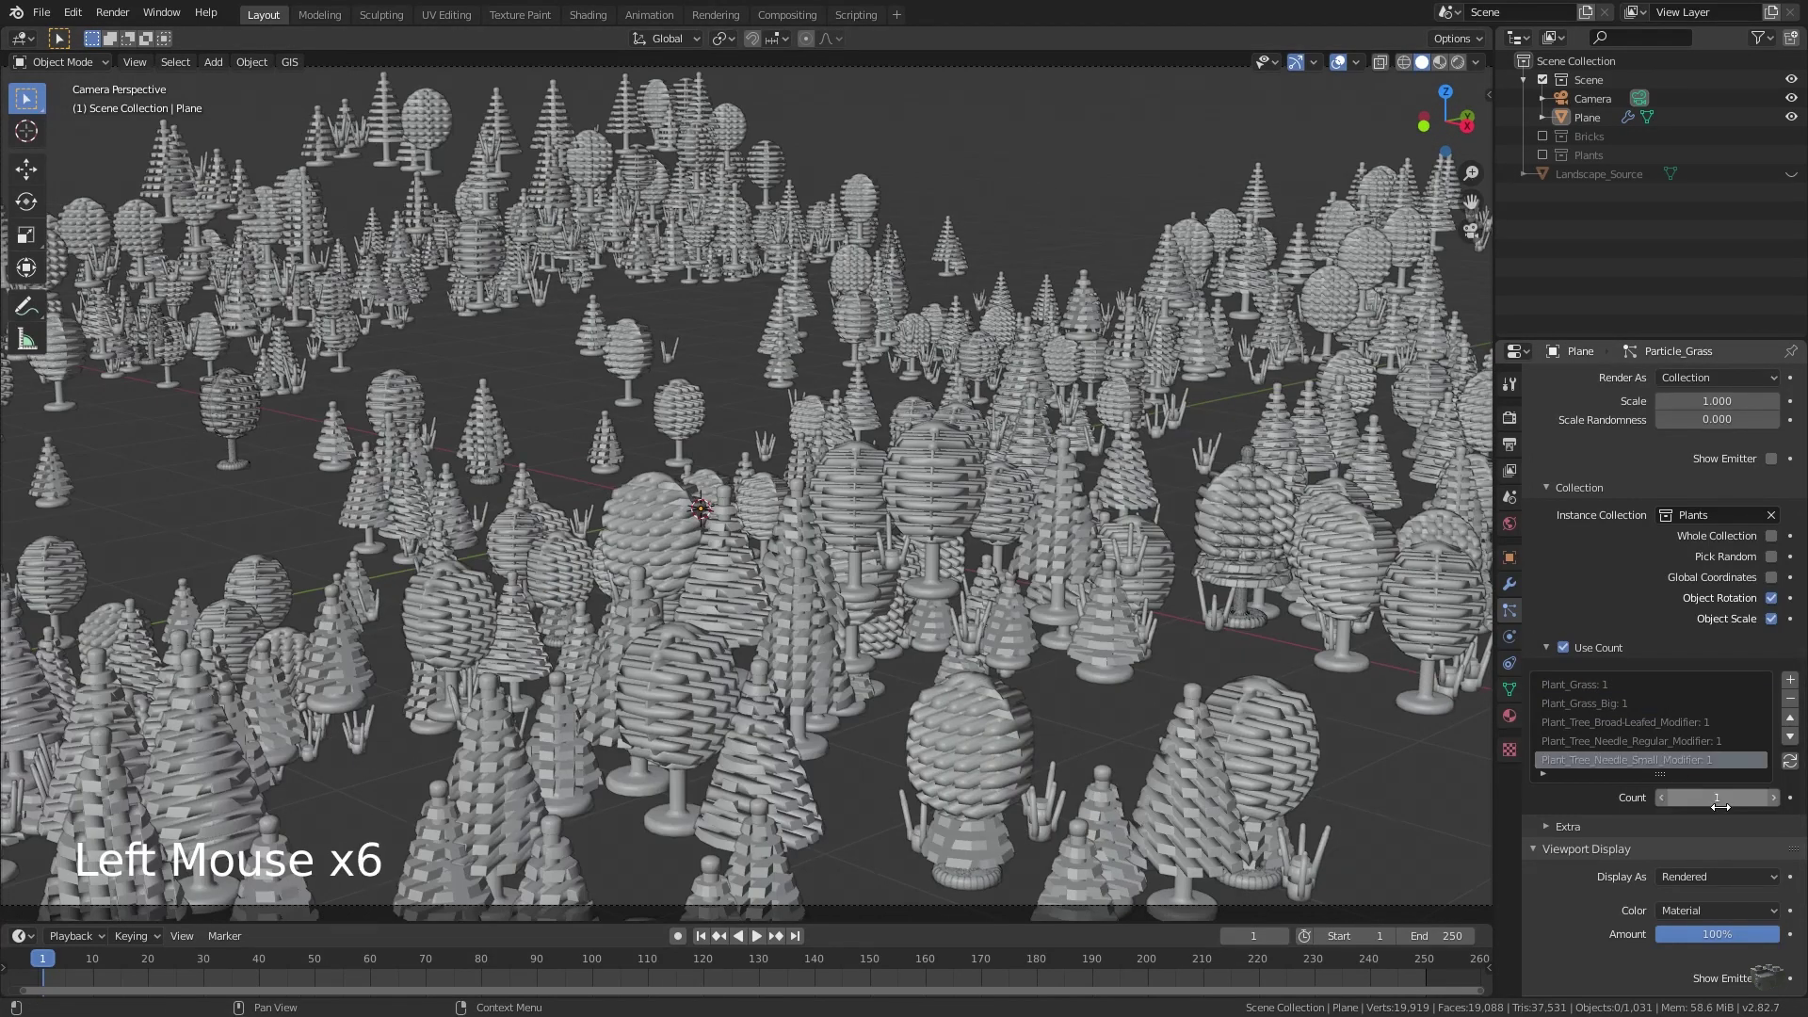
{"action": "left_click_drag", "start_coordinate": [1720, 807], "coordinate": [1752, 807]}
{"action": "middle_click_drag", "start_coordinate": [904, 489], "coordinate": [797, 577]}
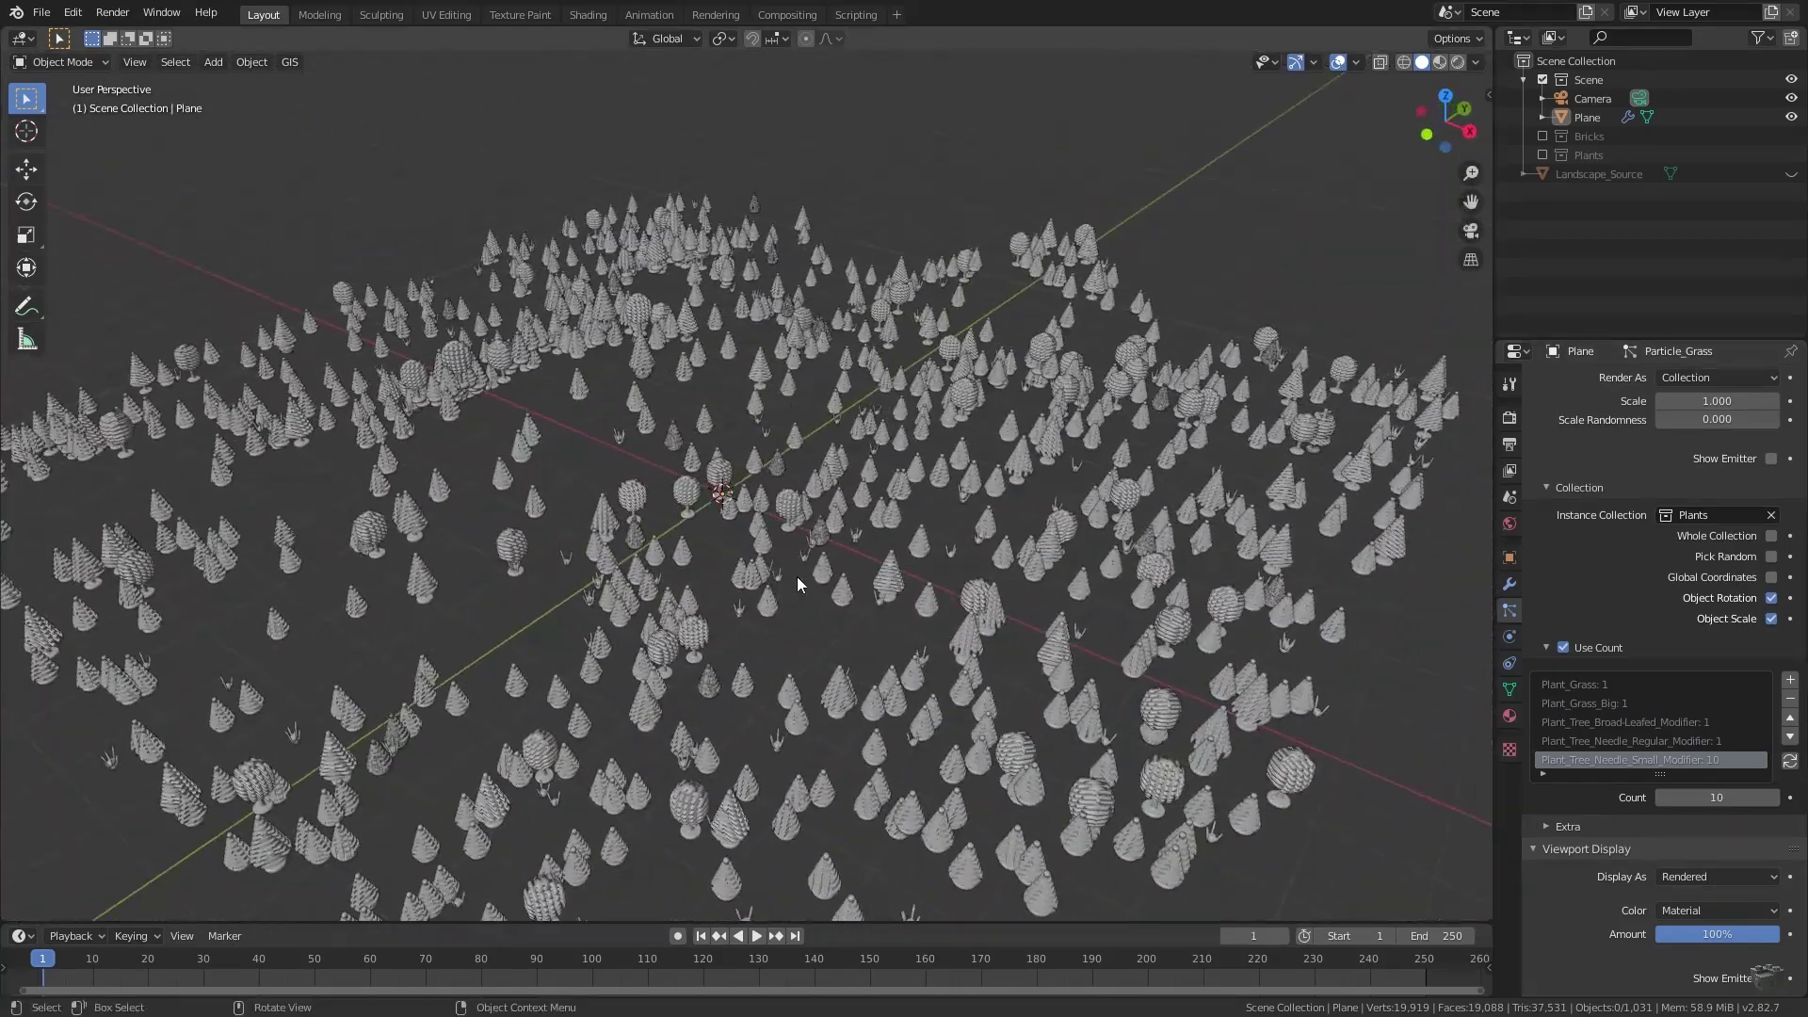
{"action": "key", "text": "KP_0"}
Restore Plant_Grass to 10, Plant_Grass_Big to 5, and the small needle tree to 1
{"action": "left_click", "coordinate": [1583, 685]}
{"action": "left_click", "coordinate": [1583, 685]}
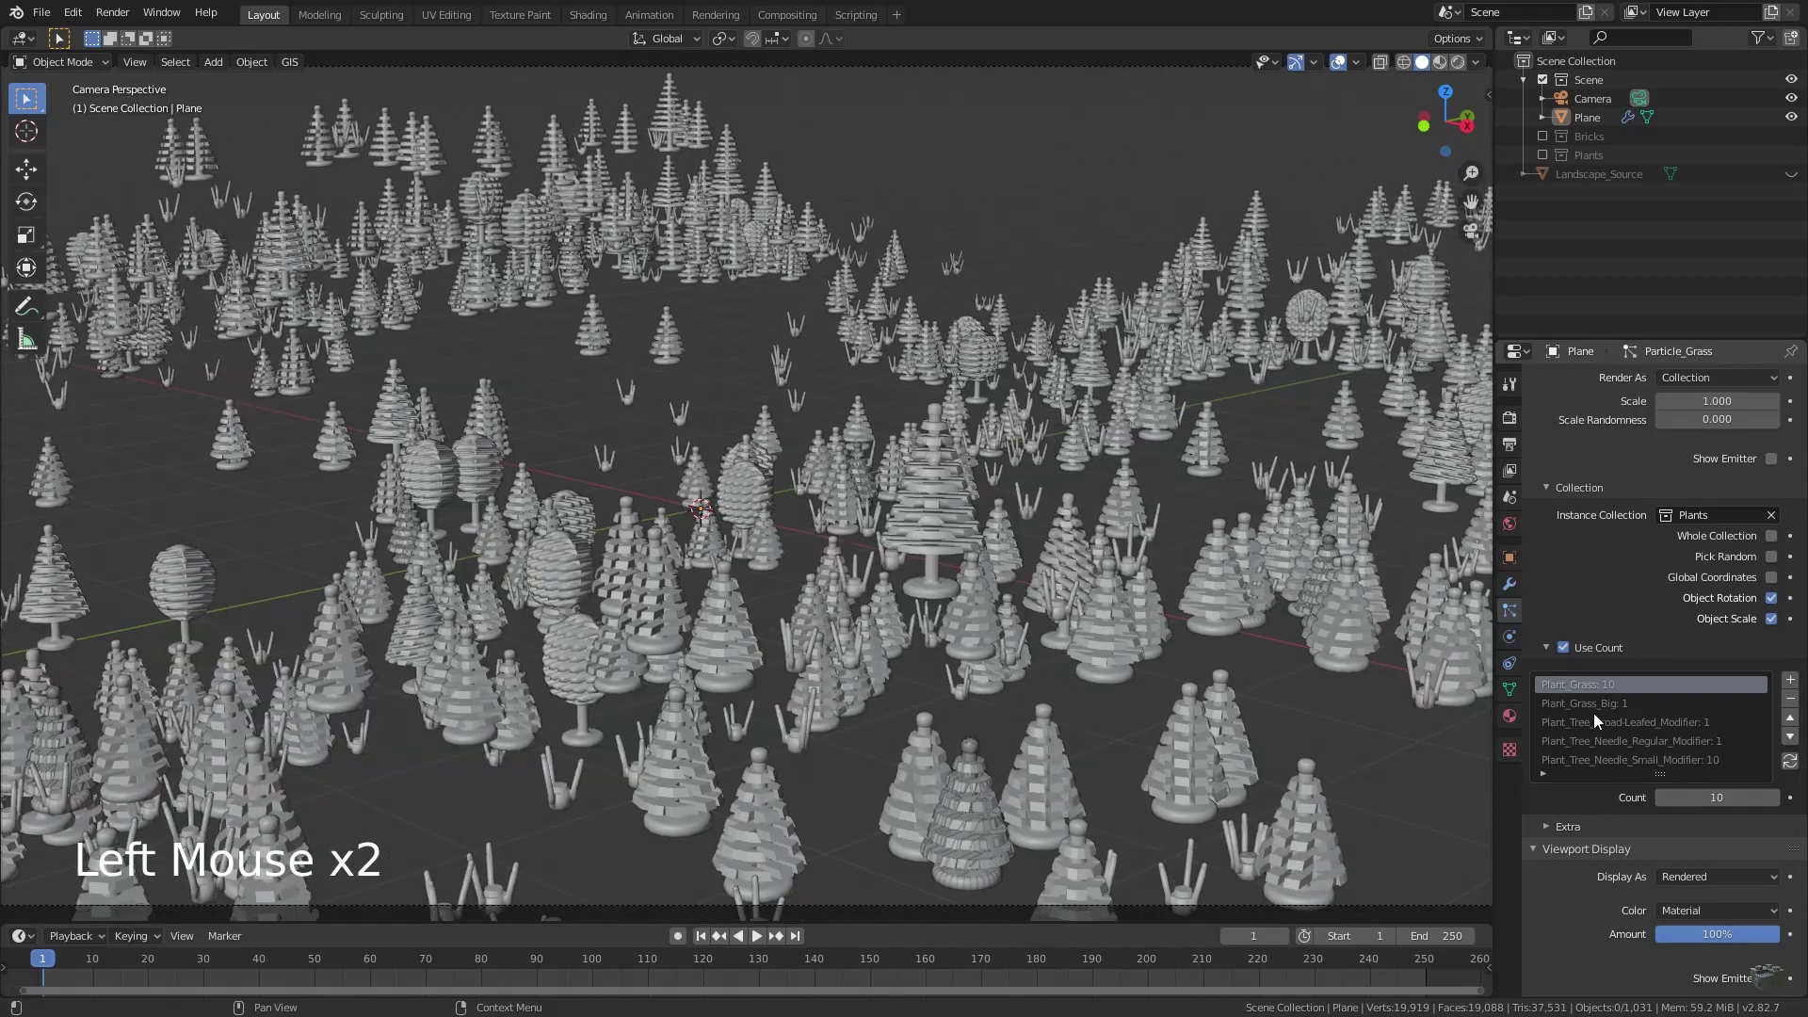
{"action": "left_click", "coordinate": [1584, 704]}
{"action": "mouse_move", "coordinate": [1716, 798]}
{"action": "left_mouse_down"}
{"action": "mouse_move", "coordinate": [1743, 798]}
{"action": "mouse_move", "coordinate": [1722, 801]}
{"action": "left_mouse_up"}
{"action": "left_click", "coordinate": [1602, 760]}
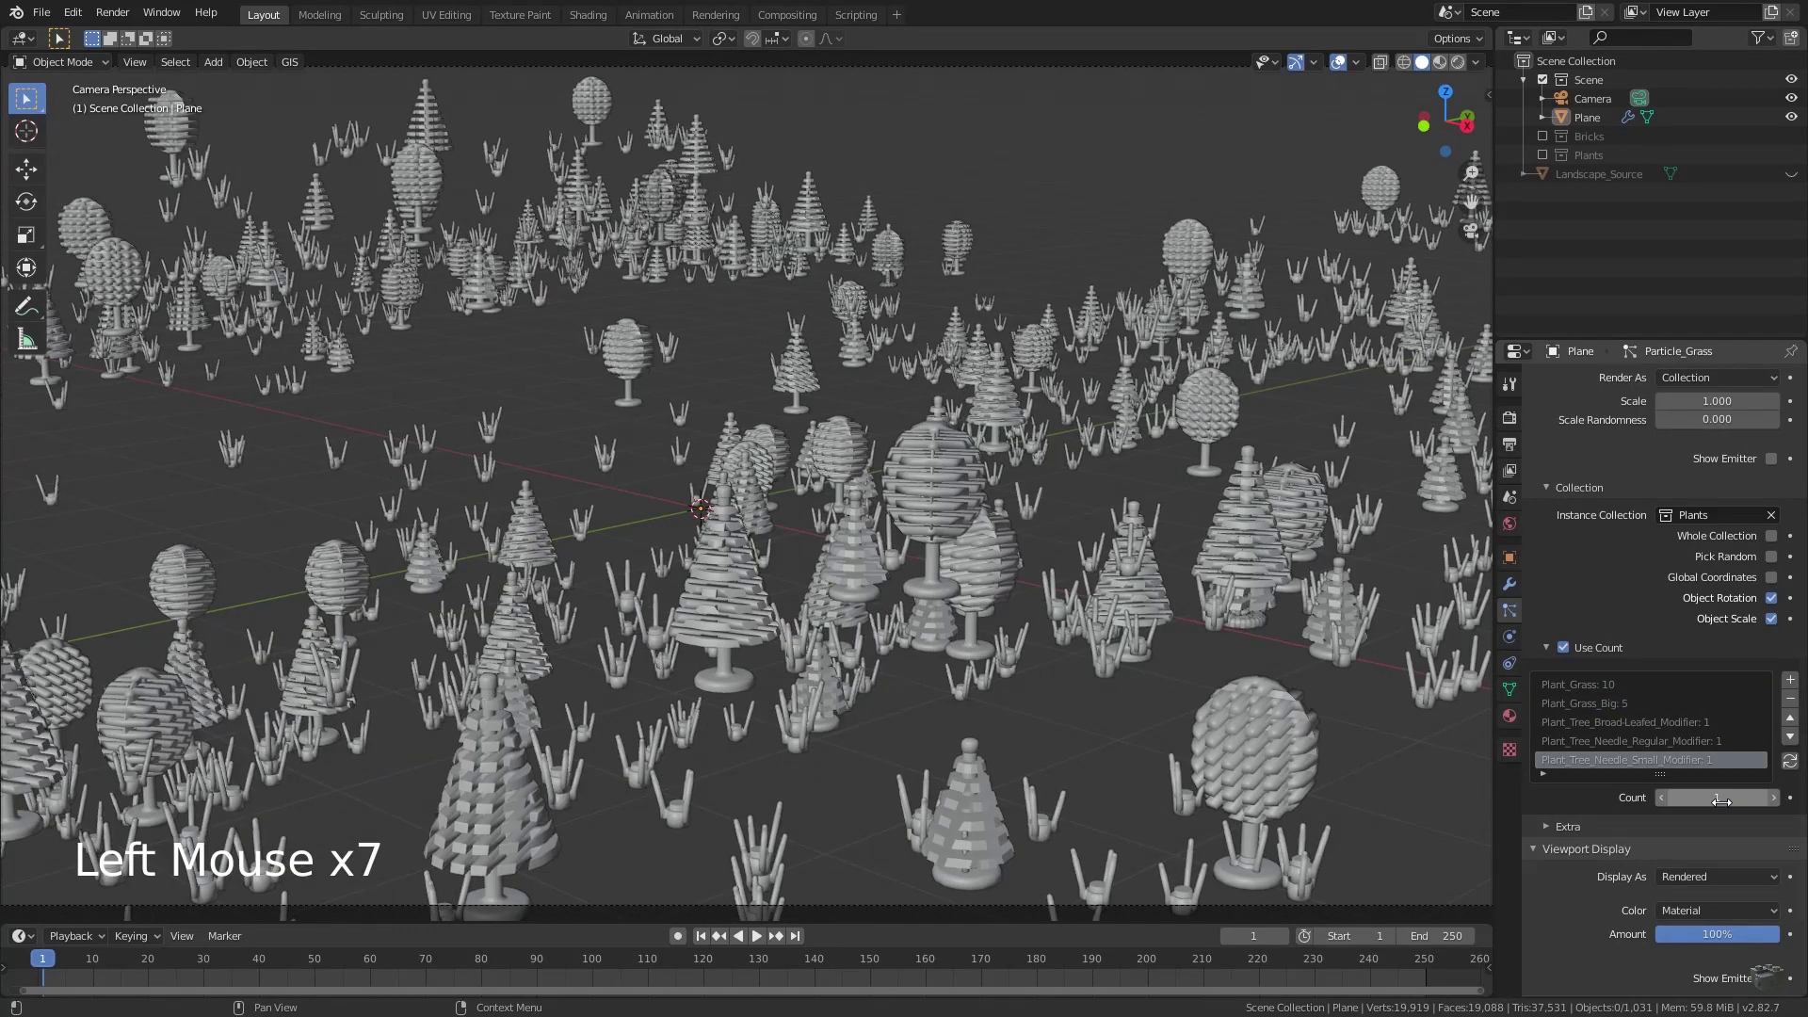
{"action": "scroll", "coordinate": [1722, 801], "scroll_direction": "up", "scroll_amount": 20}
Lower the particle Number from 1029 to 466 and switch to Material Preview shading
{"action": "left_click", "coordinate": [1718, 564]}
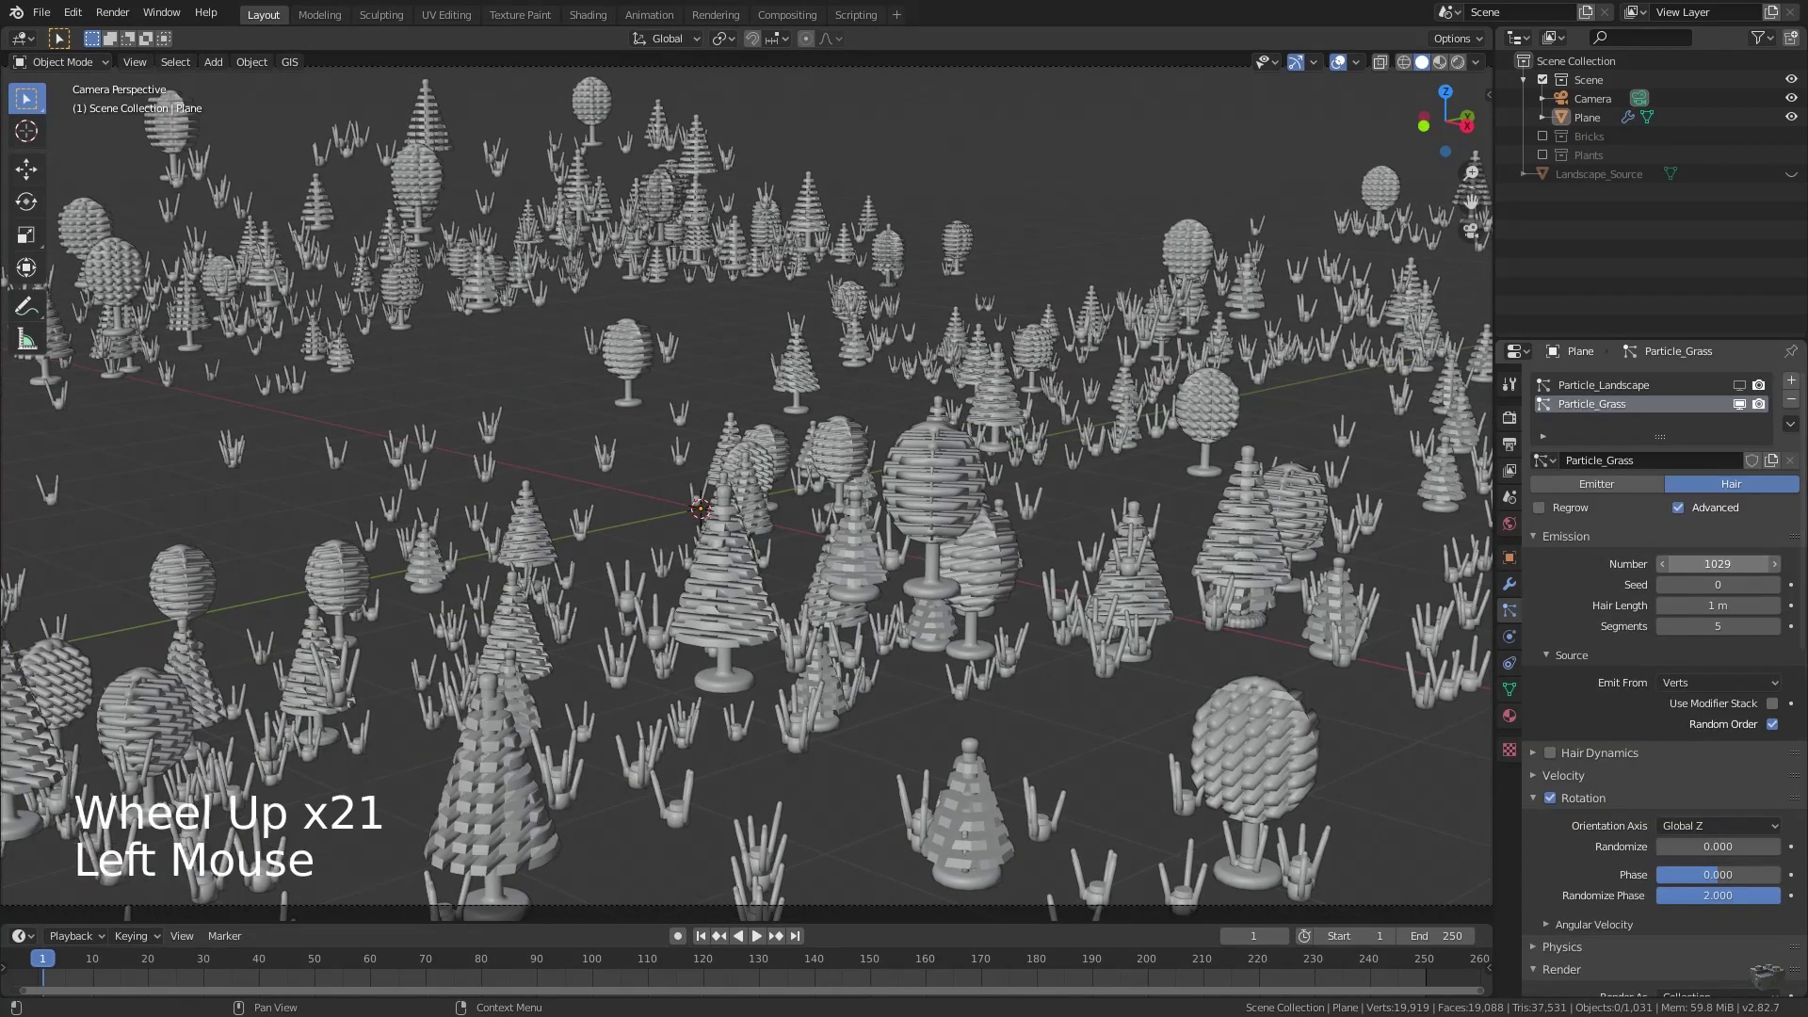
{"action": "left_click_drag", "start_coordinate": [1718, 563], "coordinate": [1668, 563]}
{"action": "middle_click_drag", "start_coordinate": [490, 475], "coordinate": [589, 524]}
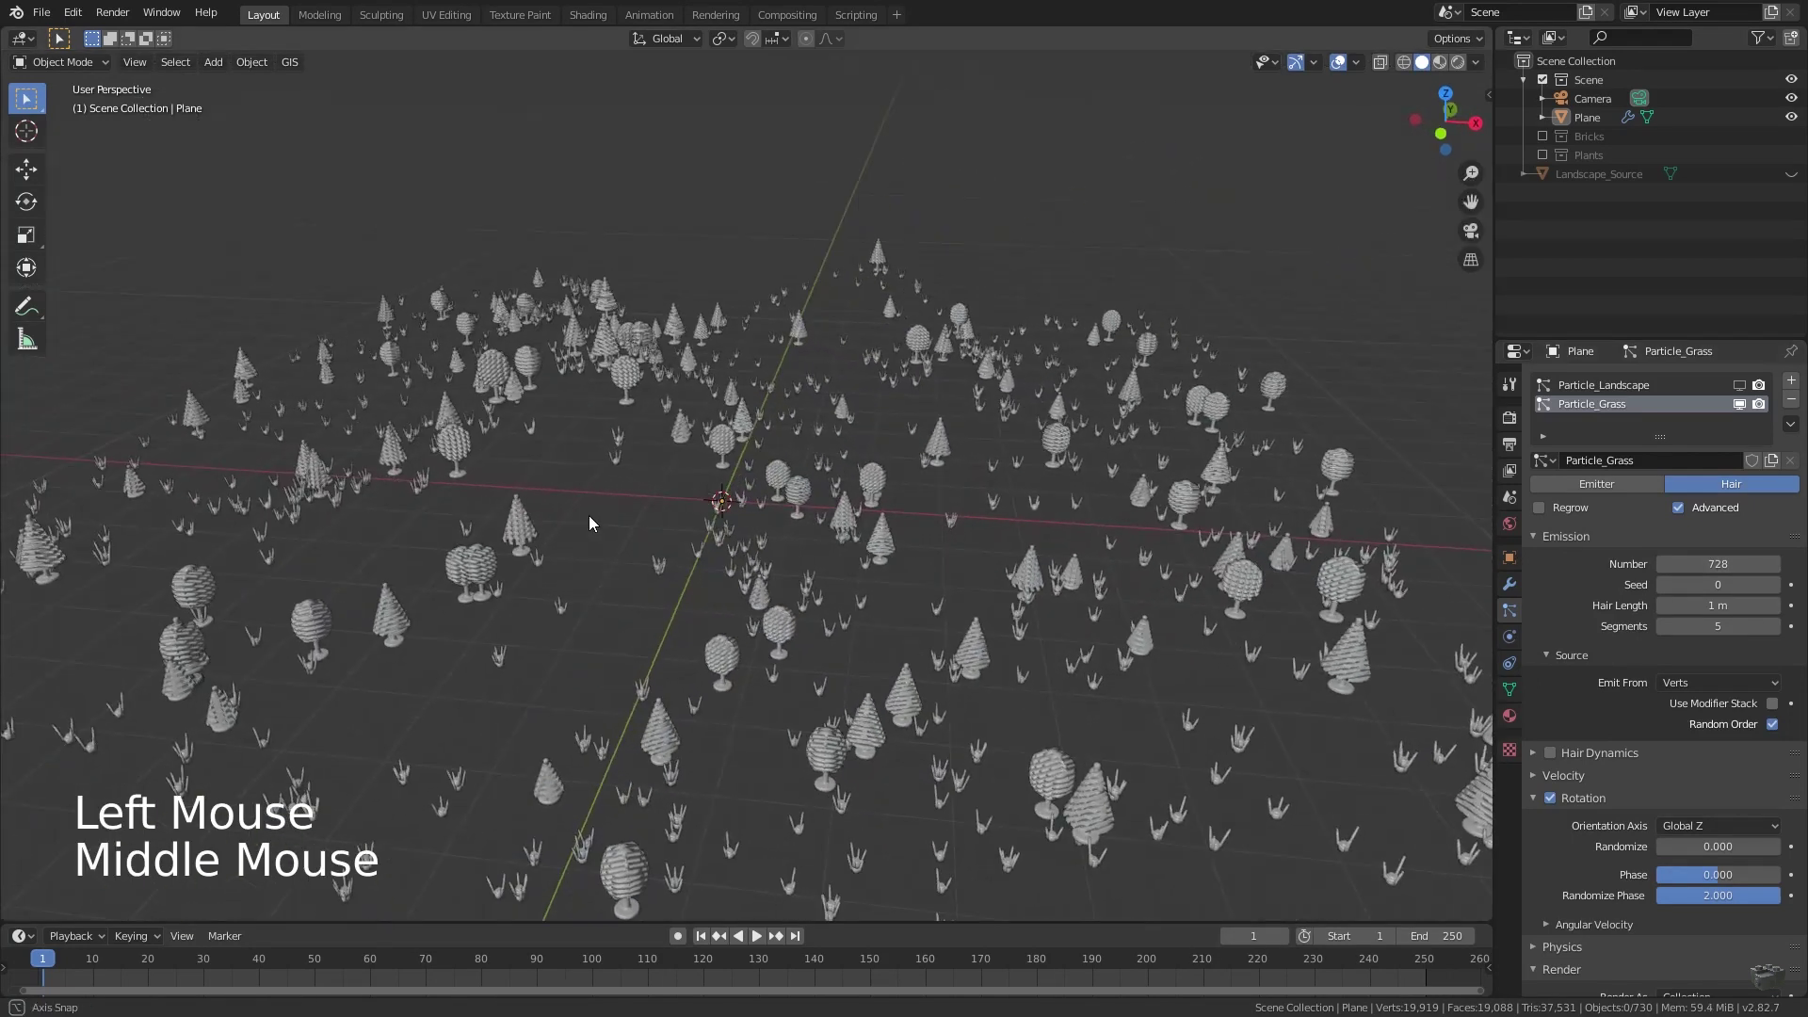
{"action": "left_click_drag", "start_coordinate": [1718, 563], "coordinate": [1668, 564]}
{"action": "key", "text": "KP_0"}
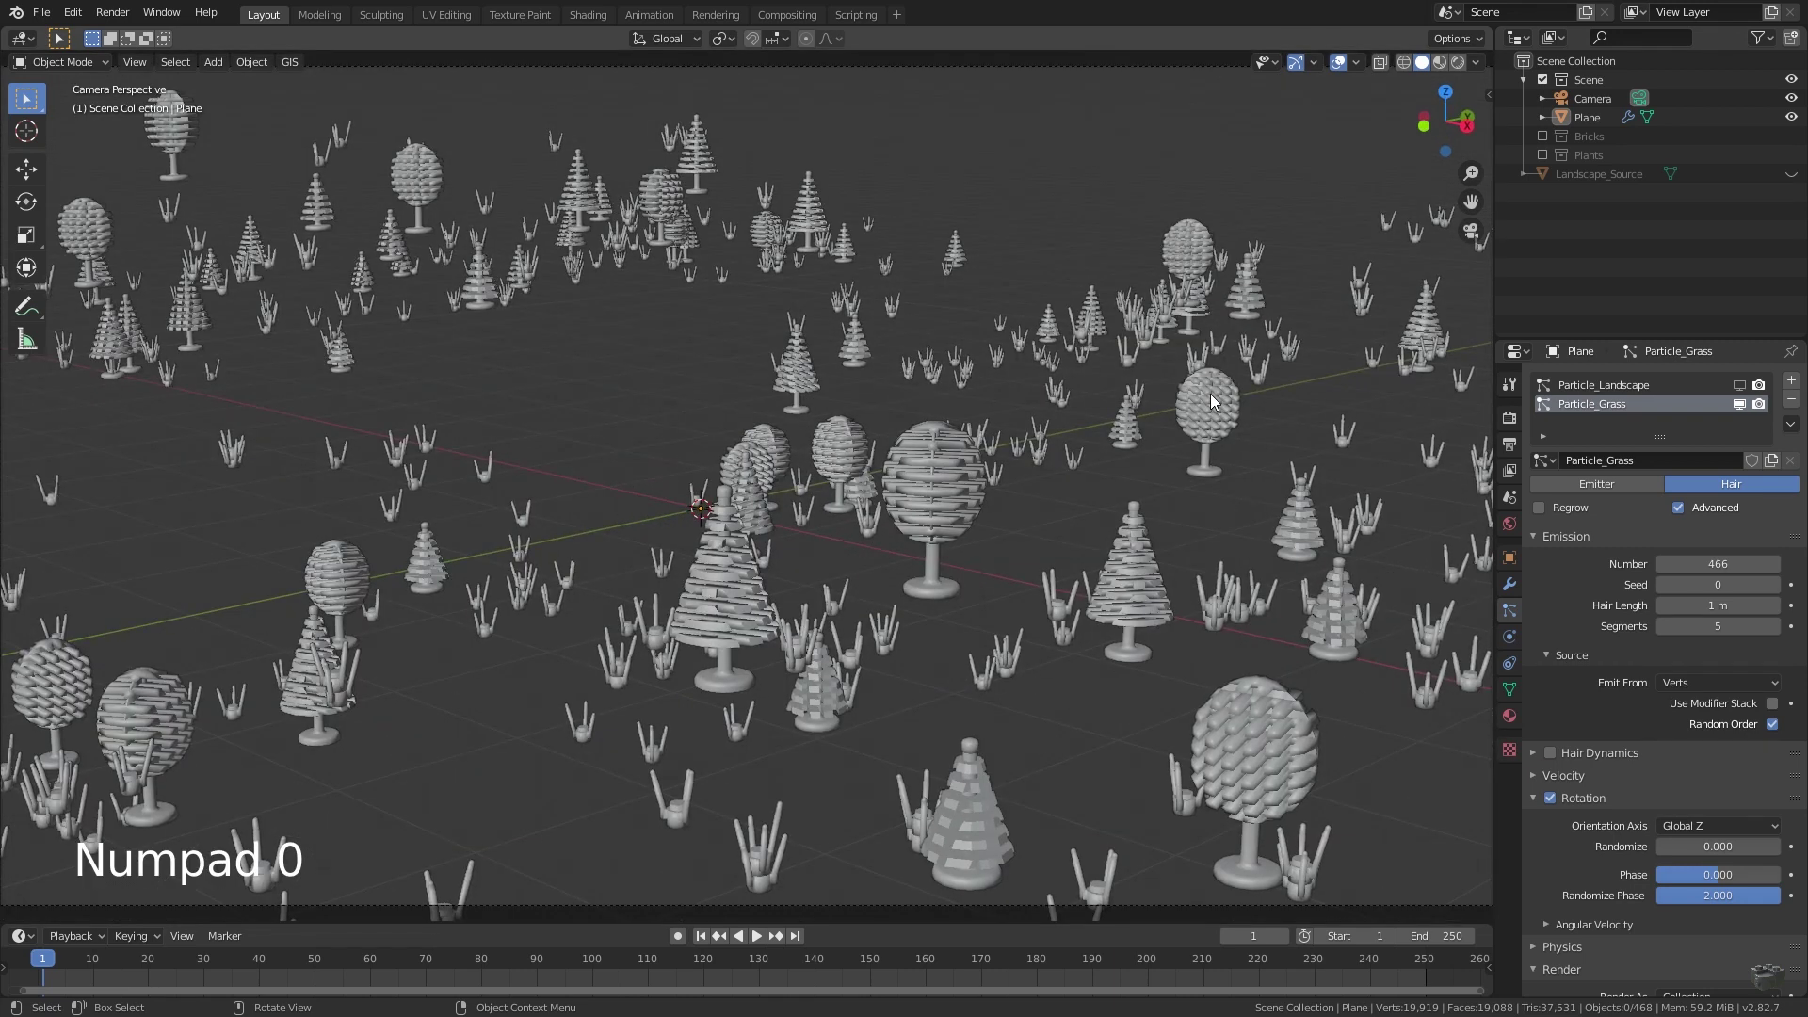
{"action": "left_click", "coordinate": [1444, 62]}
Turn on viewport display for Particle_Landscape and orbit to inspect the coloured scene
{"action": "left_click", "coordinate": [1741, 386]}
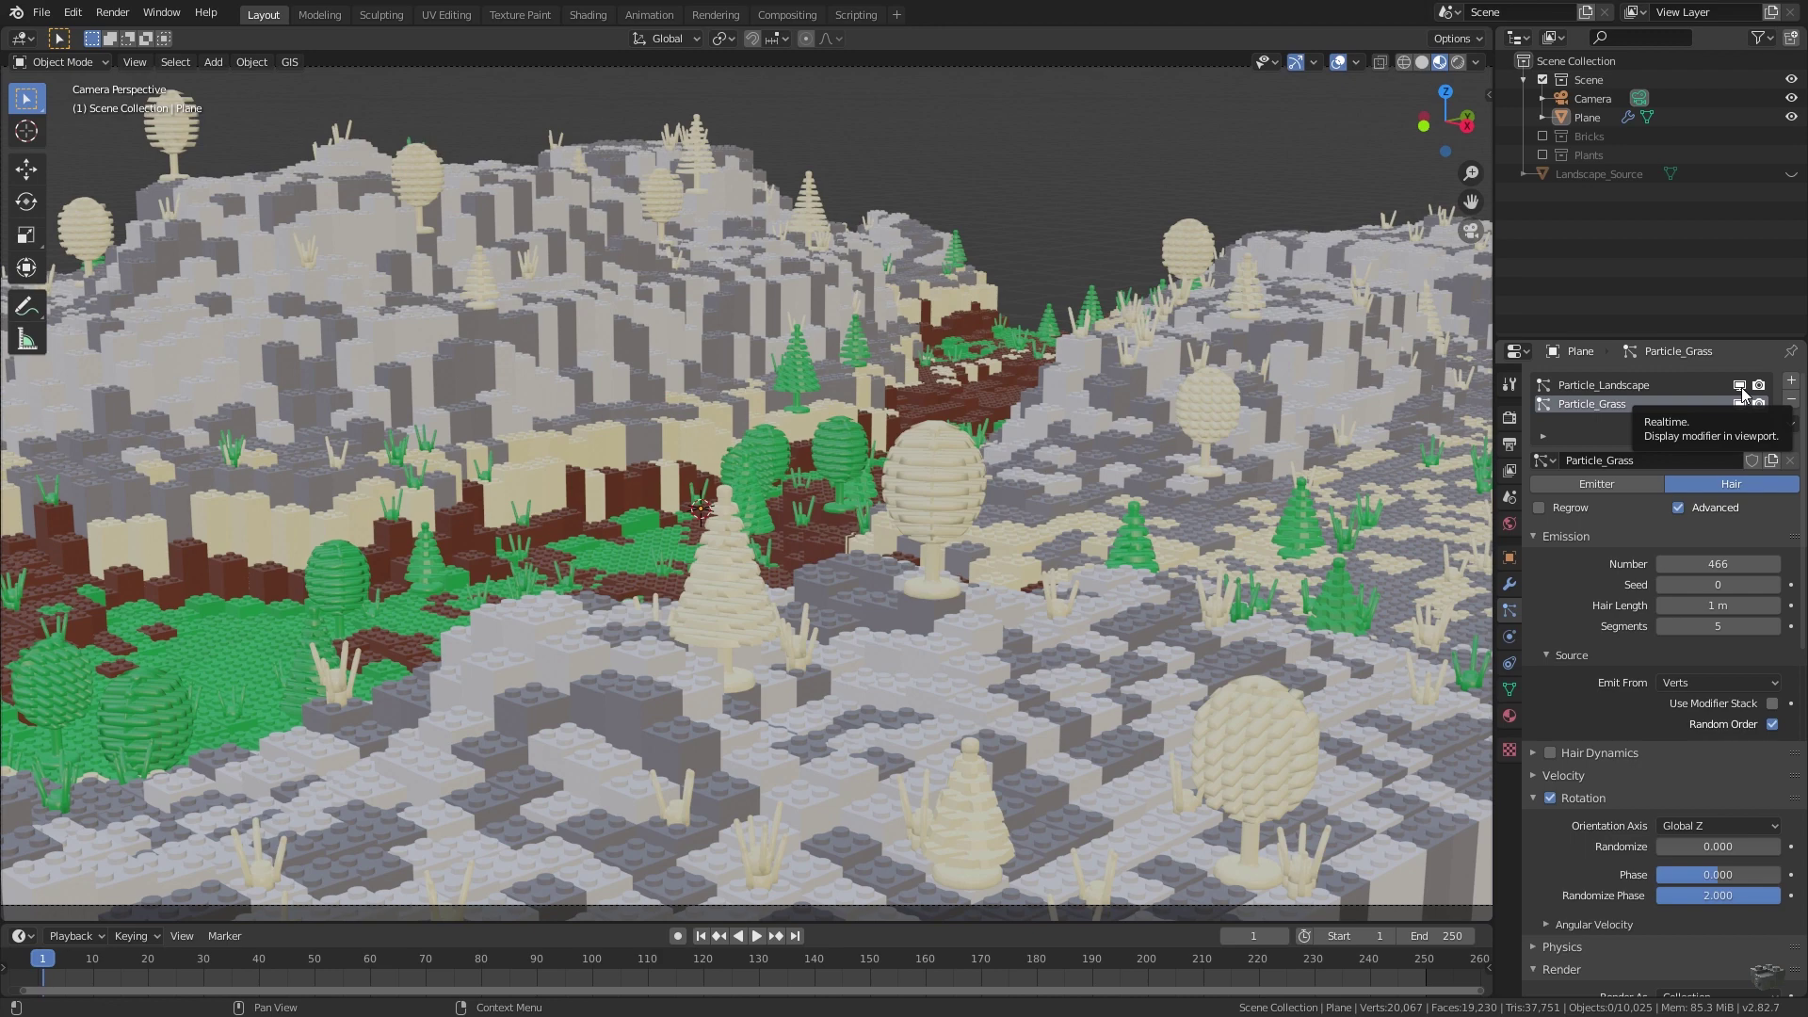
{"action": "middle_click_drag", "start_coordinate": [443, 404], "coordinate": [731, 418]}
{"action": "key", "text": "KP_0"}
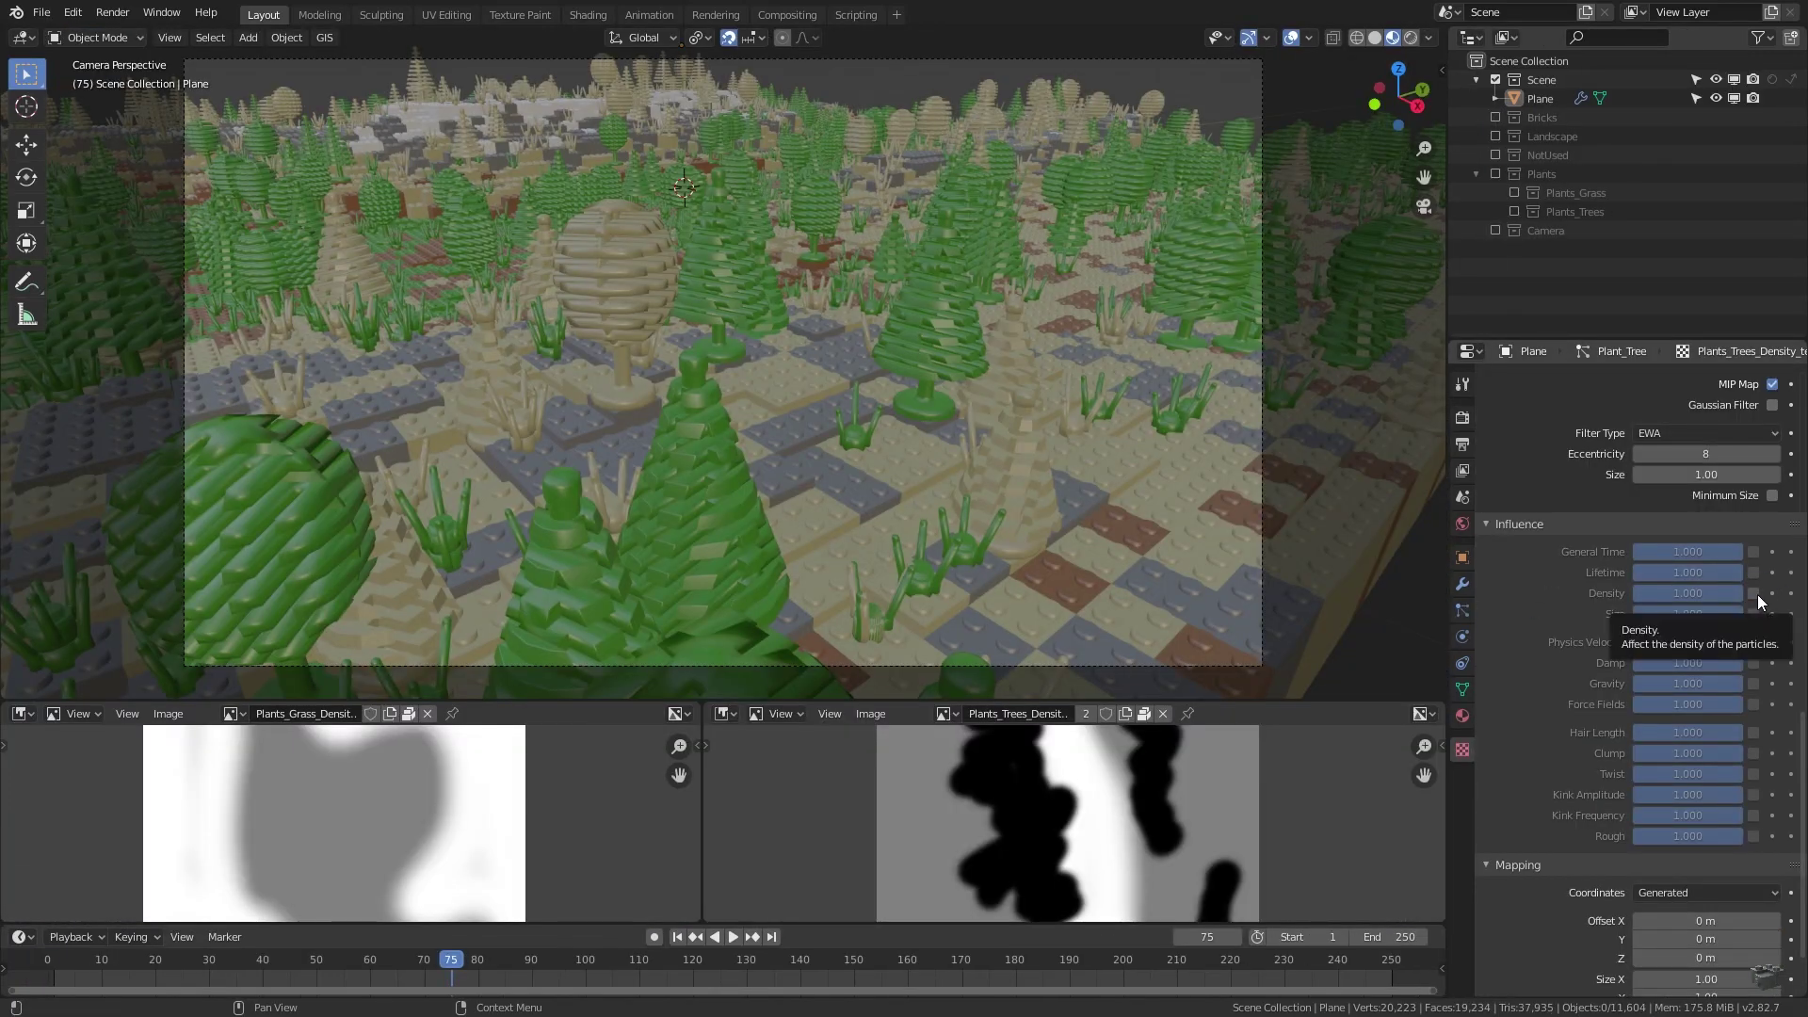
Enable the density texture's Density influence for Plant_Tree, then for Plant_Grass
{"action": "left_click", "coordinate": [1755, 595]}
{"action": "scroll", "coordinate": [1659, 619], "scroll_direction": "up", "scroll_amount": 10}
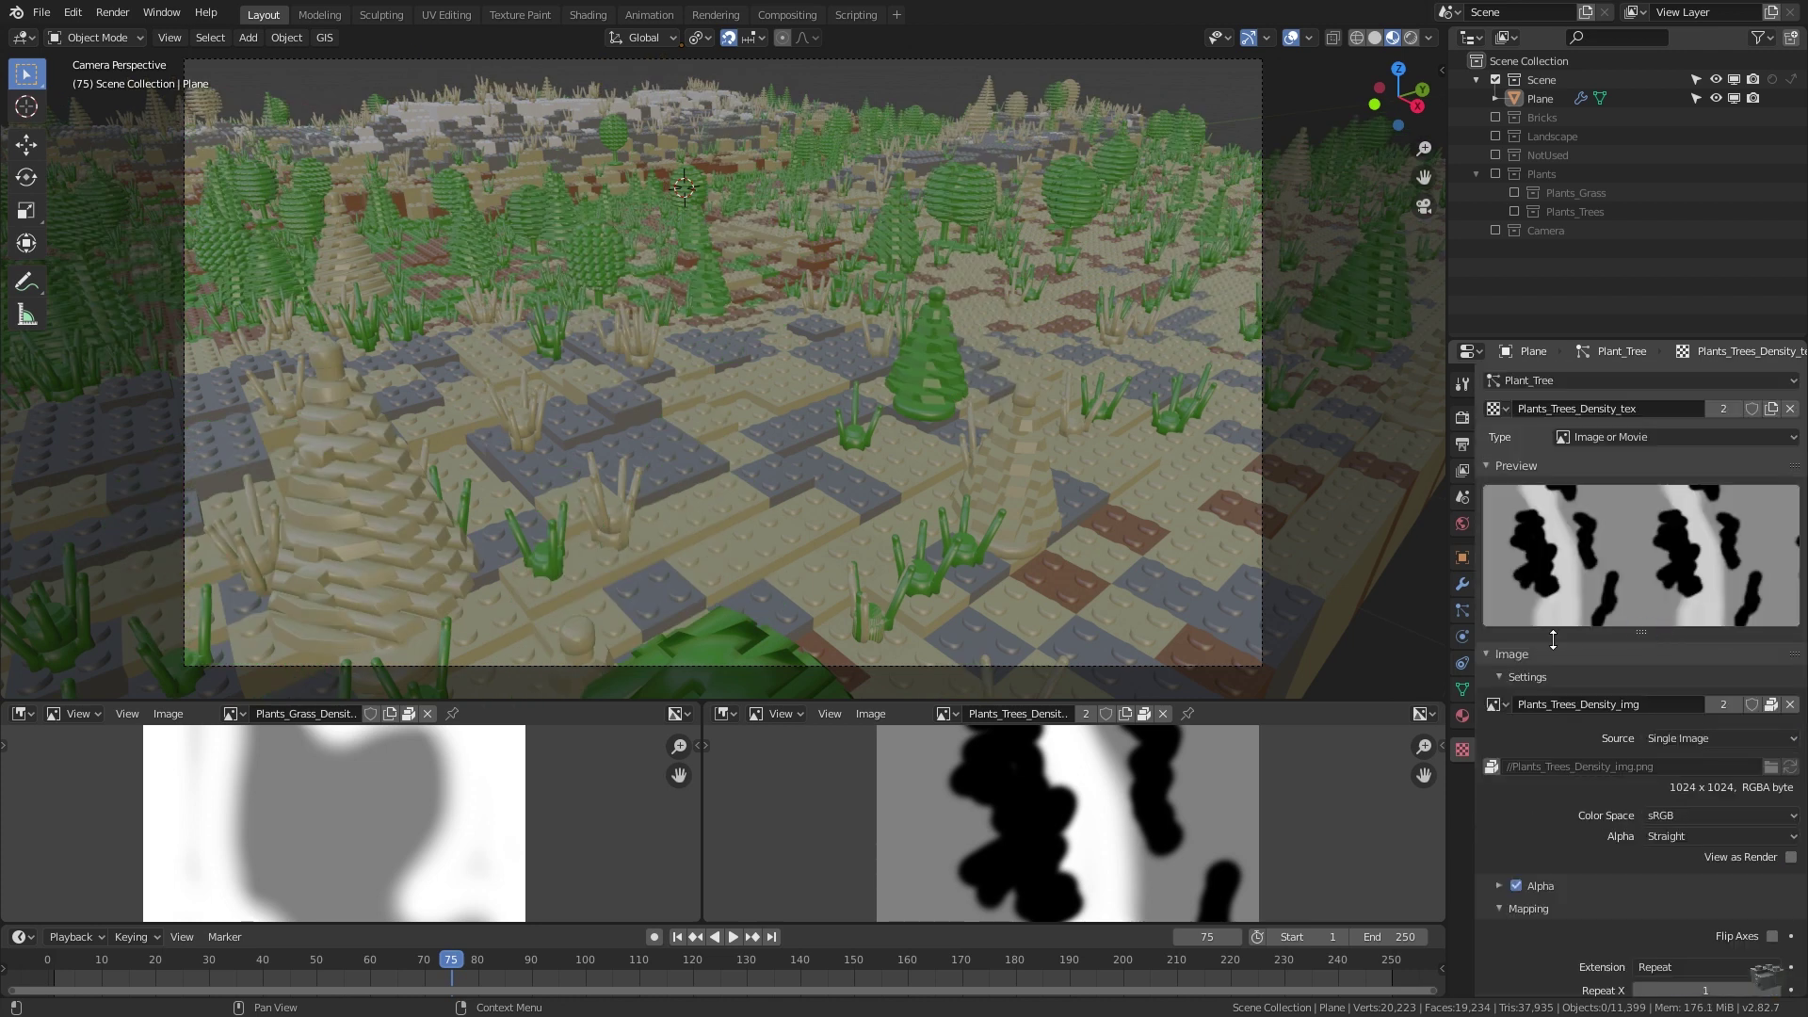
{"action": "left_click", "coordinate": [1643, 381]}
{"action": "left_click", "coordinate": [1550, 407]}
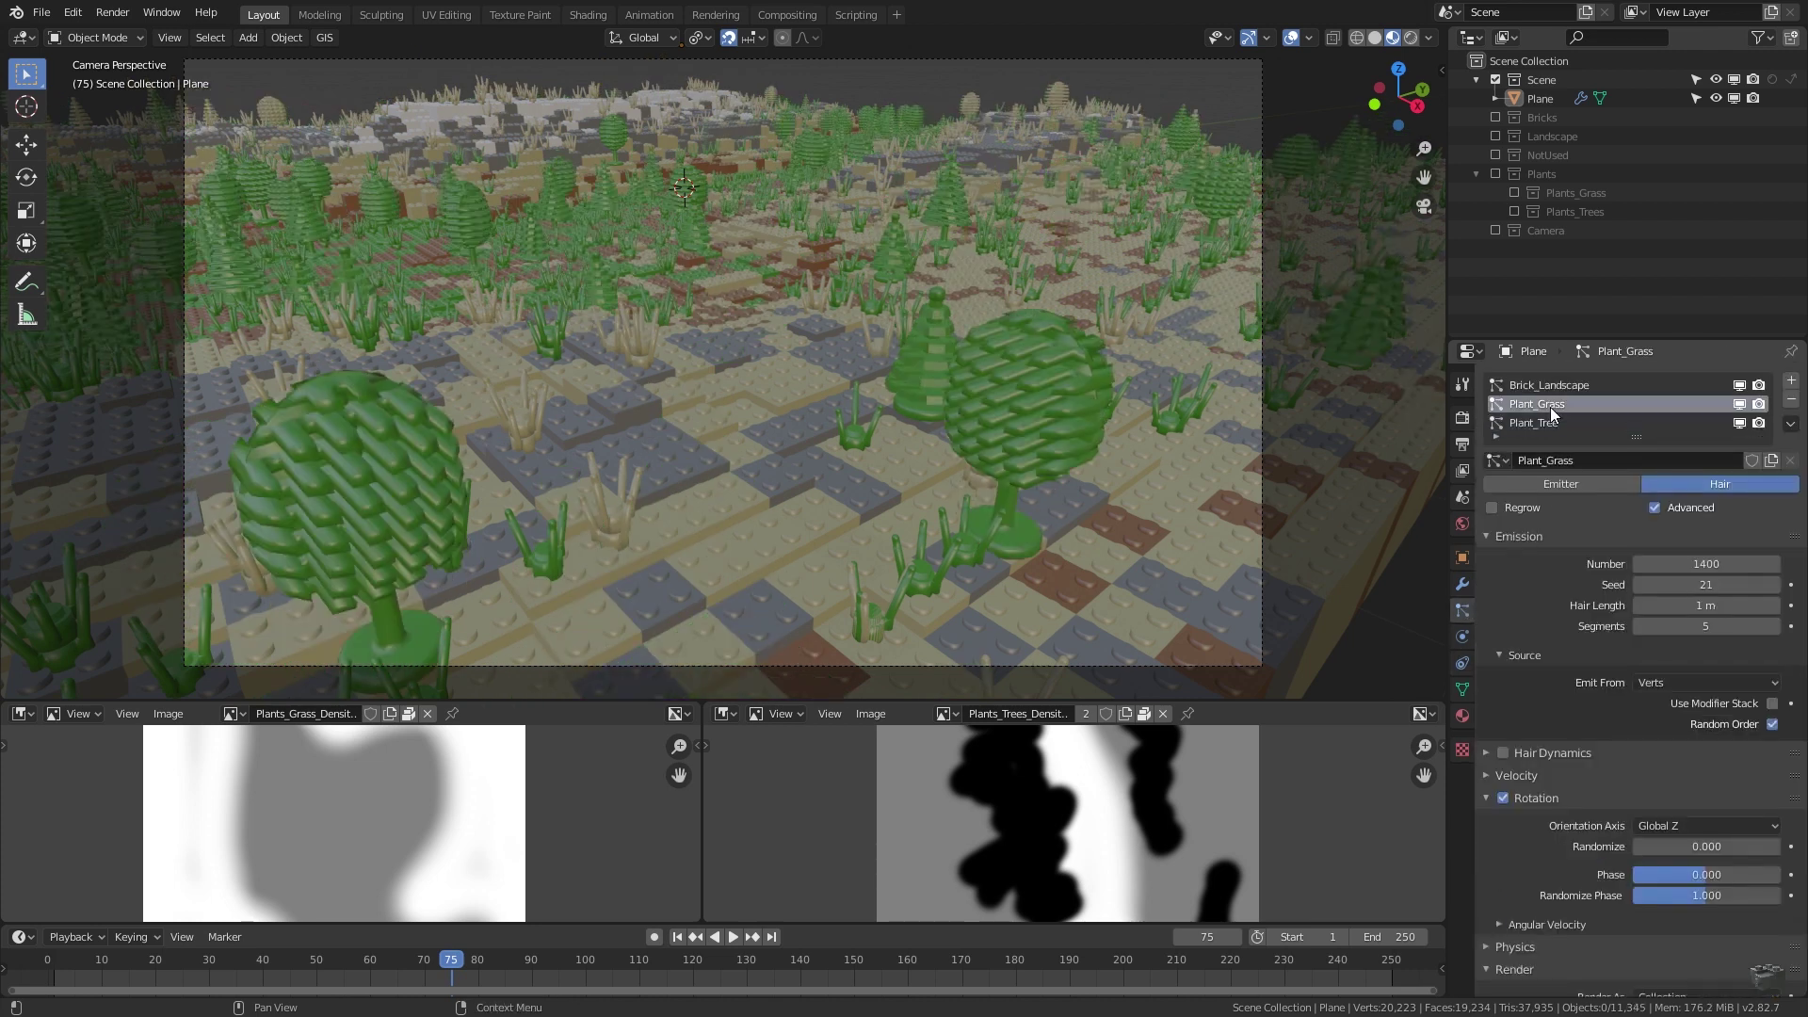
{"action": "scroll", "coordinate": [1661, 421], "scroll_direction": "down", "scroll_amount": 10}
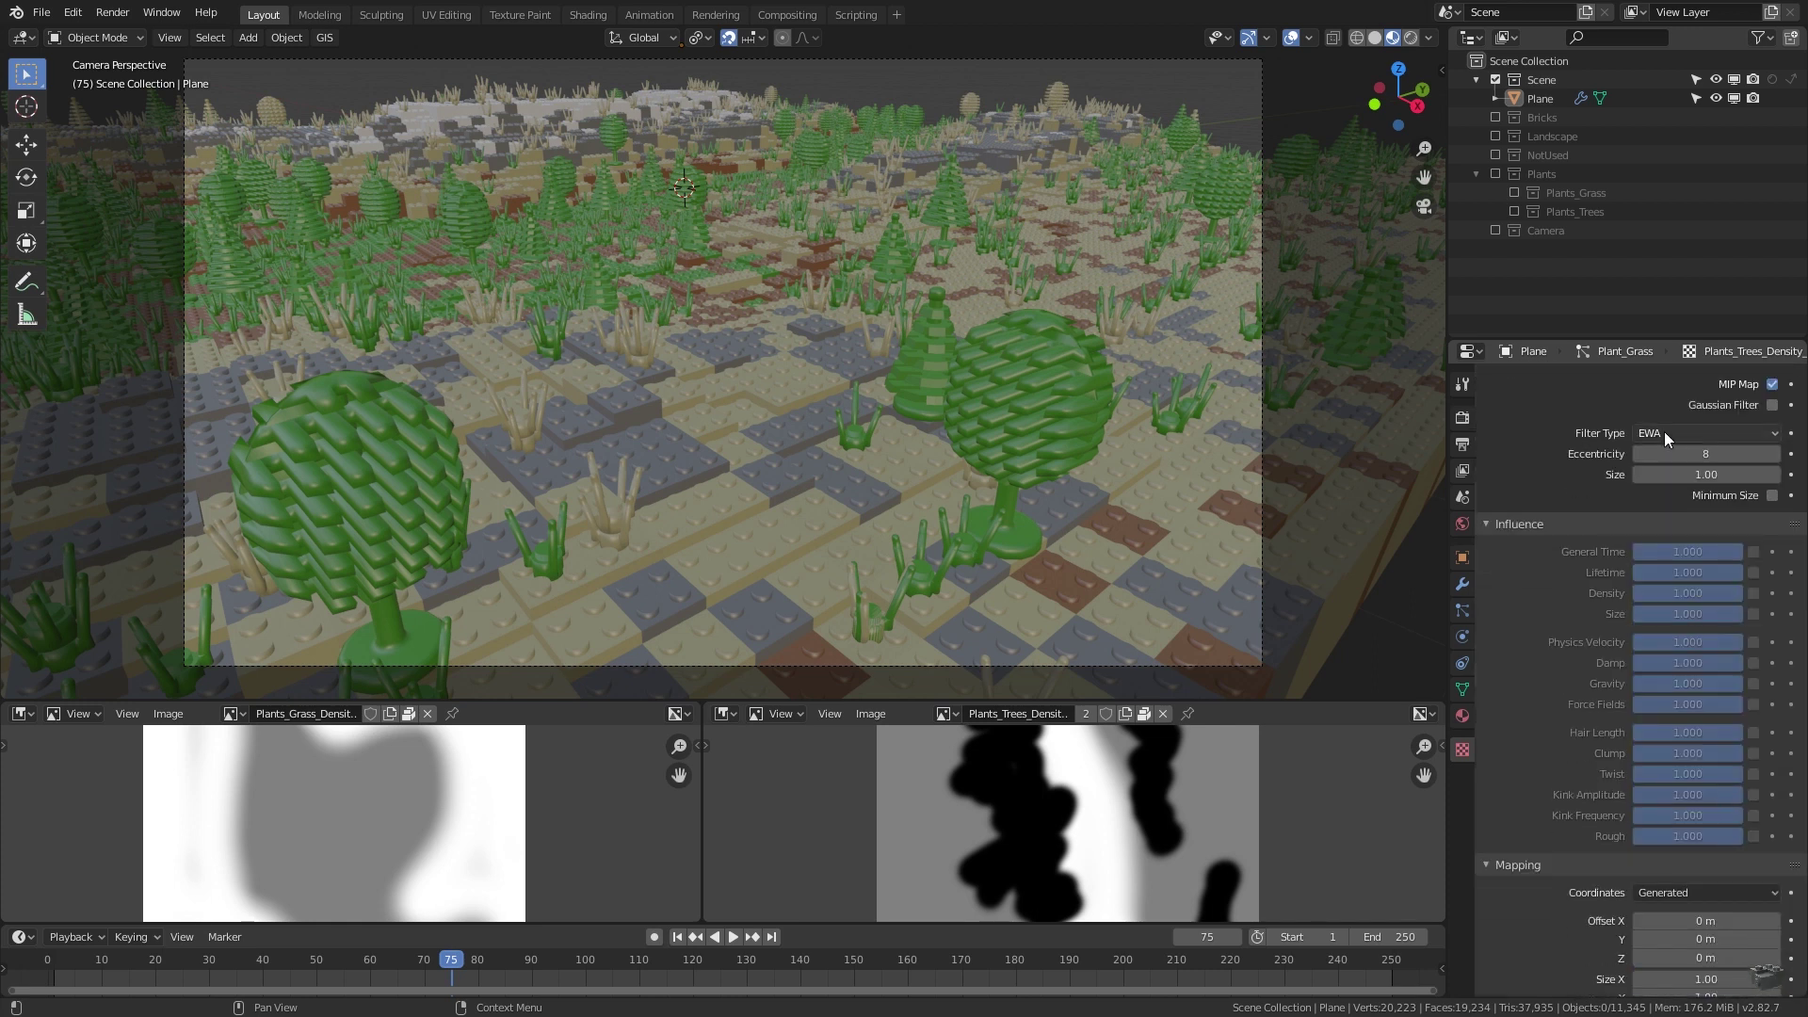
{"action": "left_click", "coordinate": [1754, 592]}
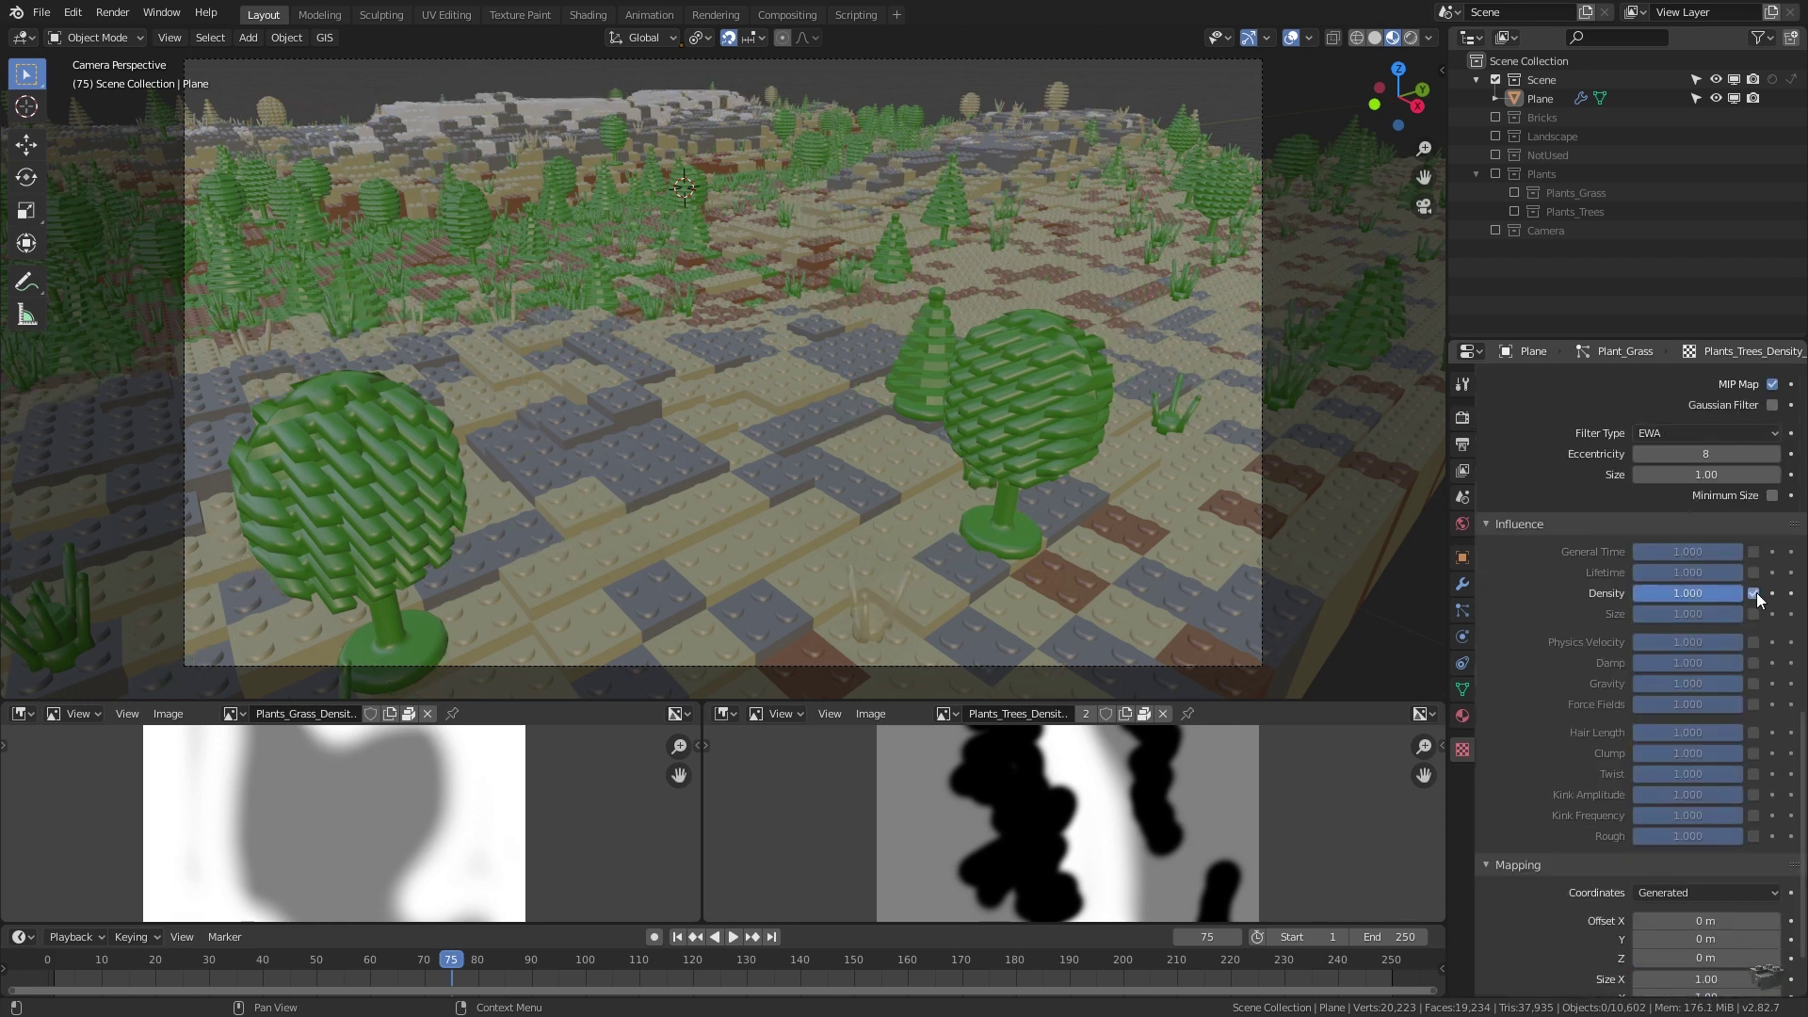